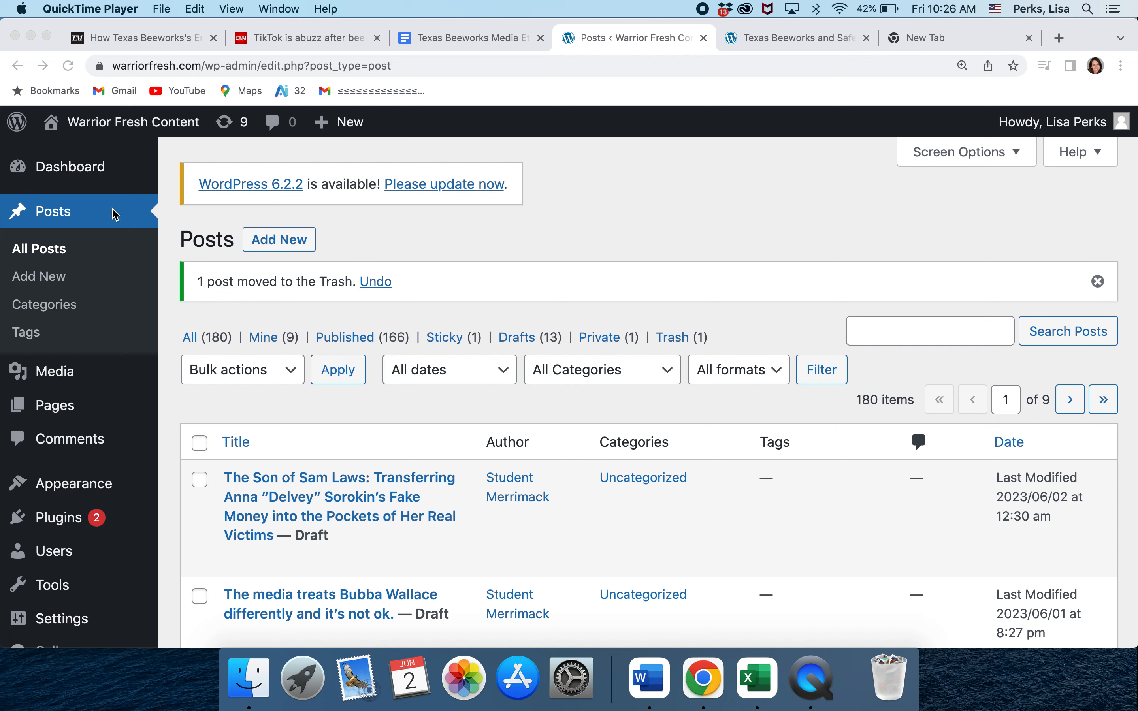
# Start a new blank post on the Warrior Fresh Content site
pyautogui.click(41, 282)
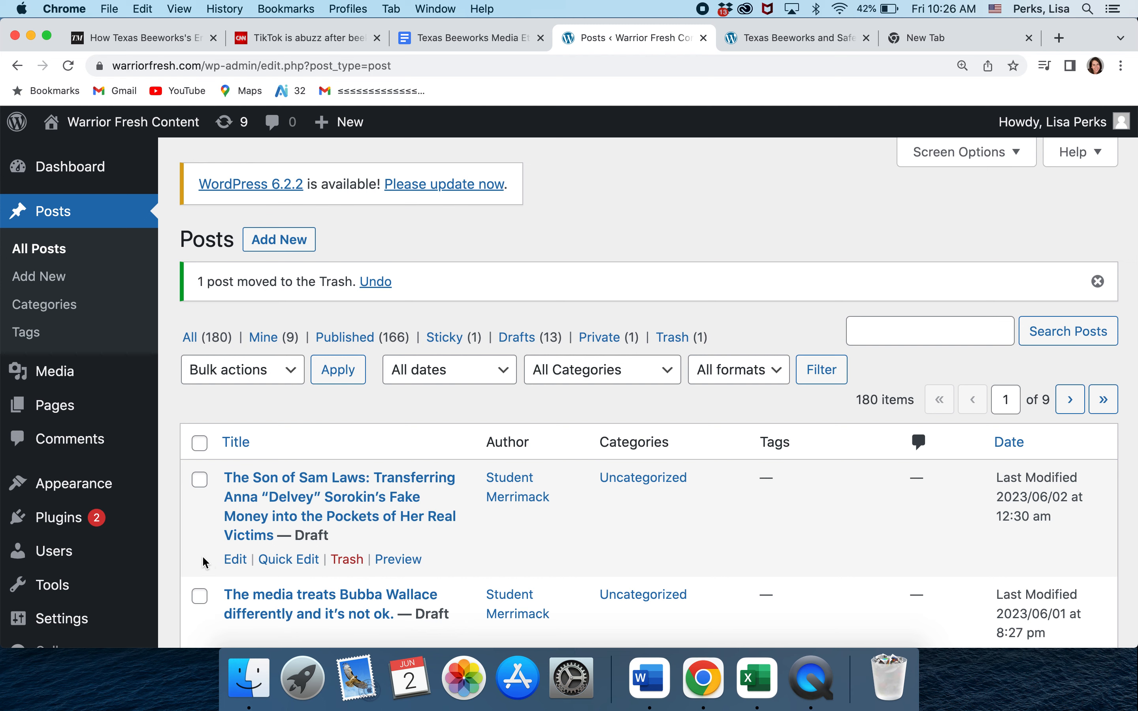
pyautogui.click(49, 281)
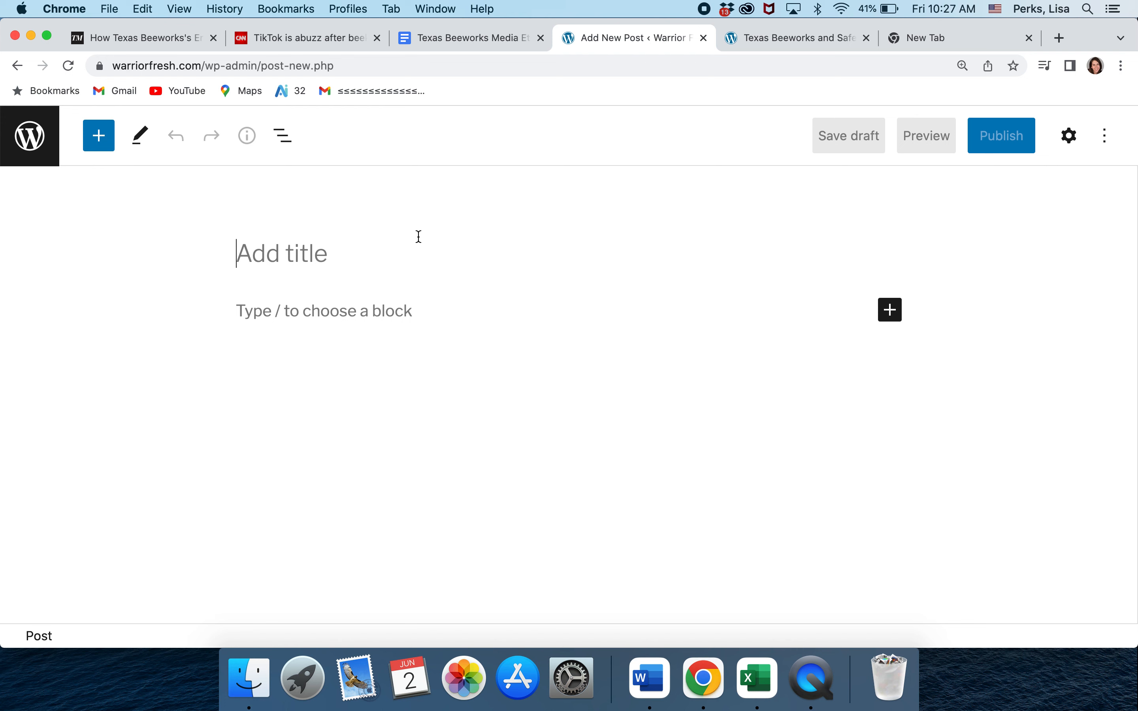
# Switch to the Texas Beeworks Media Ethics Case document in Google Docs and remove the word "Content" from its headline
pyautogui.click(484, 40)
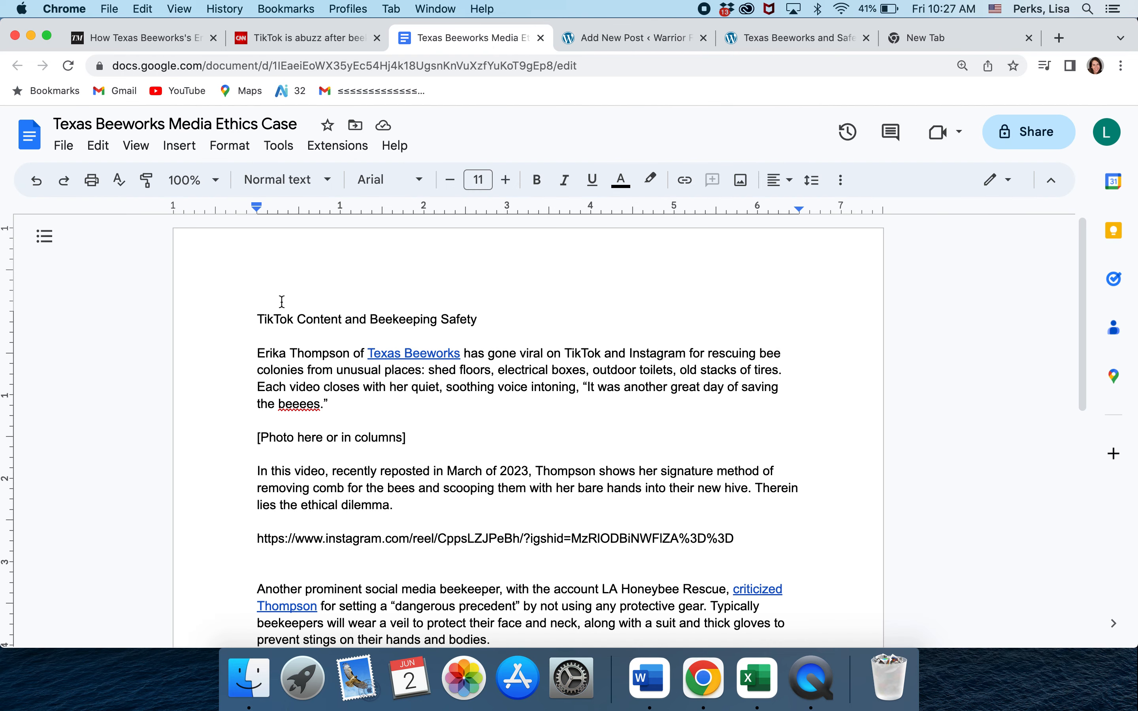
pyautogui.scroll(-3, 285, 433)
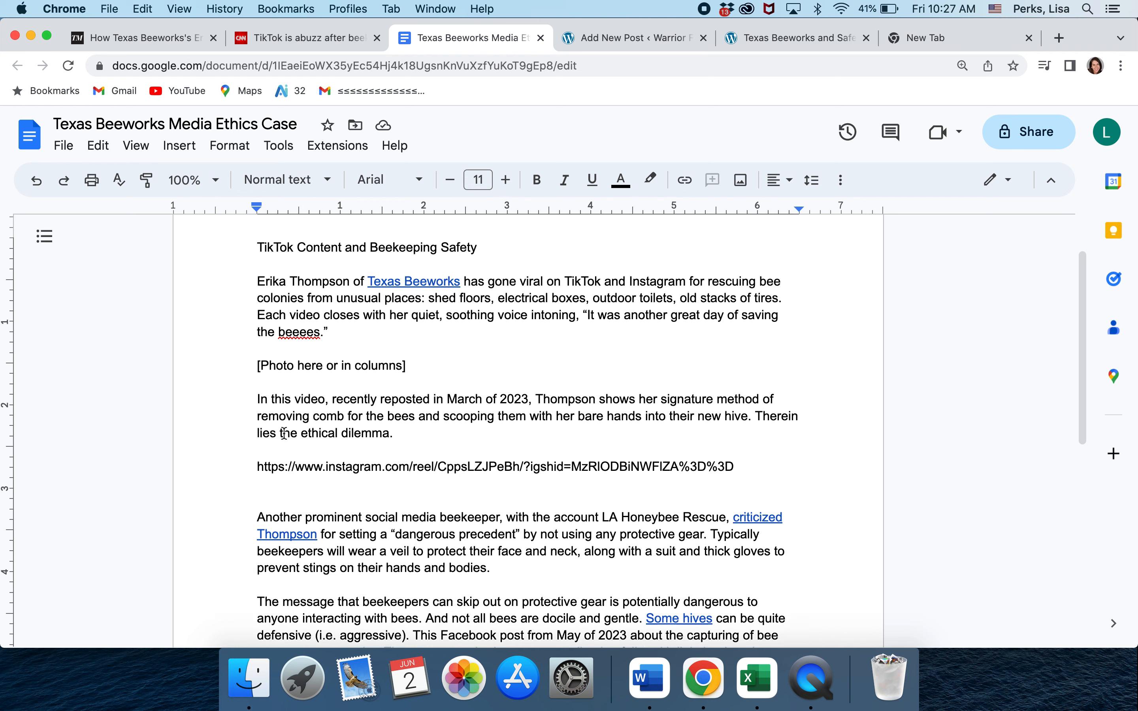
pyautogui.scroll(1, 285, 433)
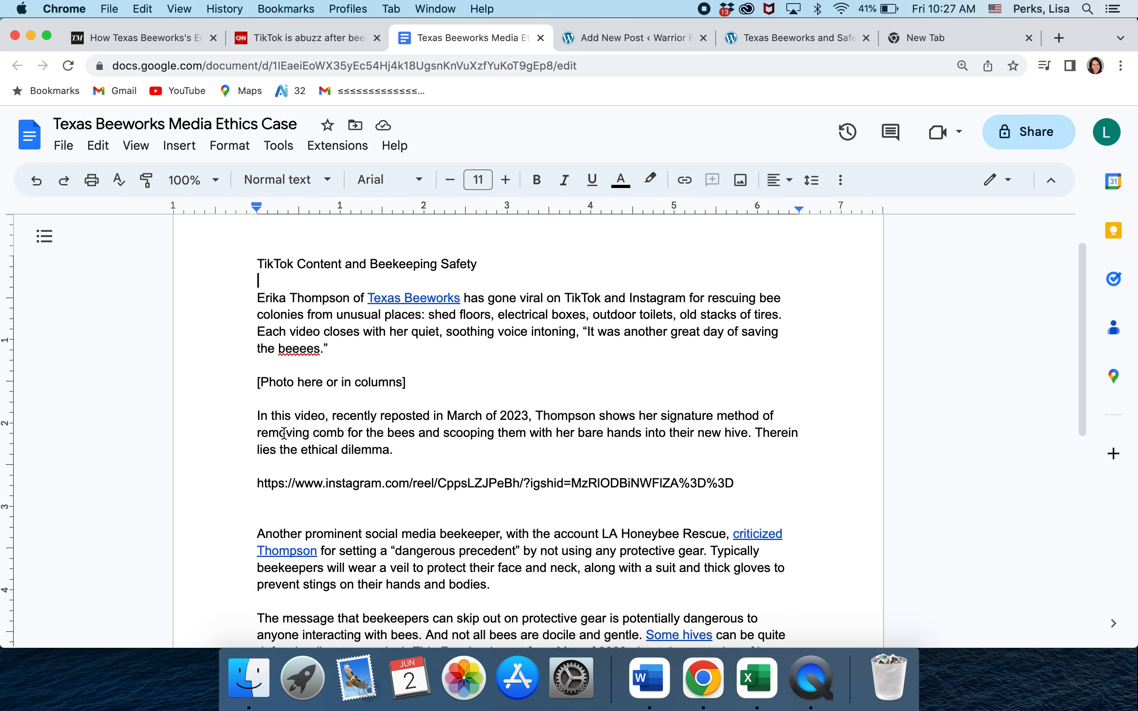
pyautogui.click(256, 277)
pyautogui.click(254, 262)
pyautogui.moveTo(254, 264); pyautogui.dragTo(500, 272)
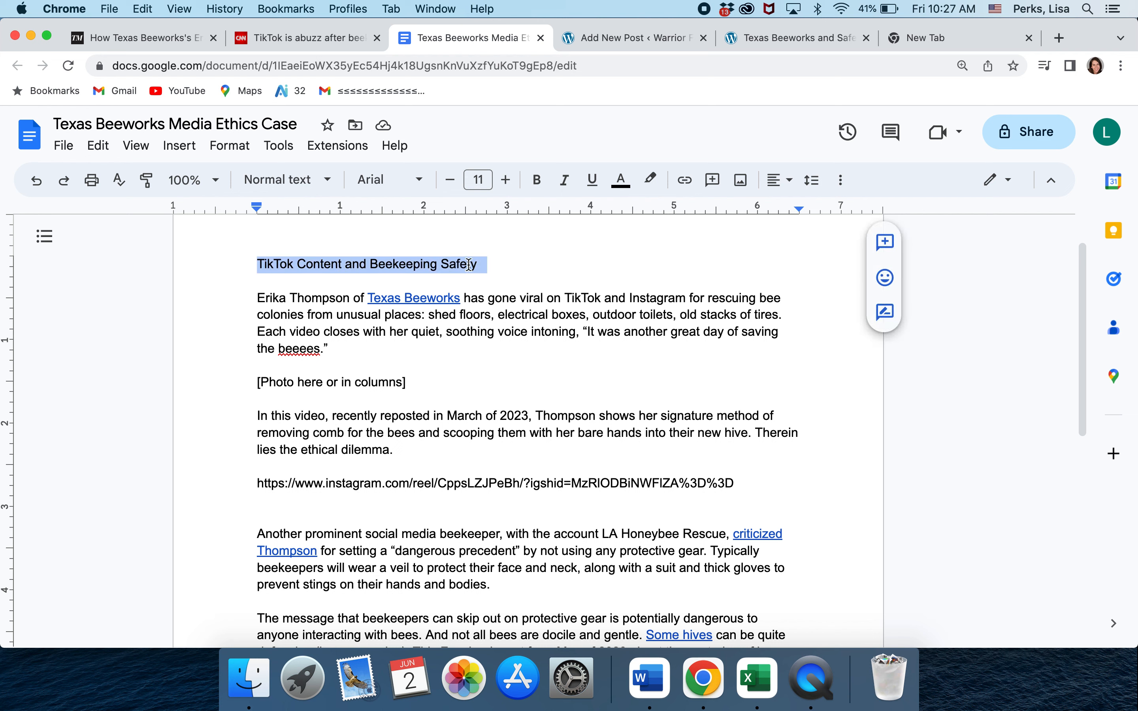
pyautogui.doubleClick(331, 265)
pyautogui.press('BackSpace')
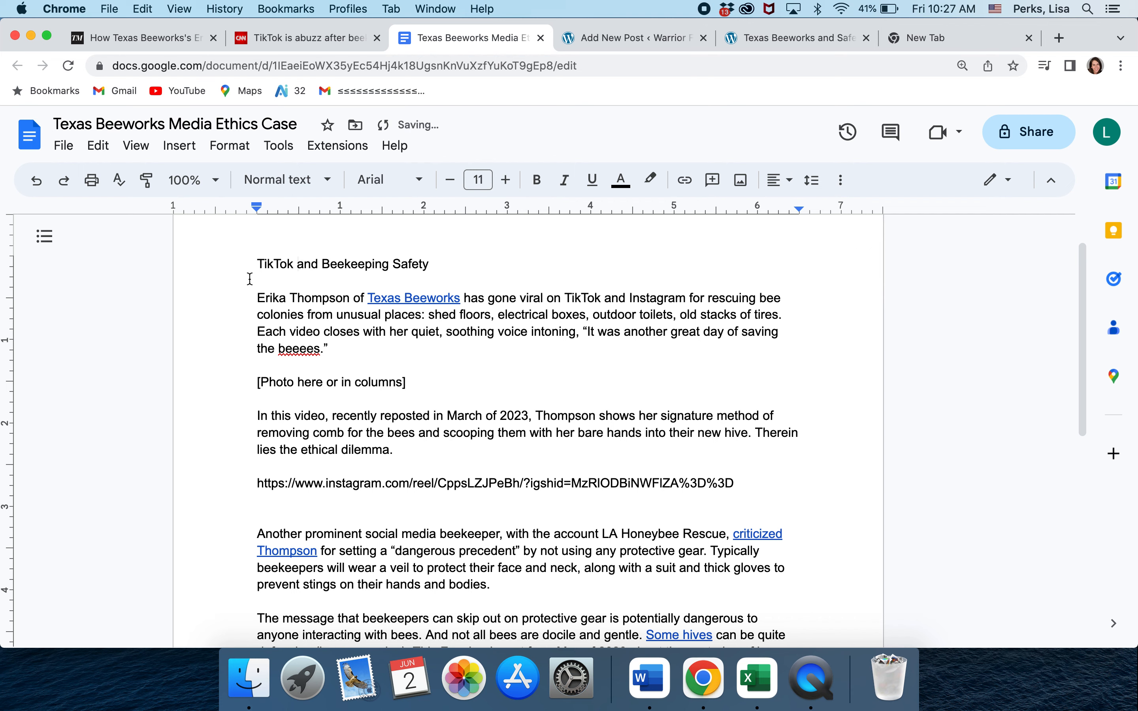
# Copy the headline "TikTok and Beekeeping Safety" from the document into the title of the new WordPress post
pyautogui.moveTo(254, 265); pyautogui.dragTo(456, 265)
pyautogui.press('super+c')
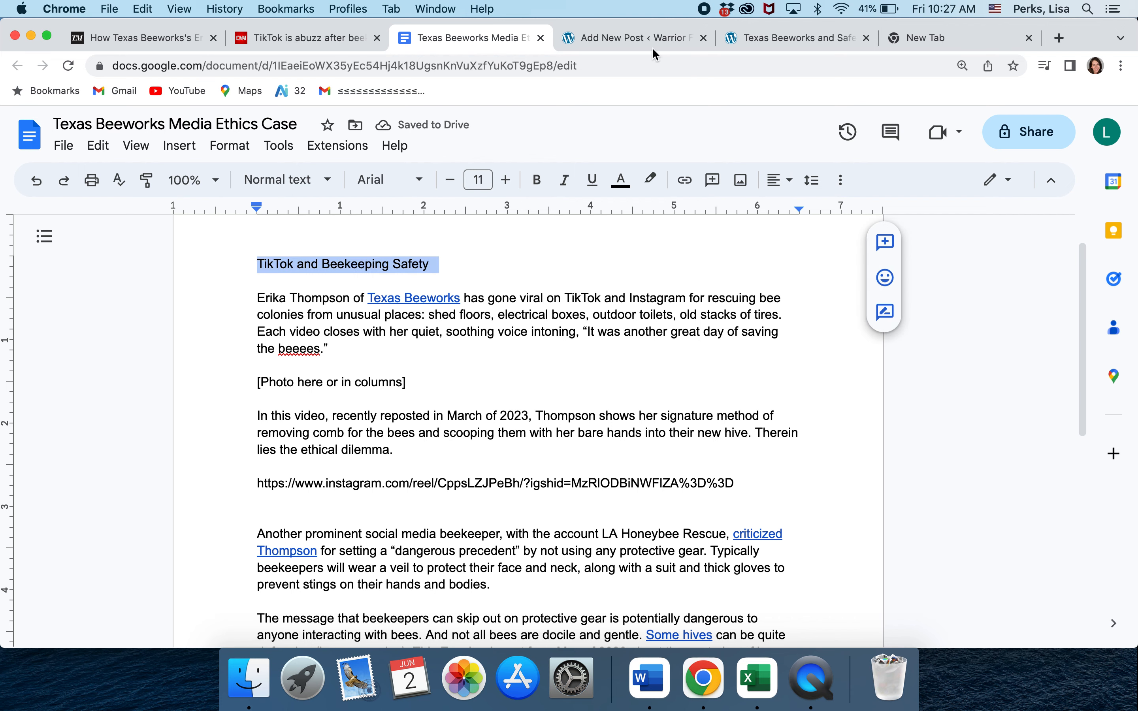
pyautogui.click(637, 45)
pyautogui.press('super+v')
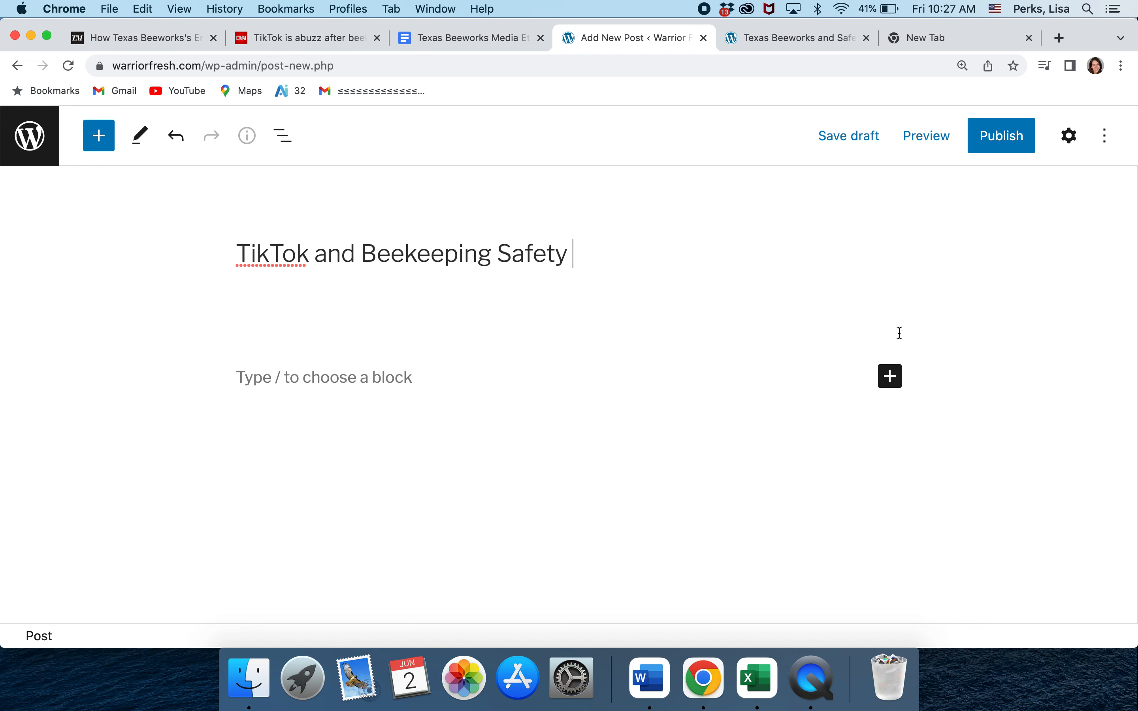
# Add a Columns block with the 50 / 50 layout below the title and start a Paragraph block in its first column
pyautogui.click(893, 379)
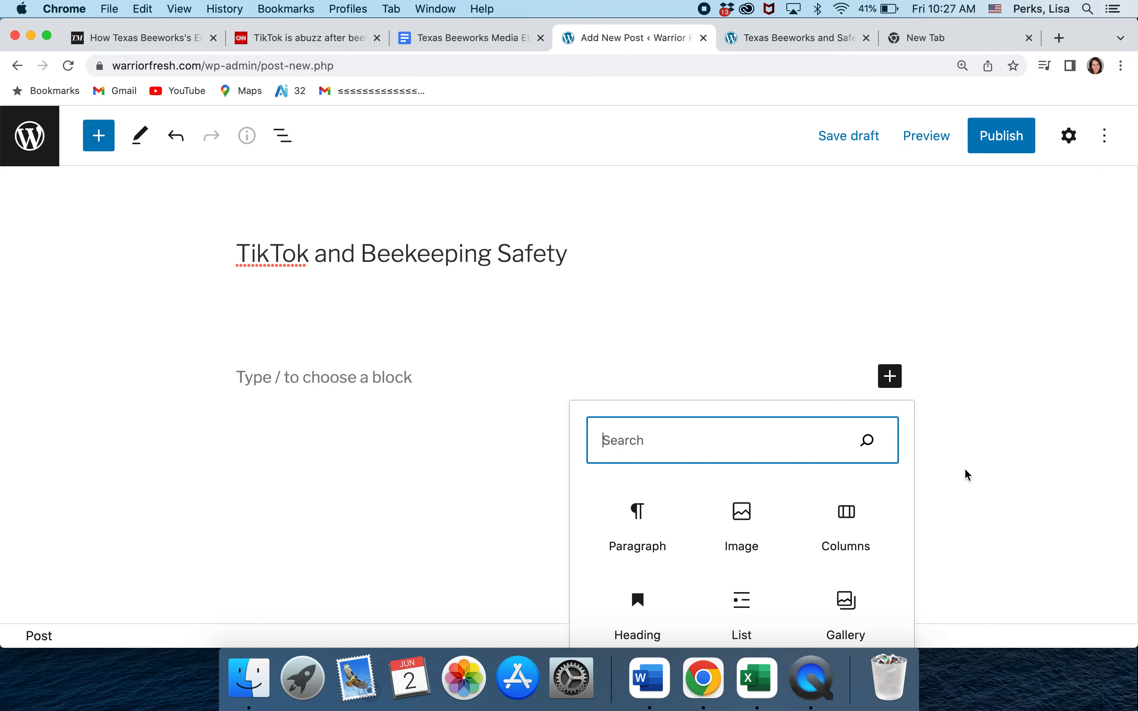
pyautogui.scroll(-1, 963, 468)
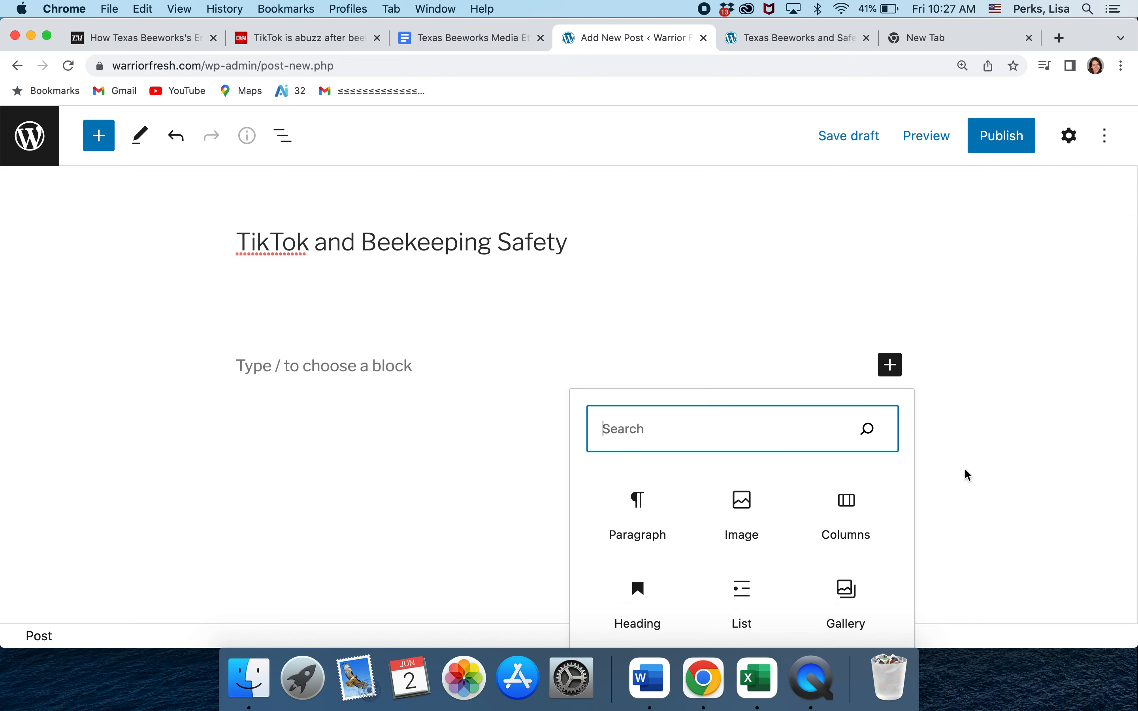
pyautogui.click(849, 506)
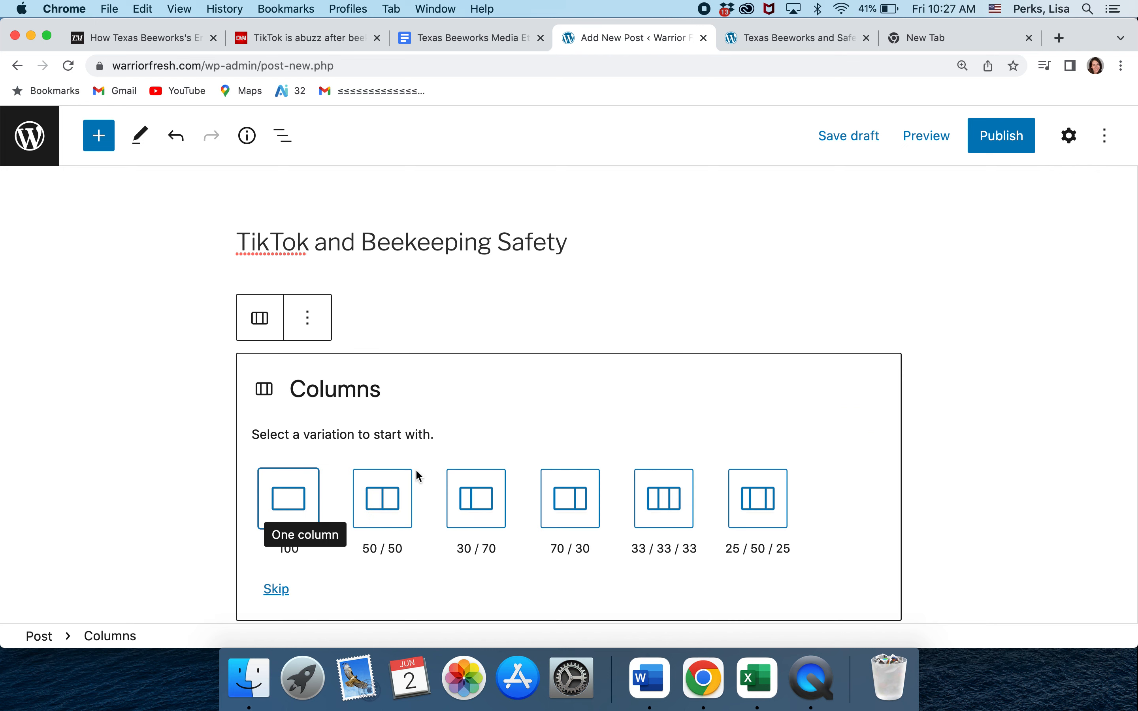
pyautogui.click(387, 502)
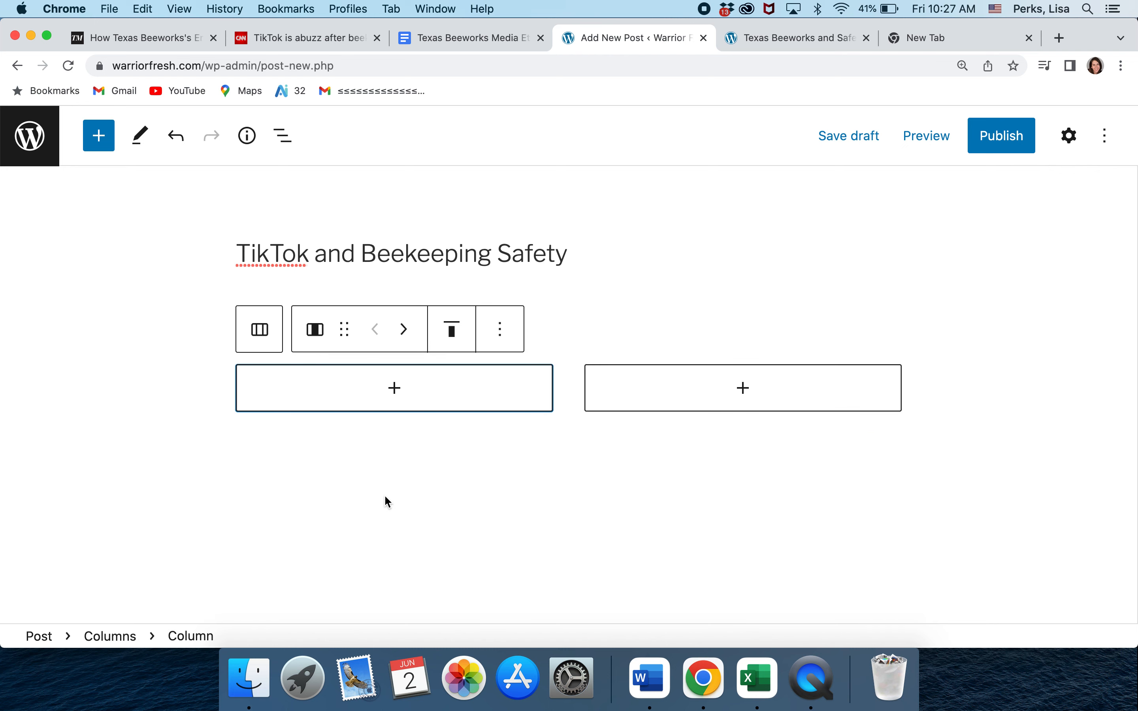
pyautogui.click(395, 389)
pyautogui.click(291, 235)
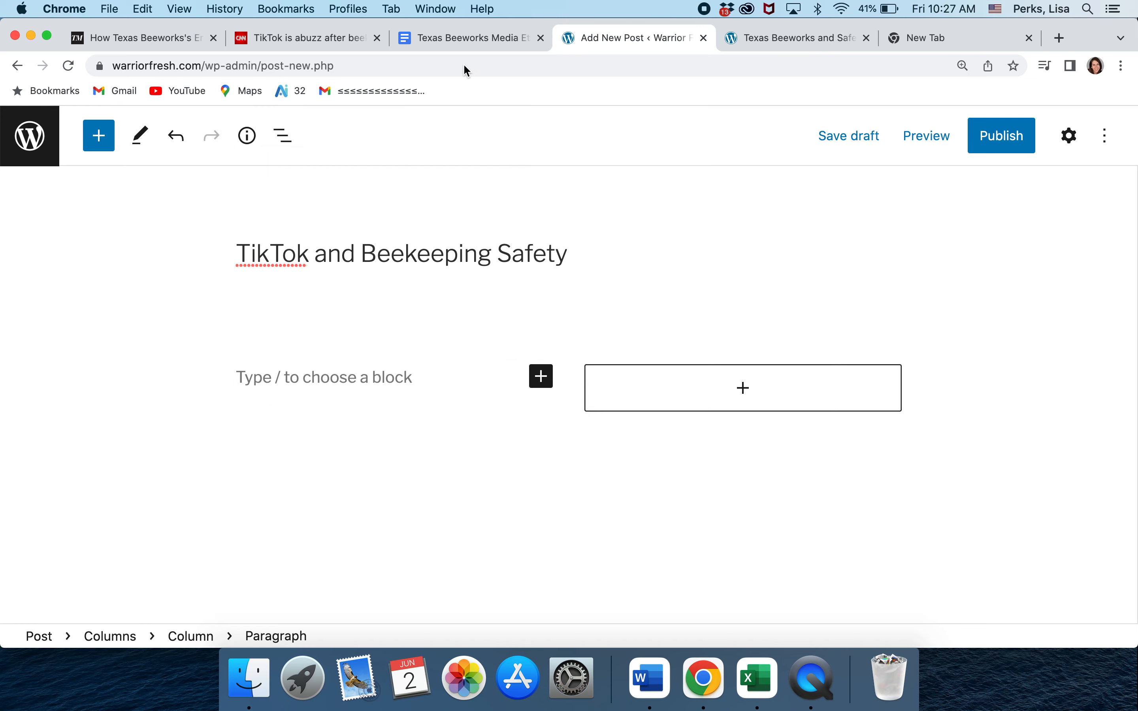
# Copy the opening paragraph about Texas Beeworks from the Google Docs document into the first column's paragraph in the WordPress post
pyautogui.click(449, 36)
pyautogui.moveTo(250, 294); pyautogui.dragTo(348, 350)
pyautogui.press('super+c')
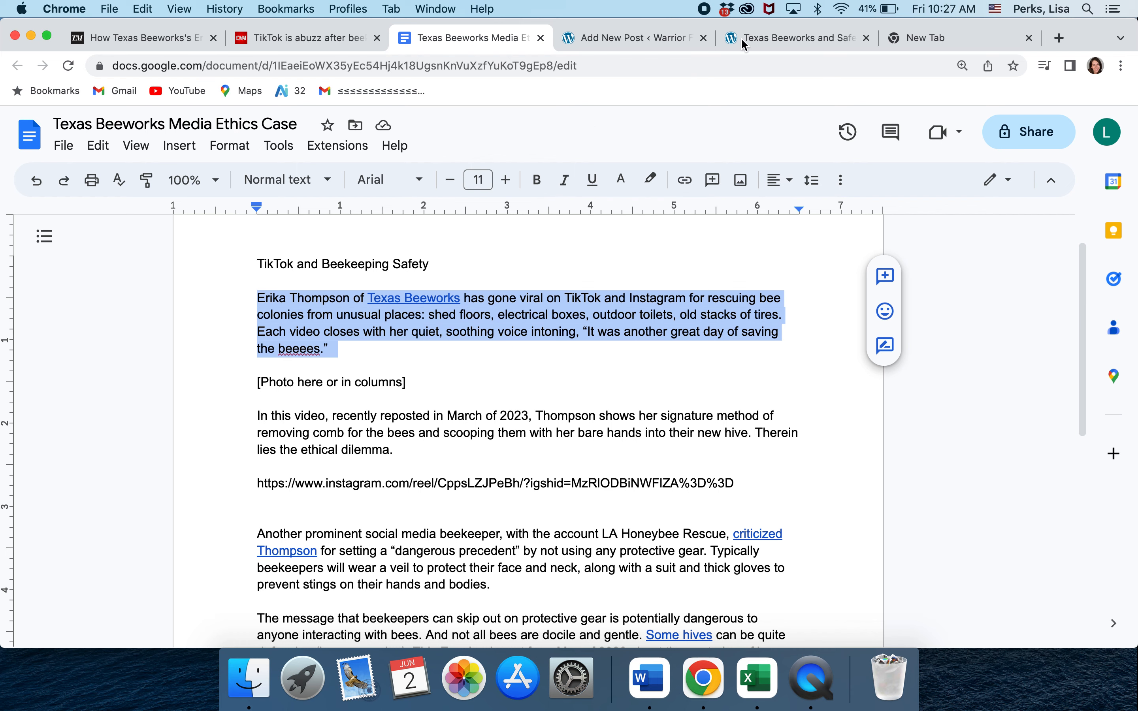
pyautogui.click(763, 35)
pyautogui.click(651, 36)
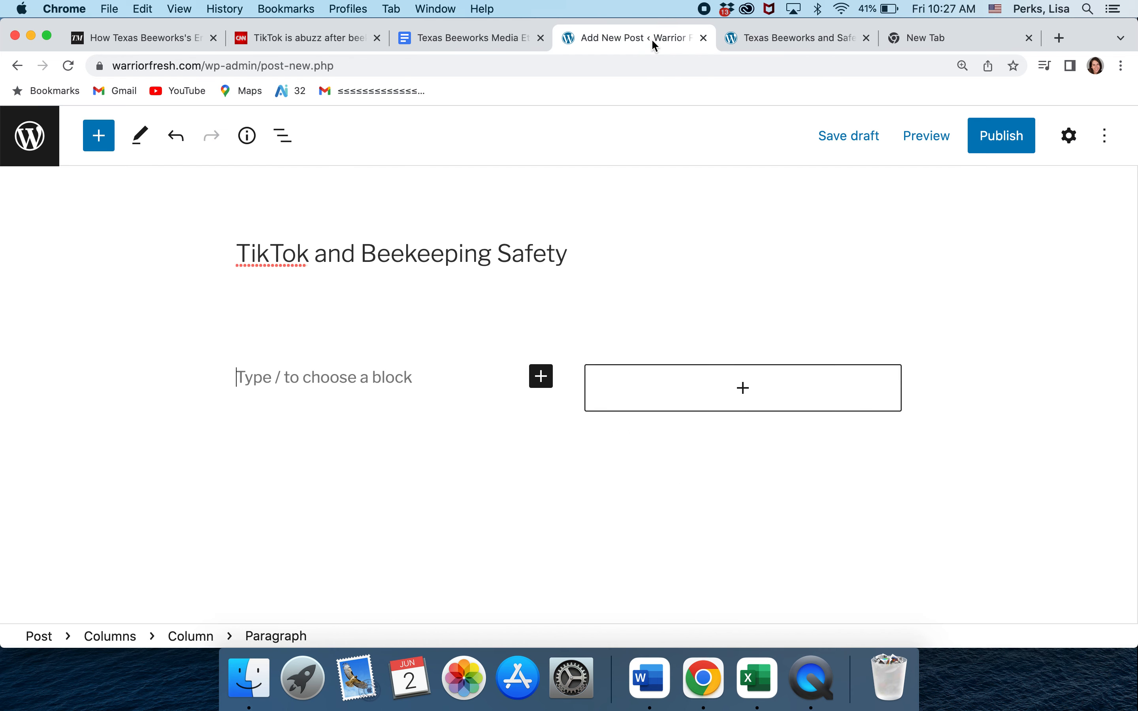
pyautogui.click(293, 396)
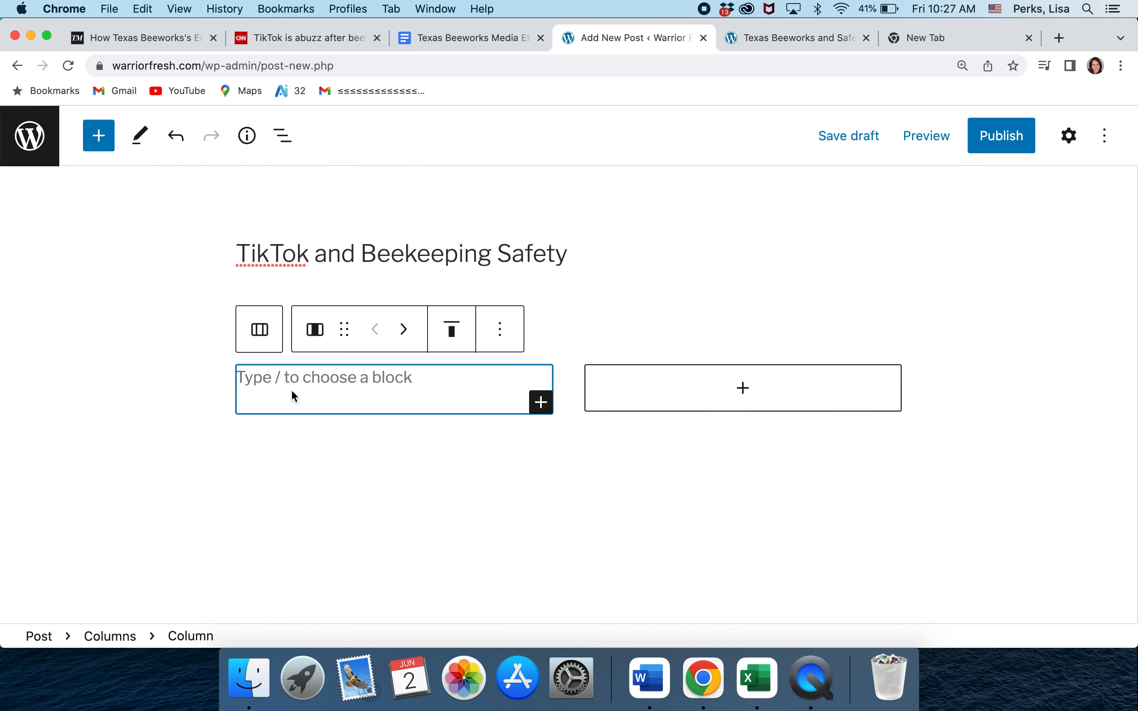
pyautogui.click(334, 380)
pyautogui.press('super+v')
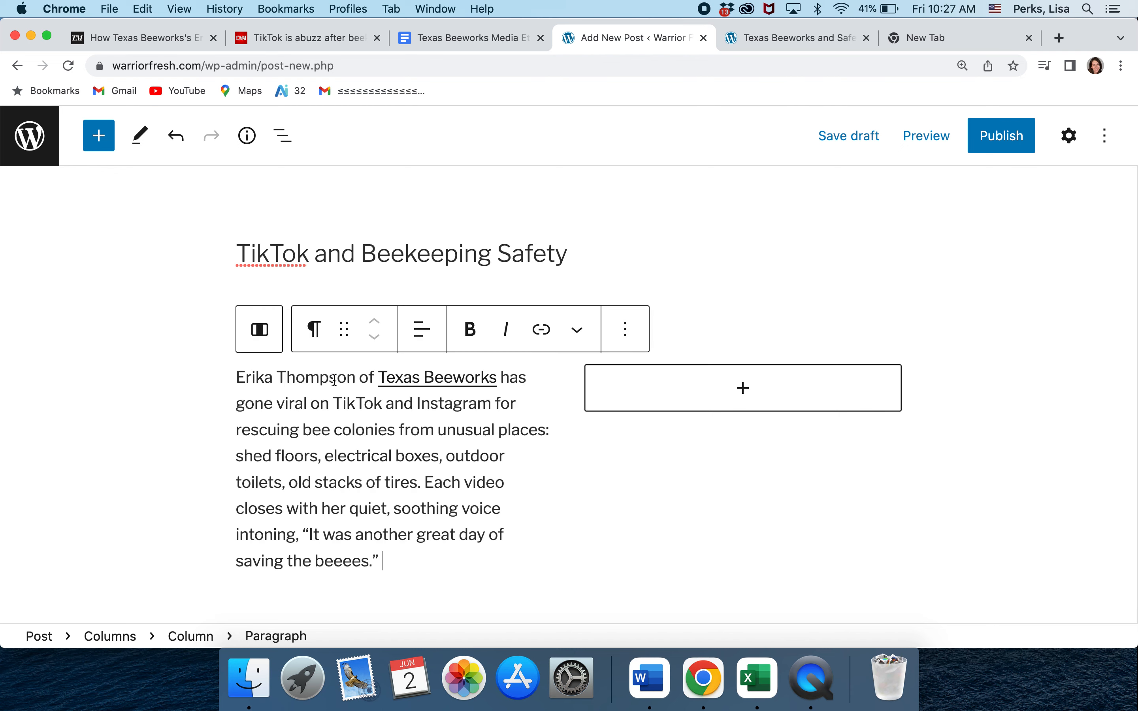
# Close the other Texas Beeworks post's tab, and choose the "Of saving the bees!" photo from the Media Library for an Image block in the second column
pyautogui.click(867, 37)
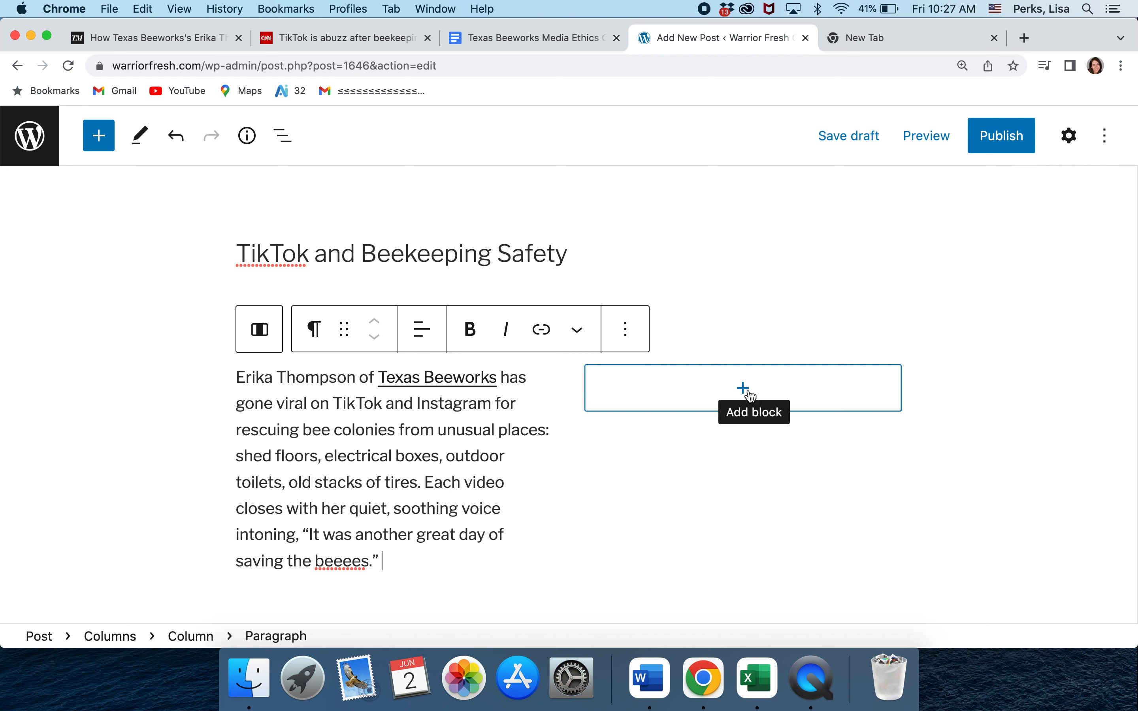
pyautogui.click(749, 395)
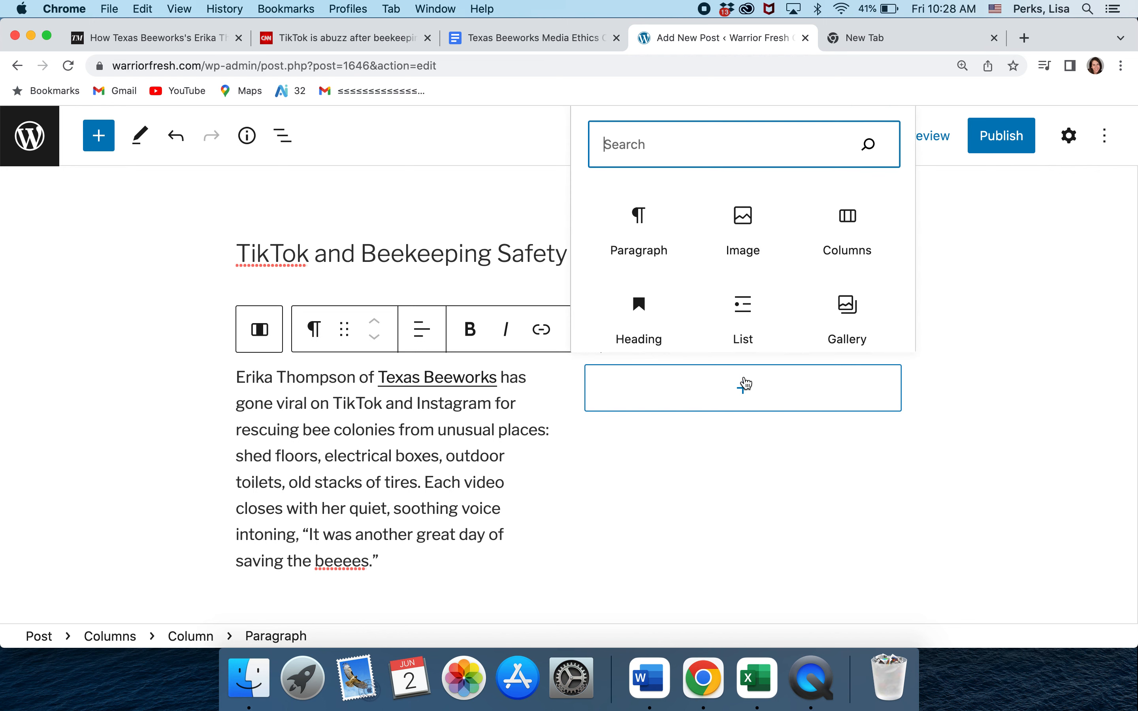
pyautogui.click(742, 224)
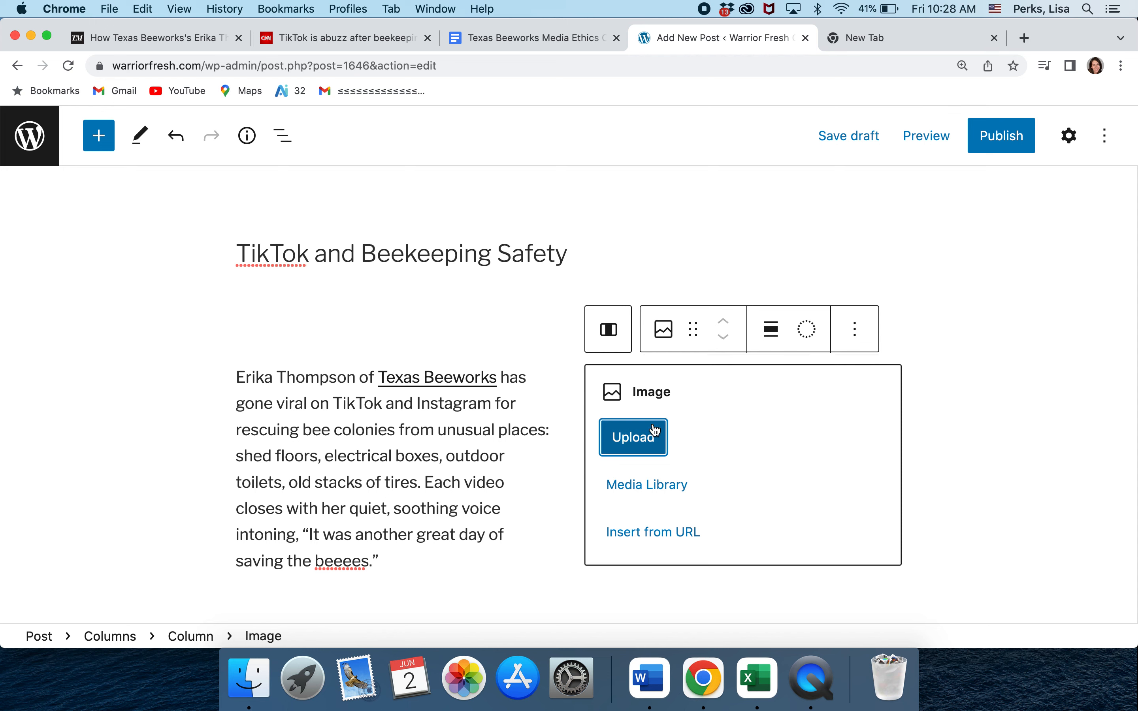
pyautogui.click(670, 492)
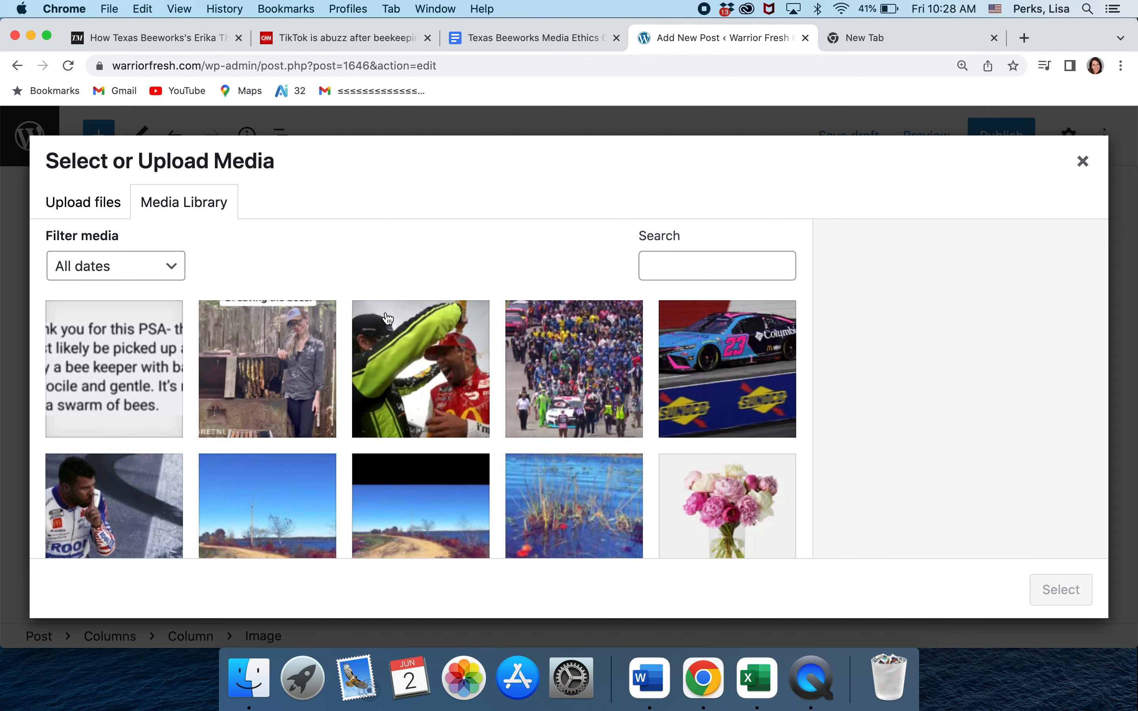
pyautogui.click(267, 372)
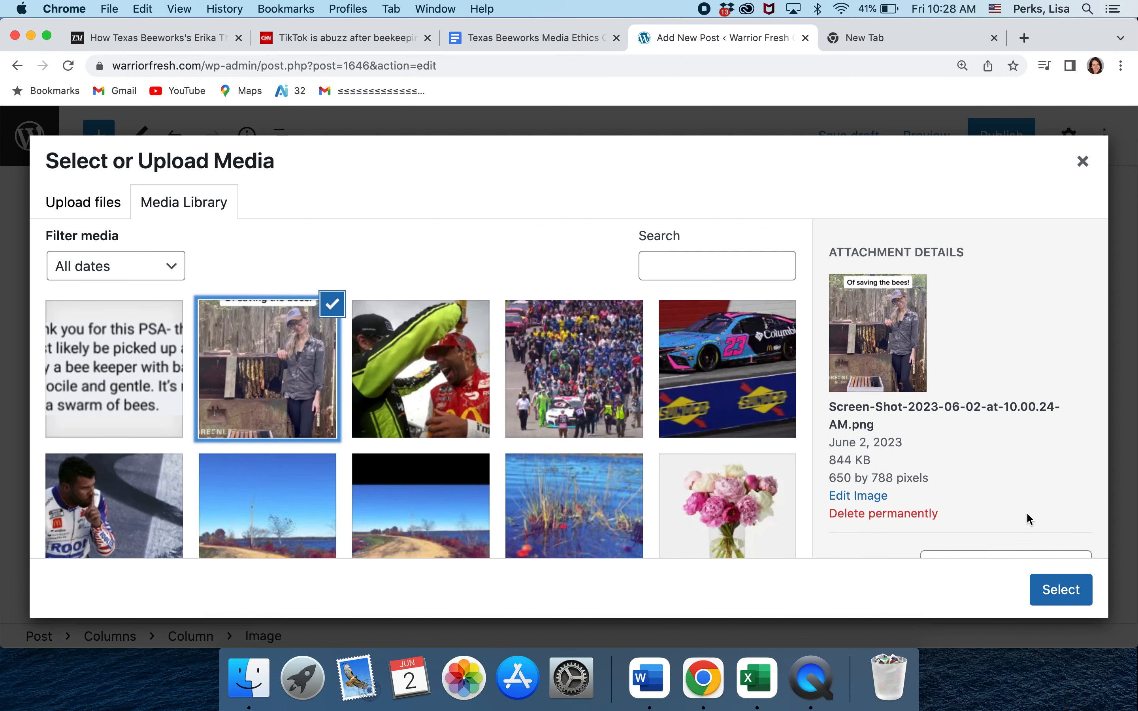
# Extend the beekeeper photo's alt text to read "Beekeeper stands near hive with no protective gear"
pyautogui.scroll(-3, 1014, 497)
pyautogui.scroll(-4, 1014, 496)
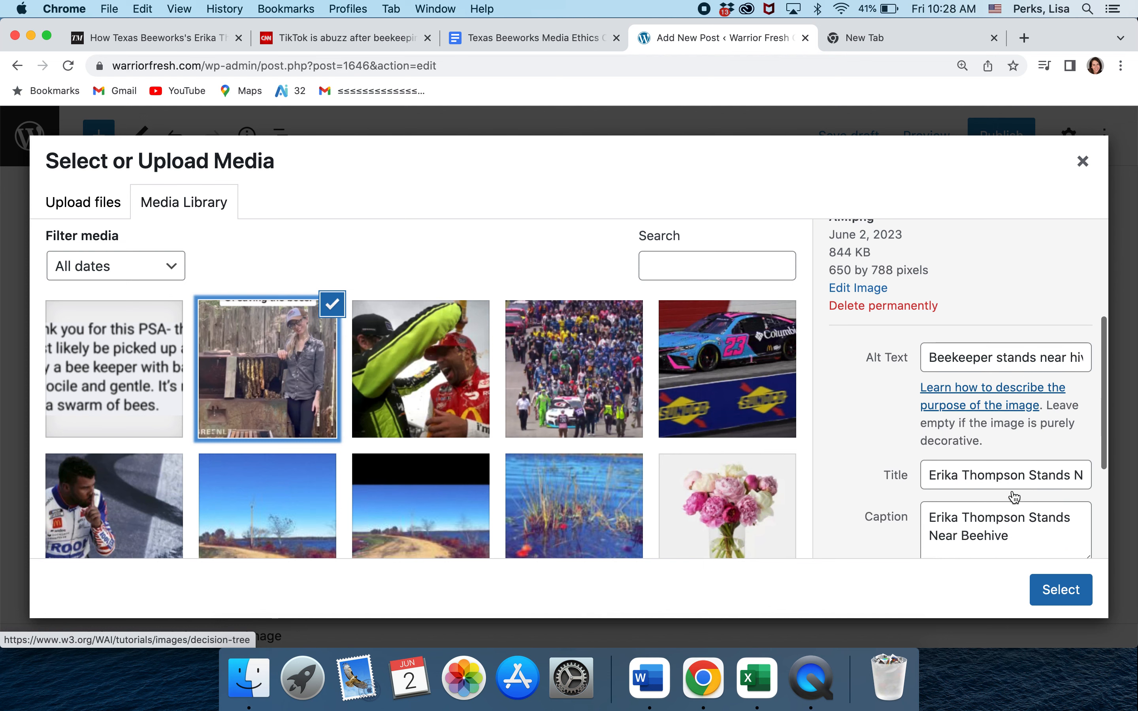
pyautogui.click(935, 350)
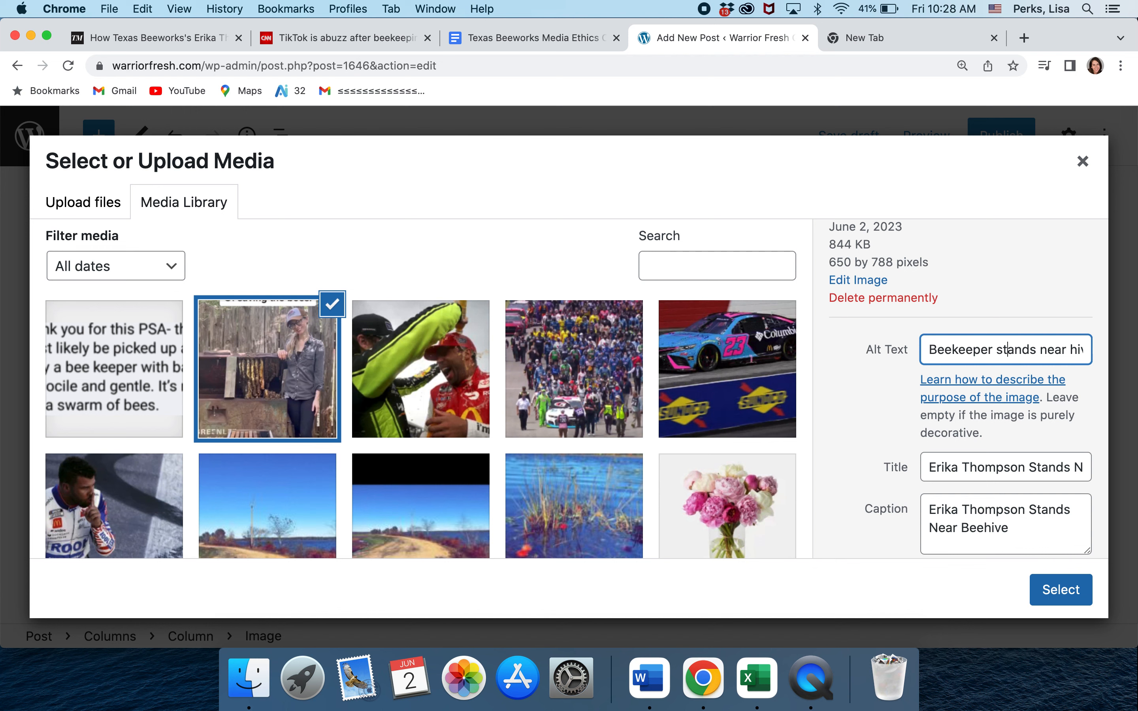
pyautogui.press('Right')
pyautogui.press('Right')
pyautogui.press('Right')
pyautogui.press('Right')
pyautogui.press('Right')
pyautogui.press('Right')
pyautogui.press('Right')
pyautogui.press('Right')
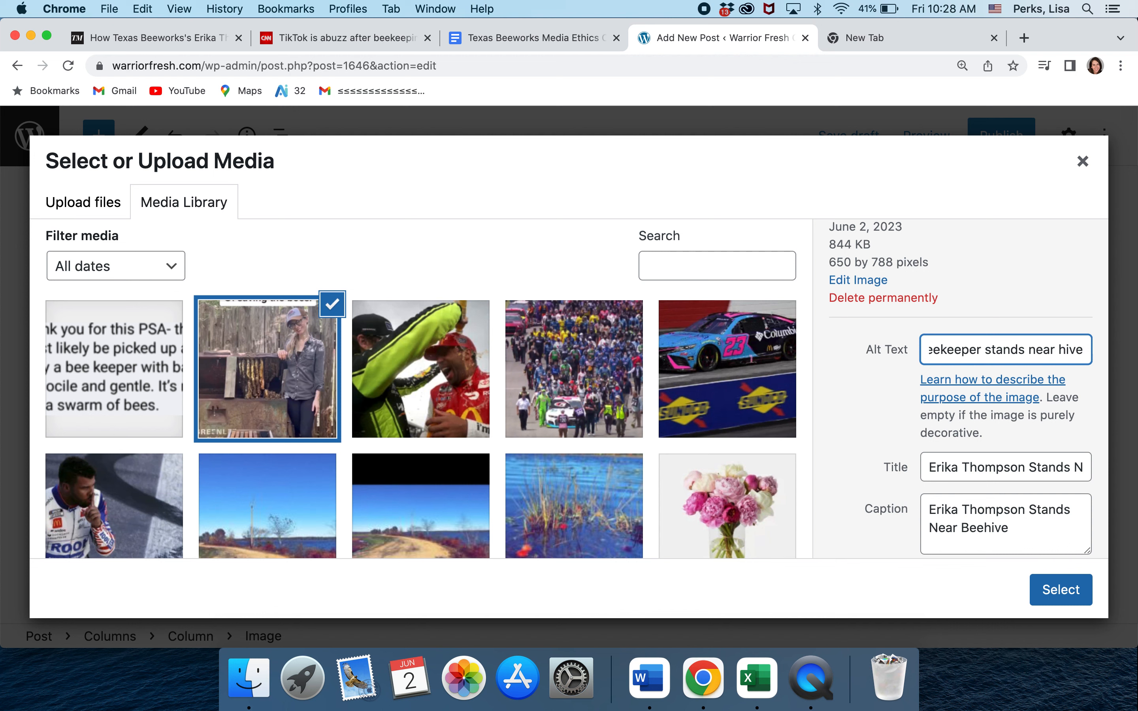
pyautogui.write('with no p')
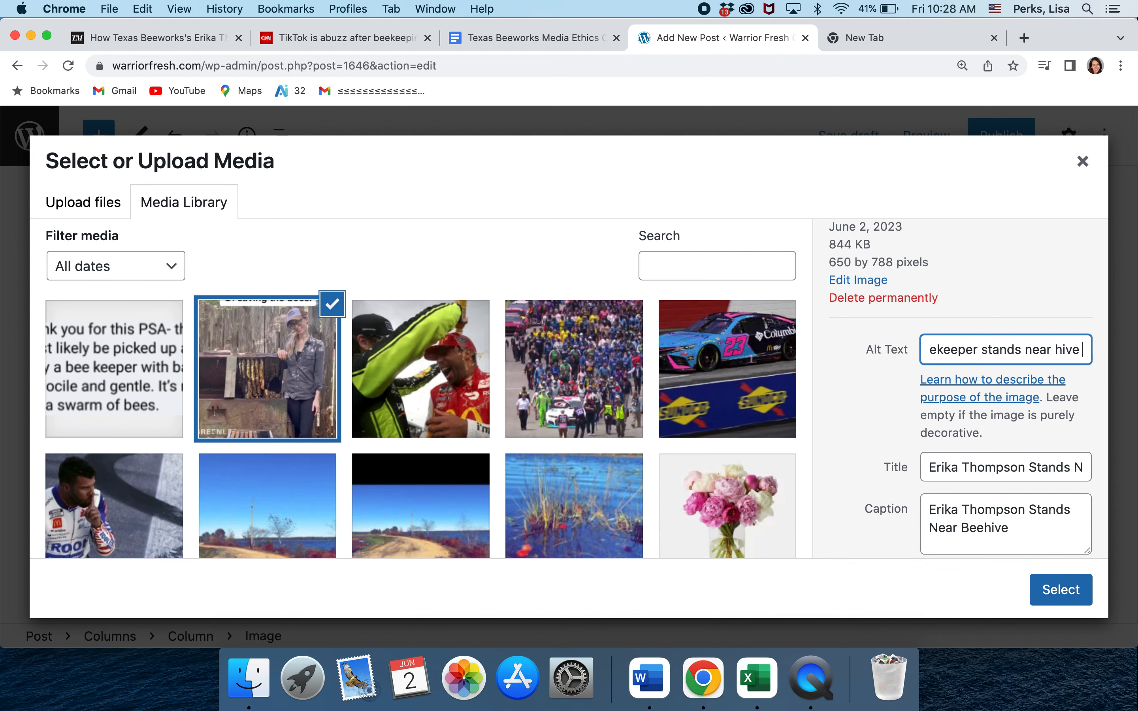
pyautogui.write('rotective gear')
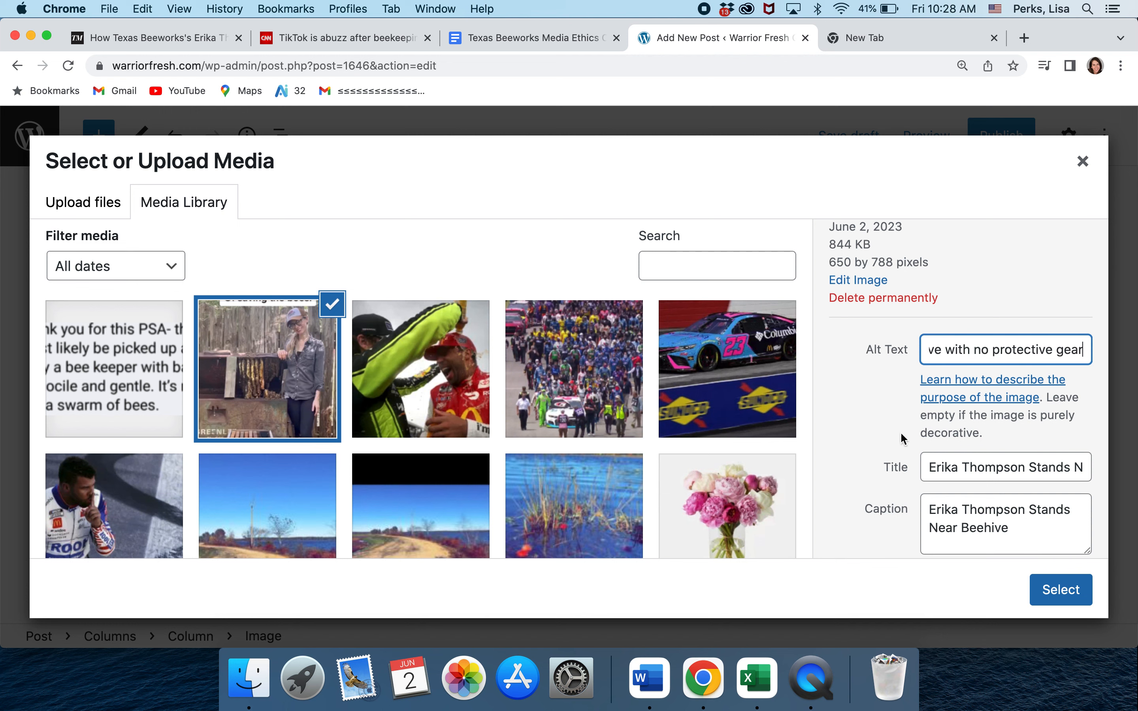
# Review the photo's title, caption and description fields and insert it into the second column
pyautogui.click(949, 466)
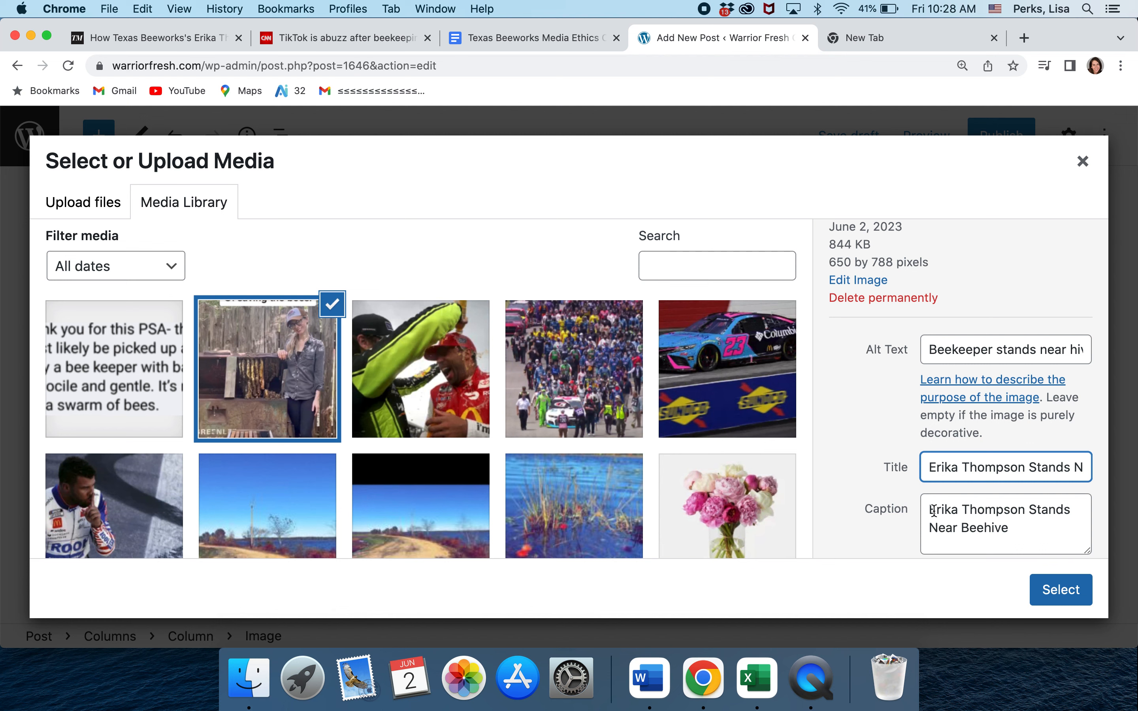
pyautogui.scroll(-5, 946, 518)
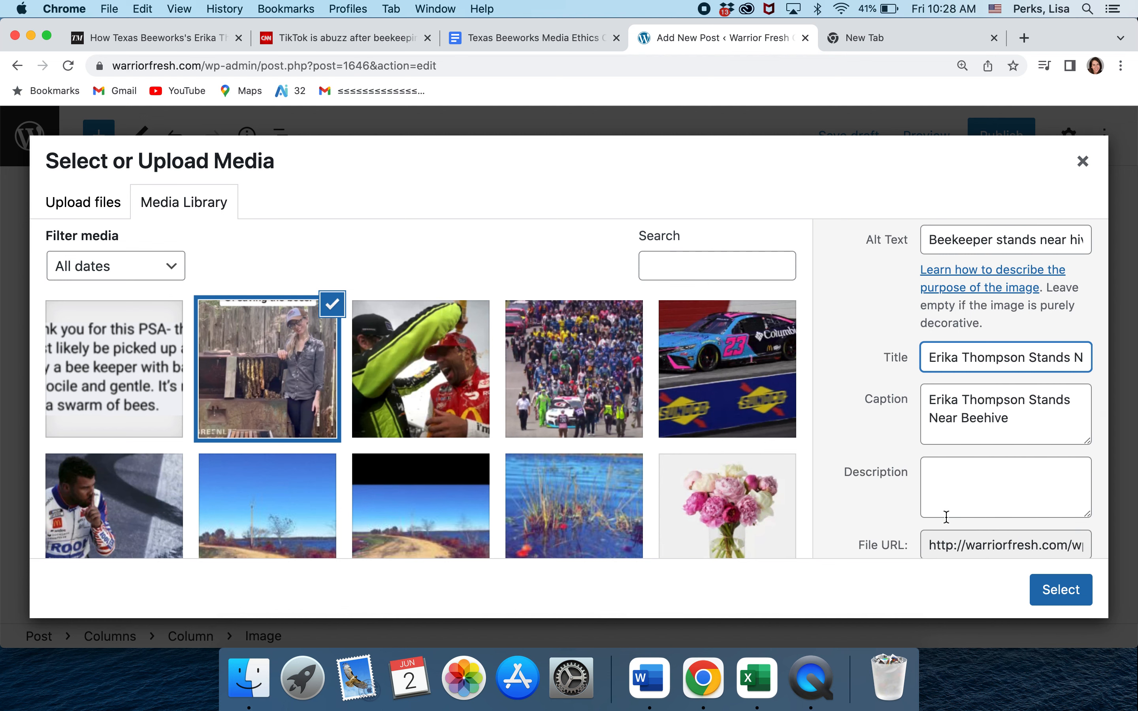
pyautogui.click(1056, 594)
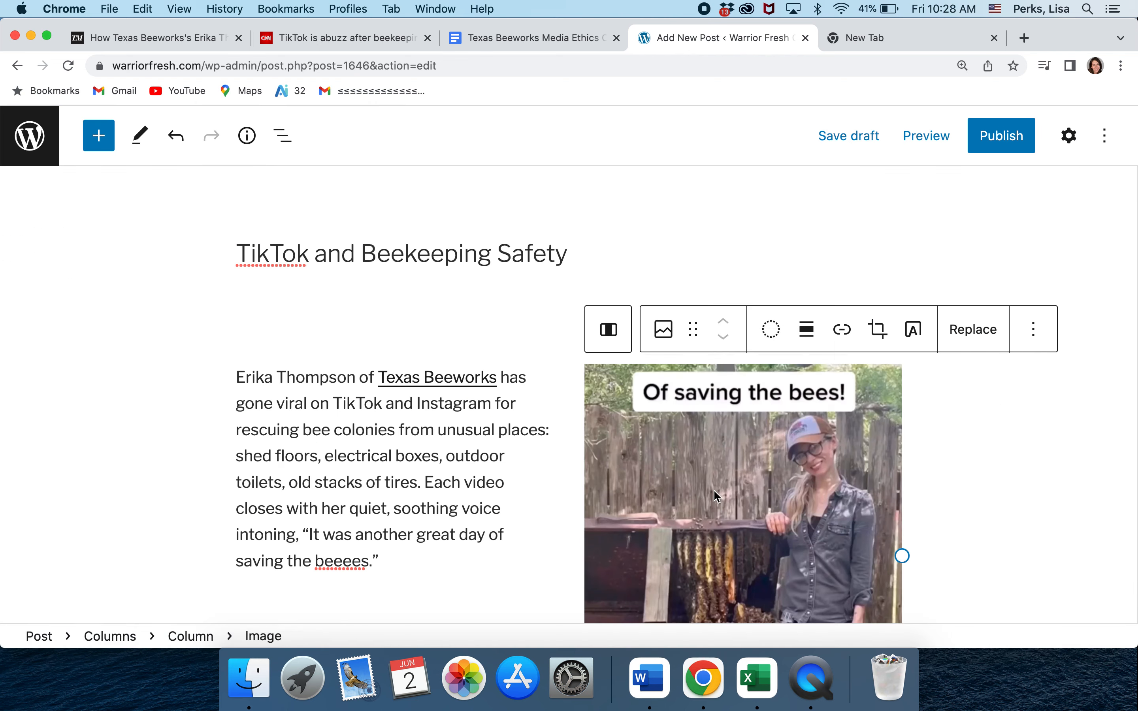
# Add "[Image Credit: Texas Beeworks Instagram]" to the end of the beekeeper photo's caption
pyautogui.scroll(-4, 383, 466)
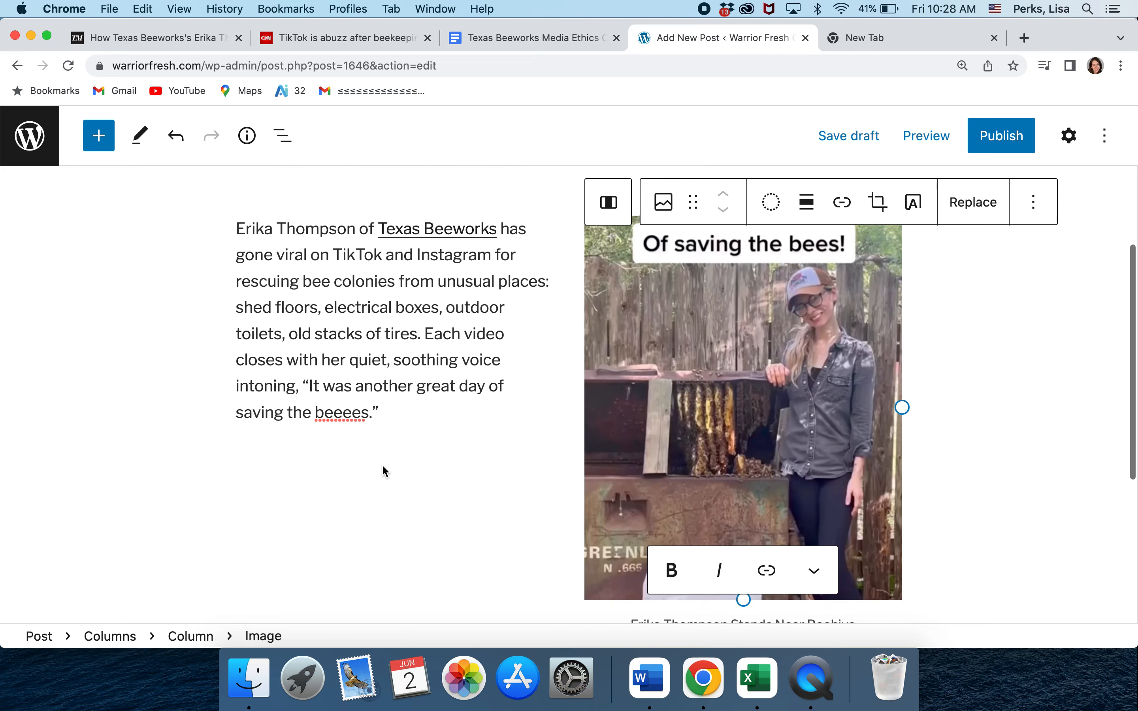
pyautogui.scroll(-3, 383, 470)
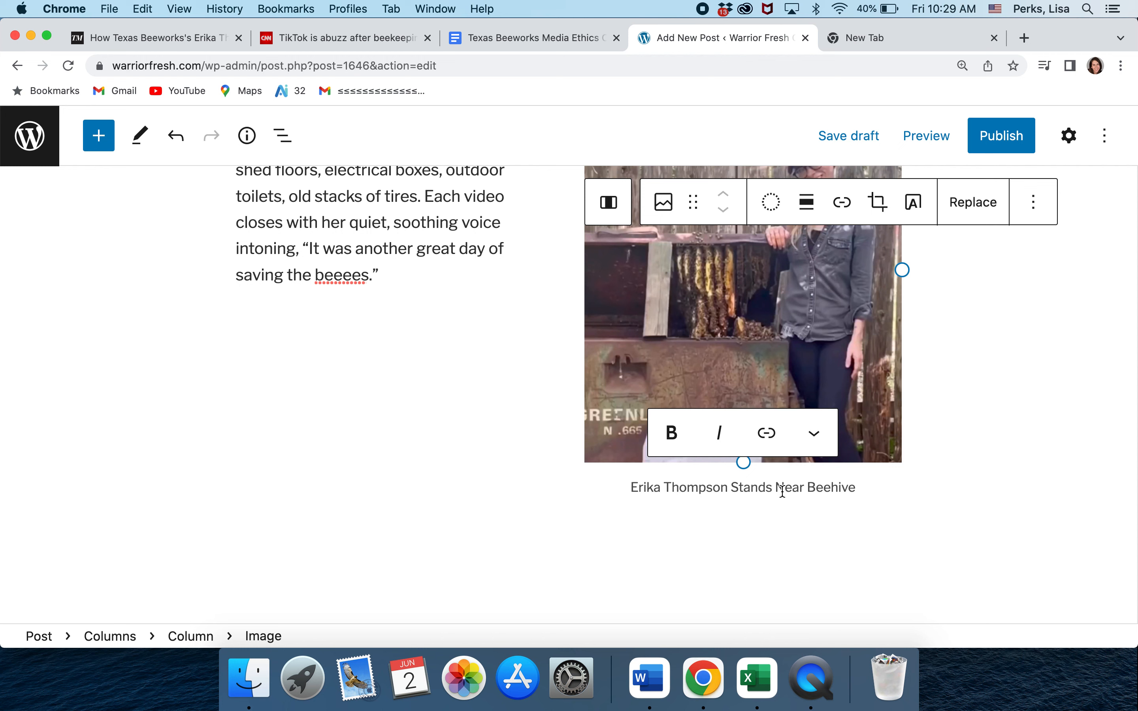
pyautogui.click(867, 487)
pyautogui.press('Return')
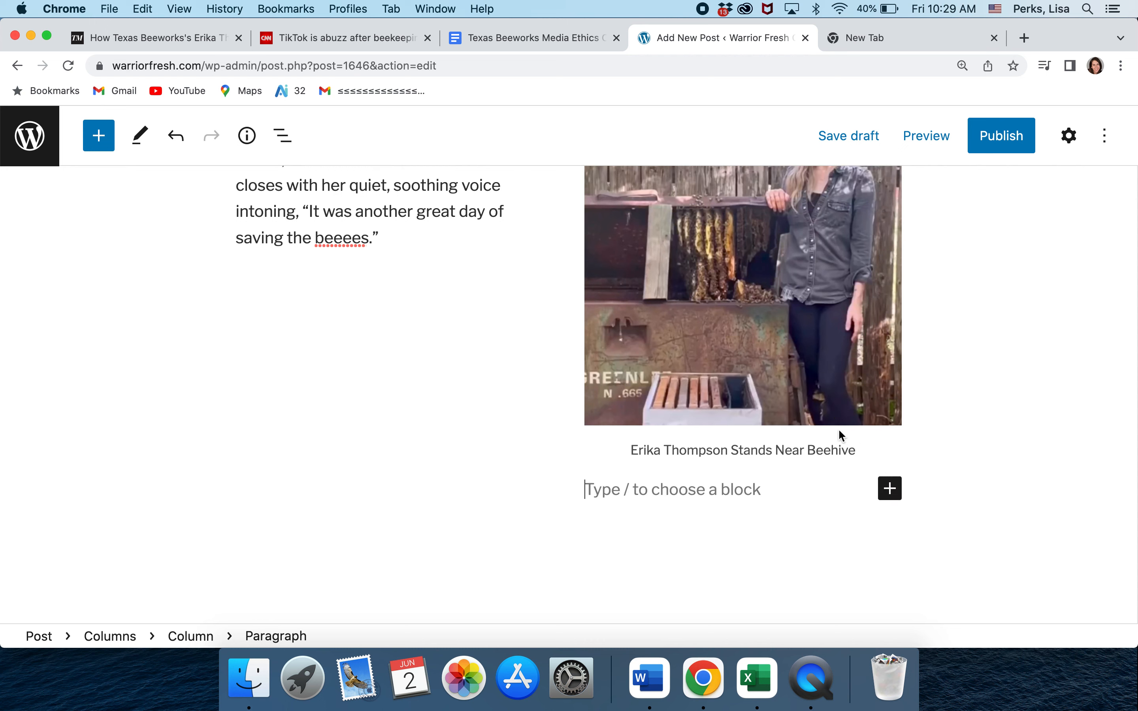
pyautogui.click(856, 450)
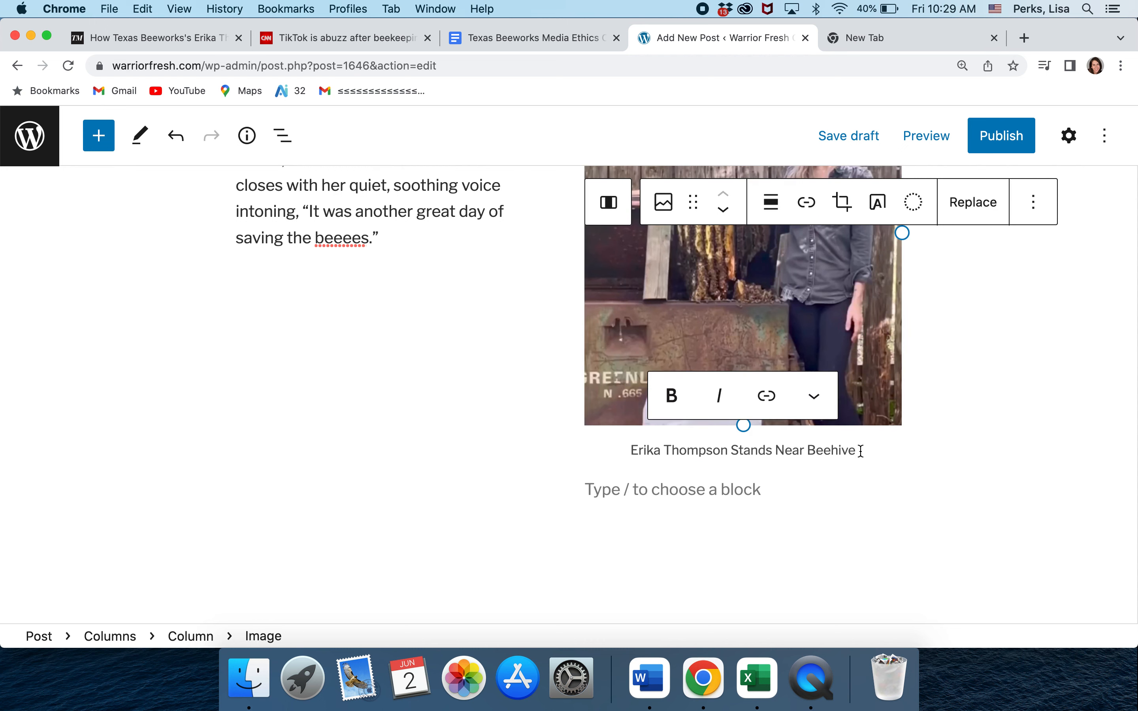
pyautogui.write('[')
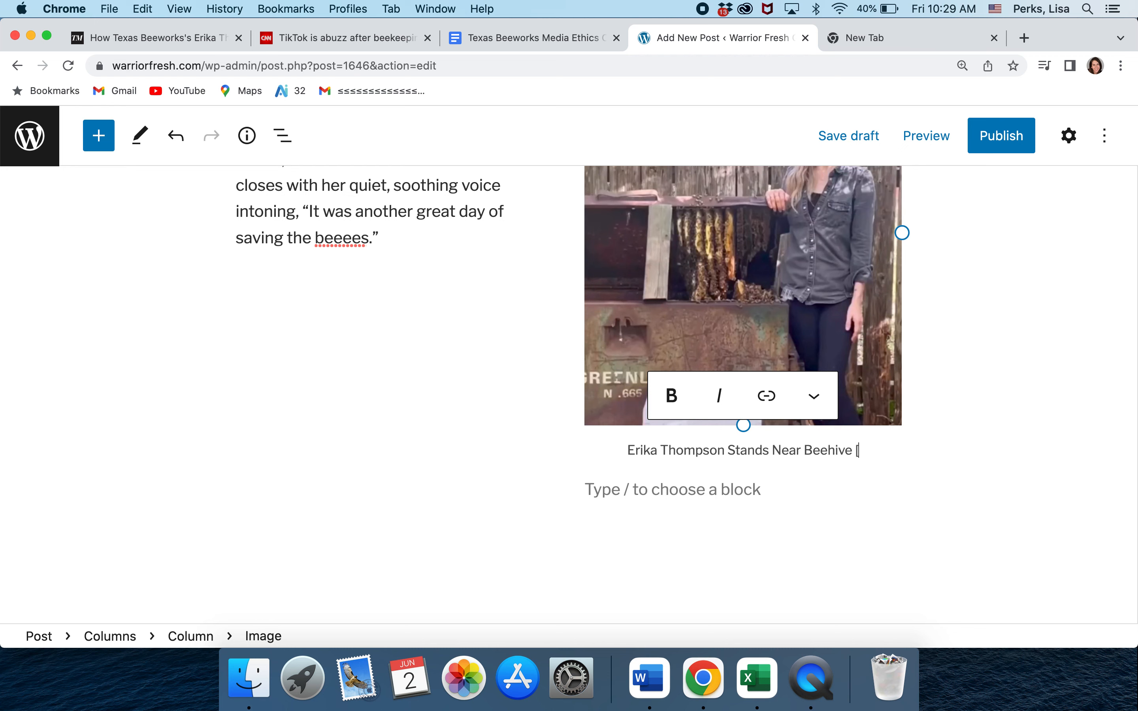
pyautogui.write('Image Credi')
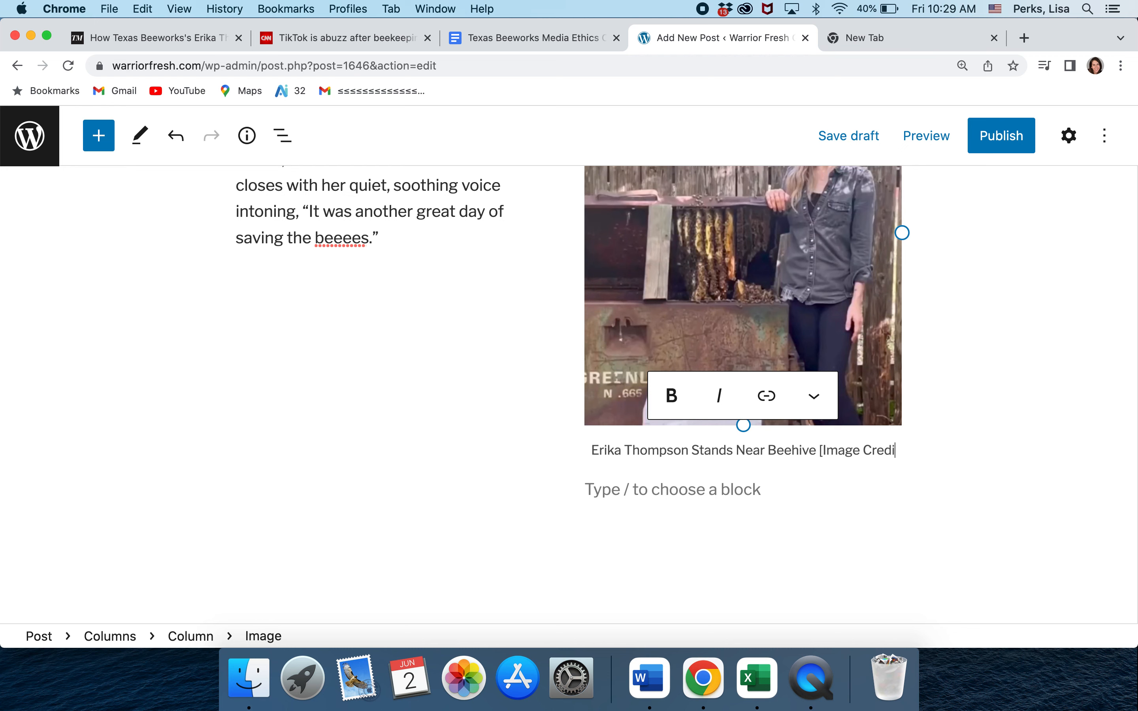
pyautogui.write('t: Texas')
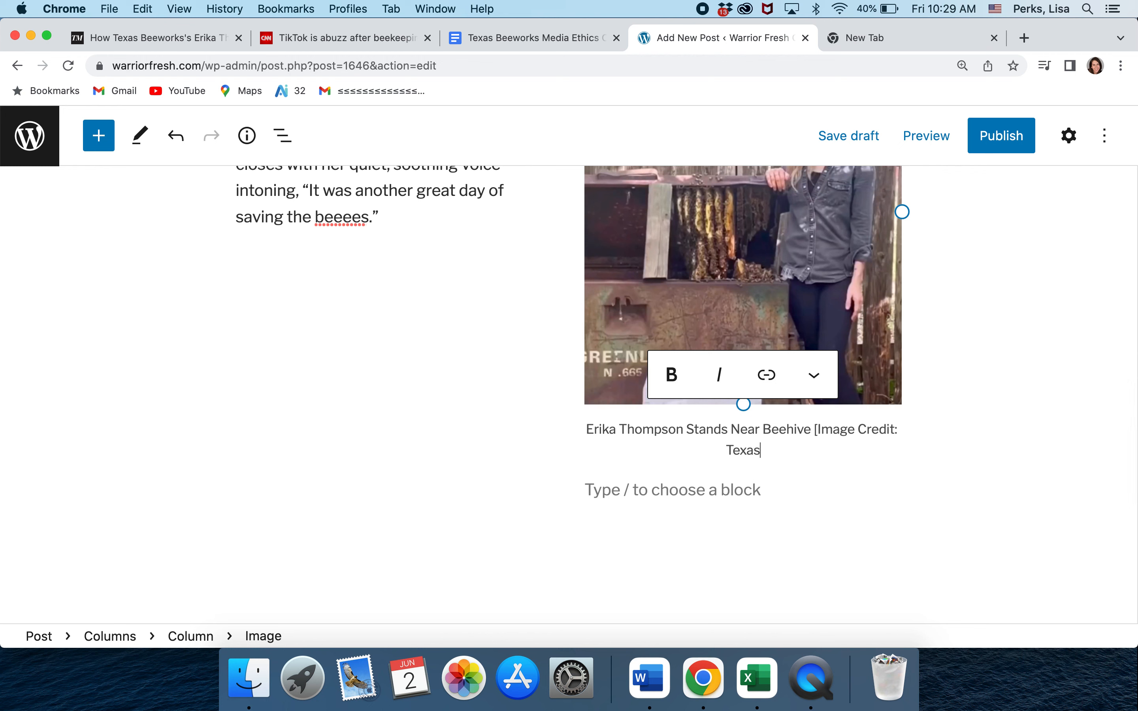
pyautogui.write(' Beeworks Inst')
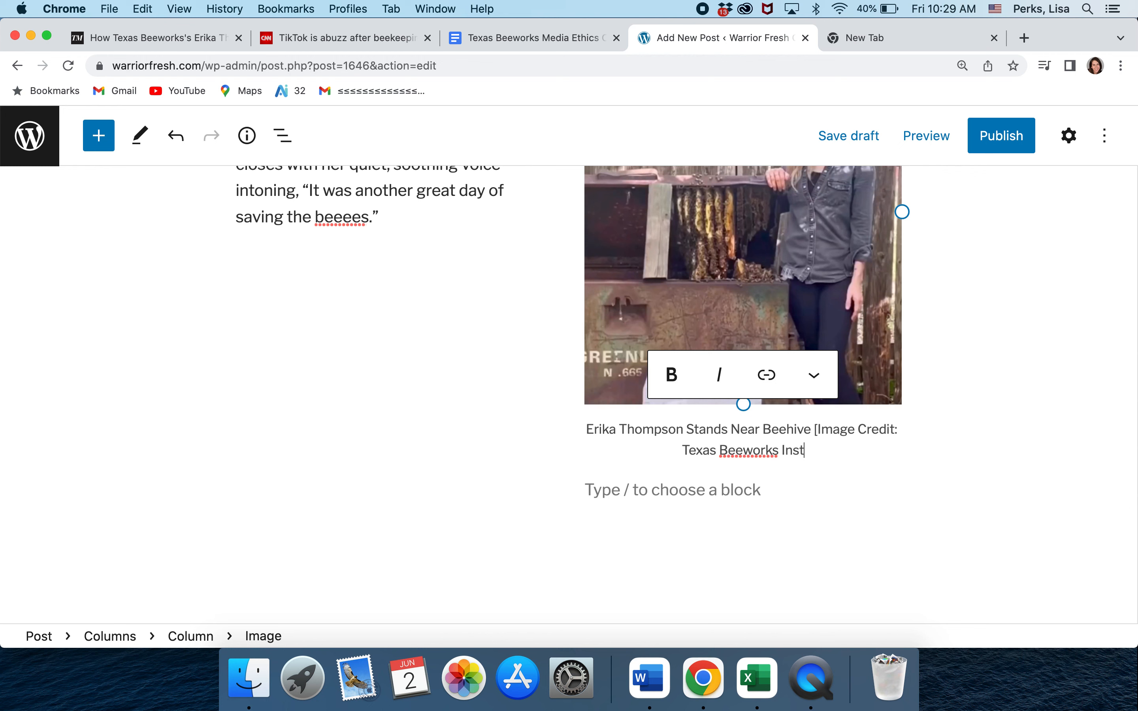
pyautogui.write('agram]')
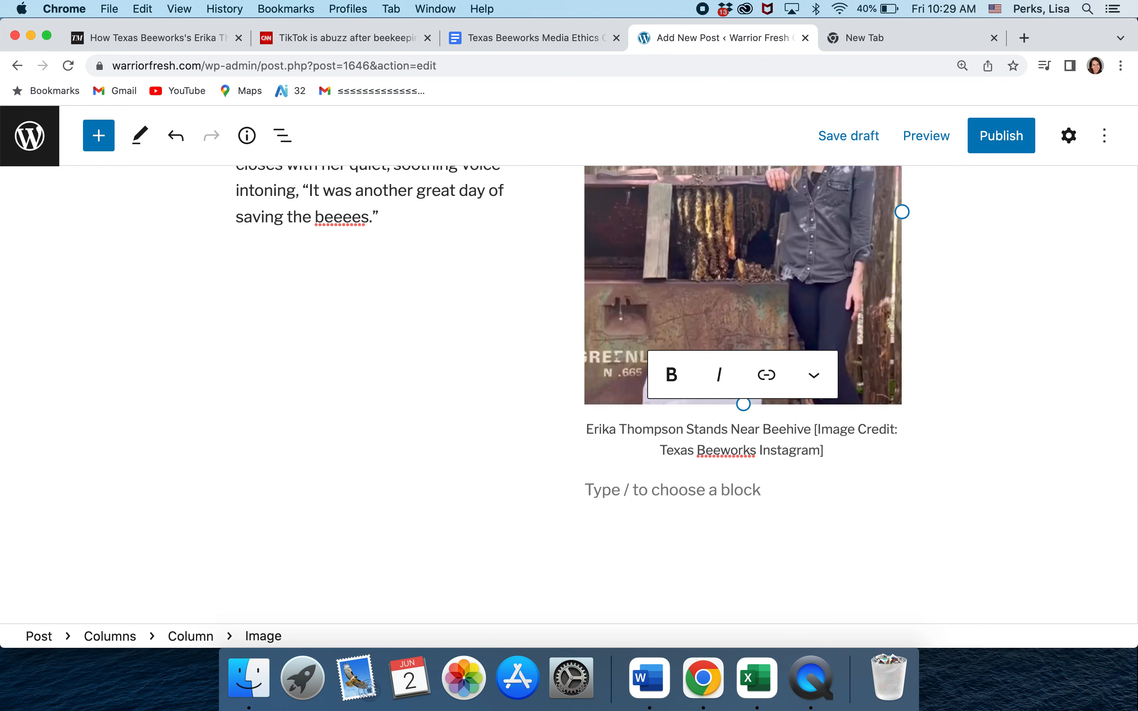
# Insert an empty paragraph above the Texas Beeworks text in the first column
pyautogui.scroll(5, 471, 339)
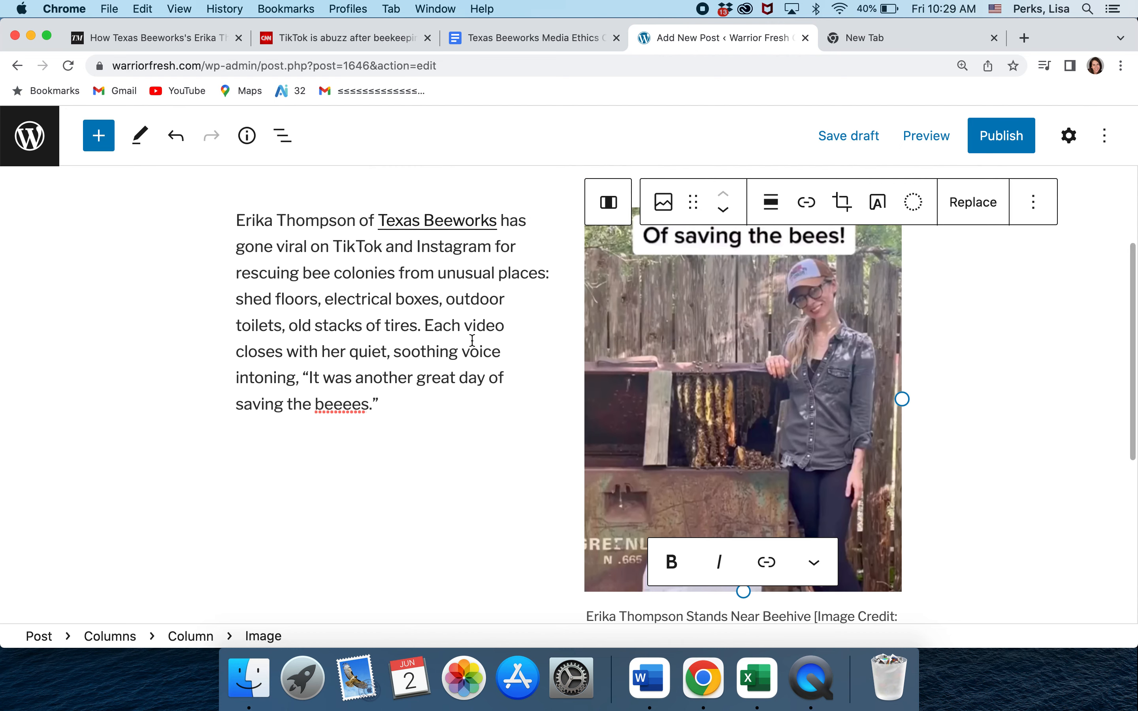
pyautogui.scroll(-4, 473, 340)
pyautogui.scroll(6, 472, 346)
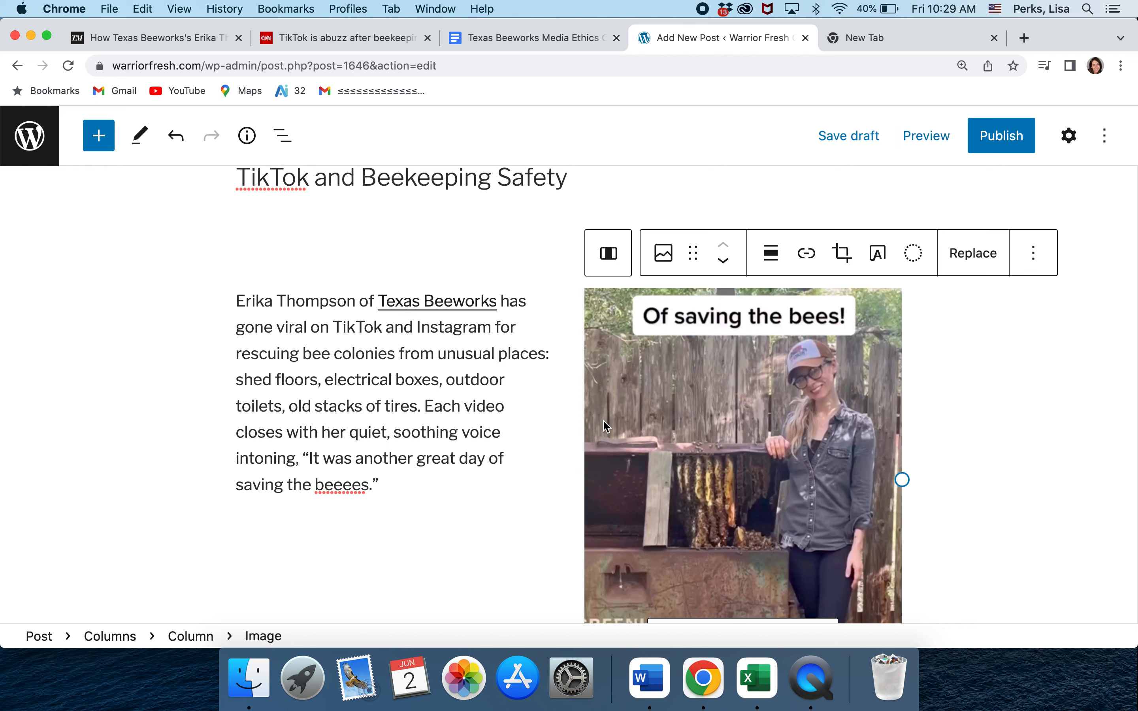
pyautogui.click(237, 301)
pyautogui.press('Return')
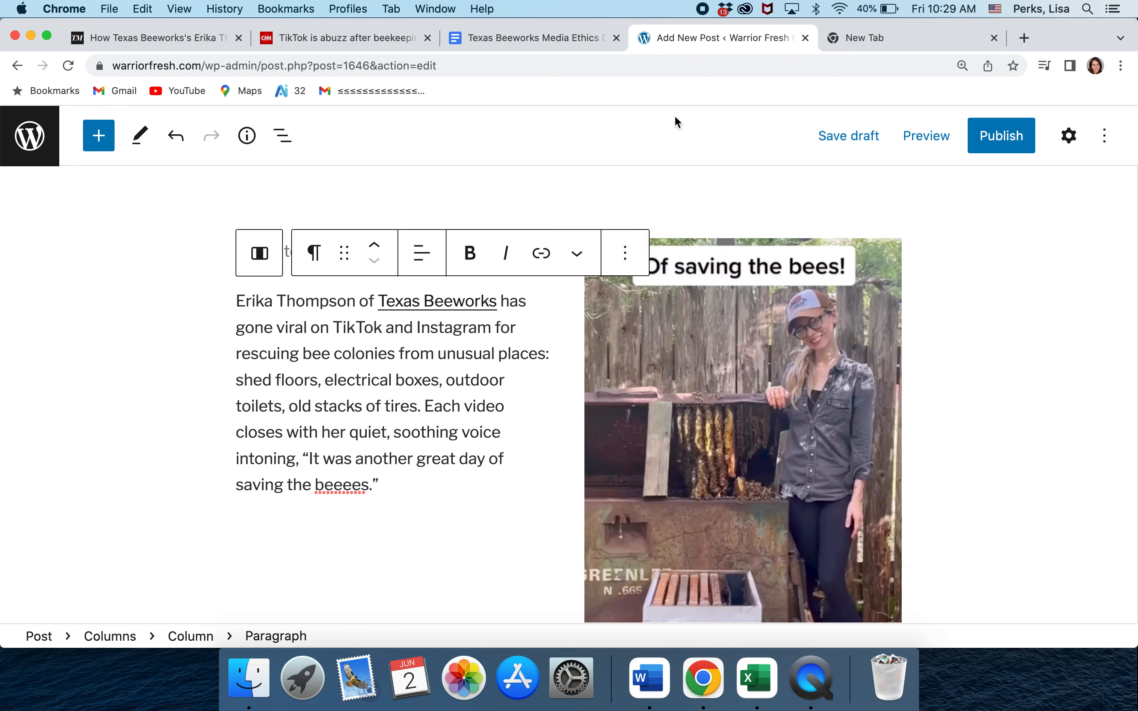
# Preview the post in a new browser tab, check the two-column layout and photo caption, and return to the post editor
pyautogui.click(927, 141)
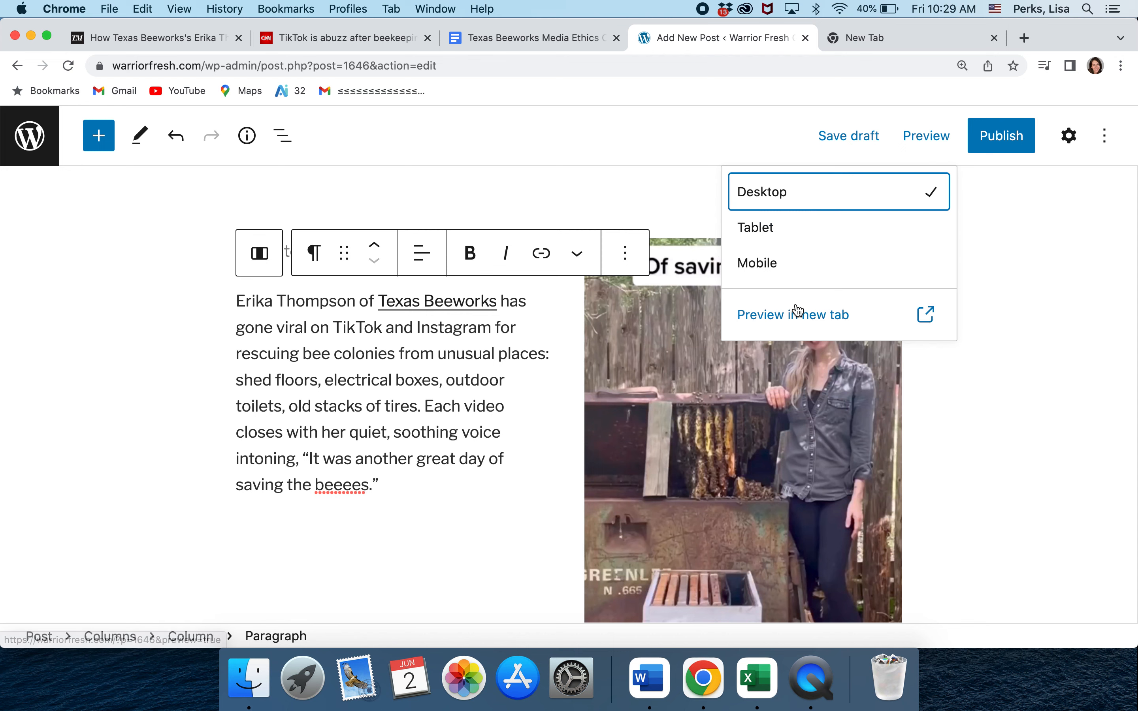
pyautogui.click(780, 323)
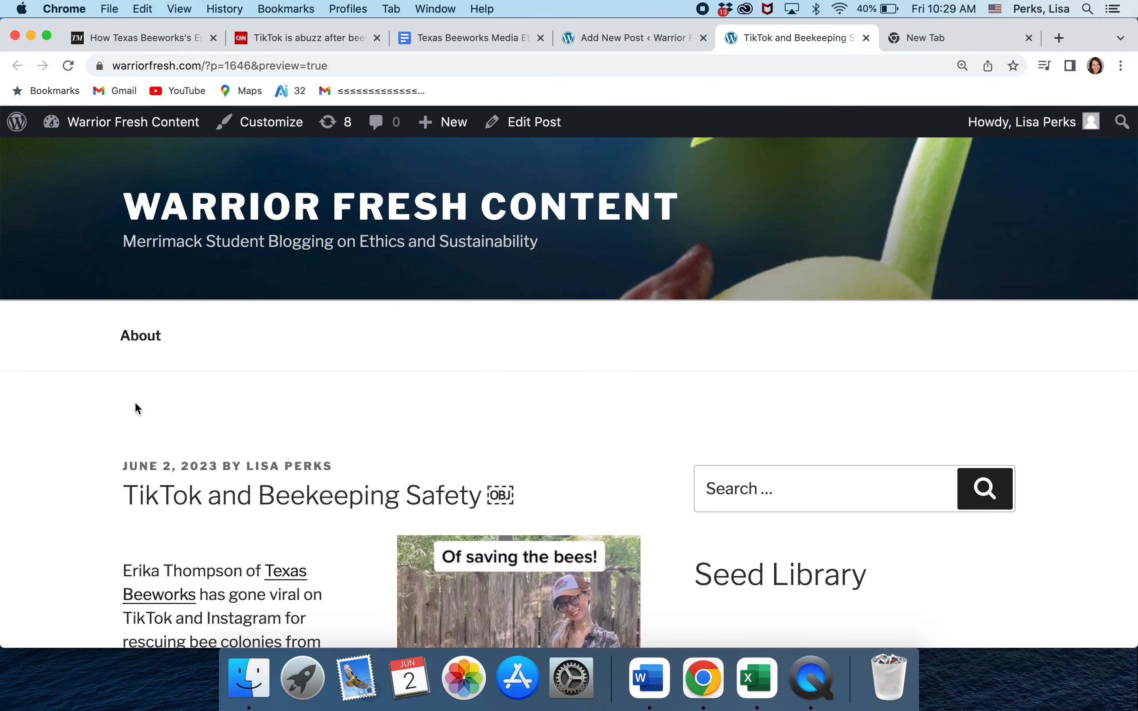
pyautogui.scroll(-5, 79, 422)
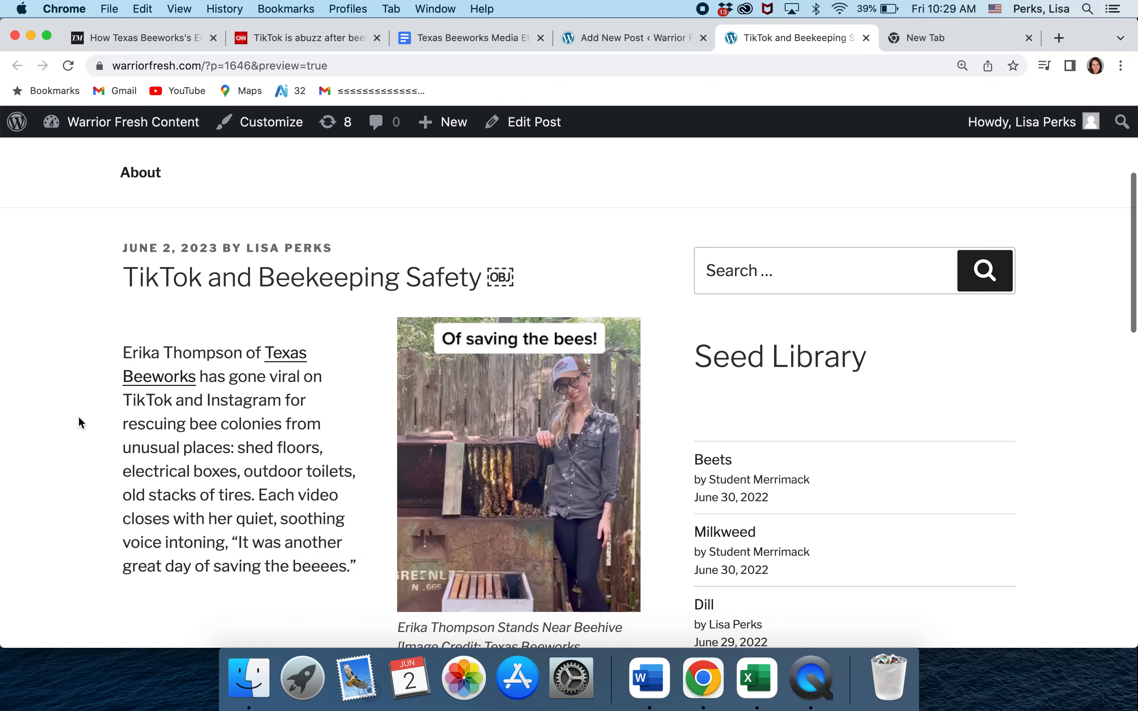
pyautogui.scroll(-2, 79, 418)
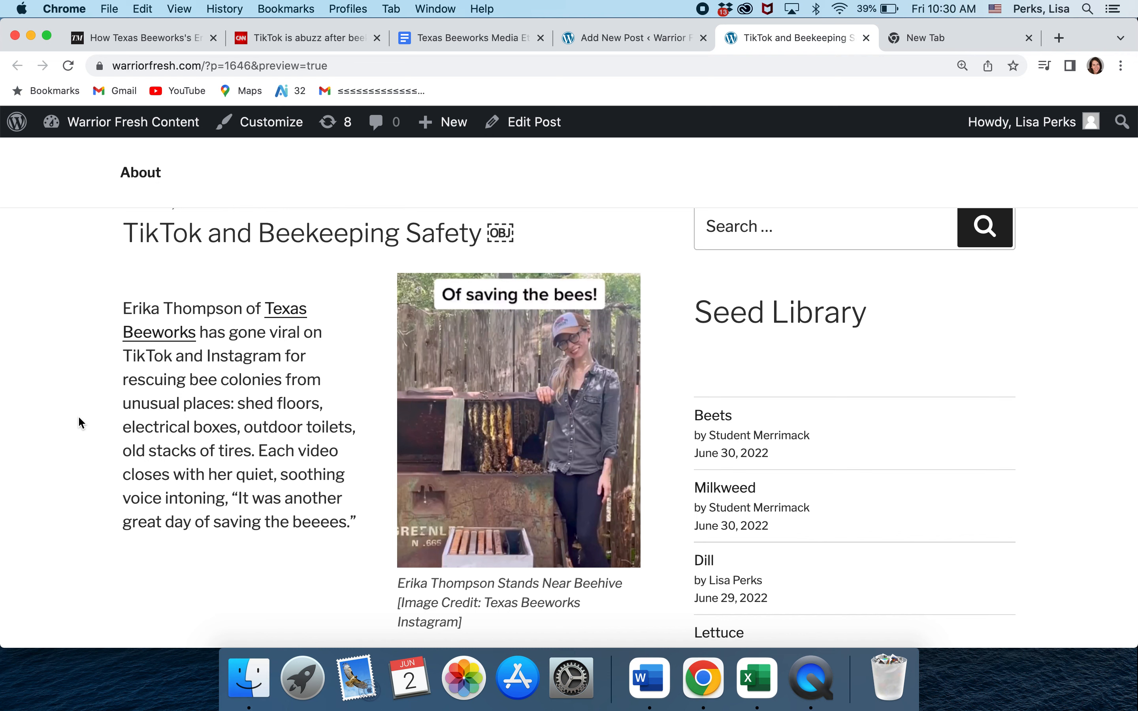
pyautogui.scroll(-1, 79, 418)
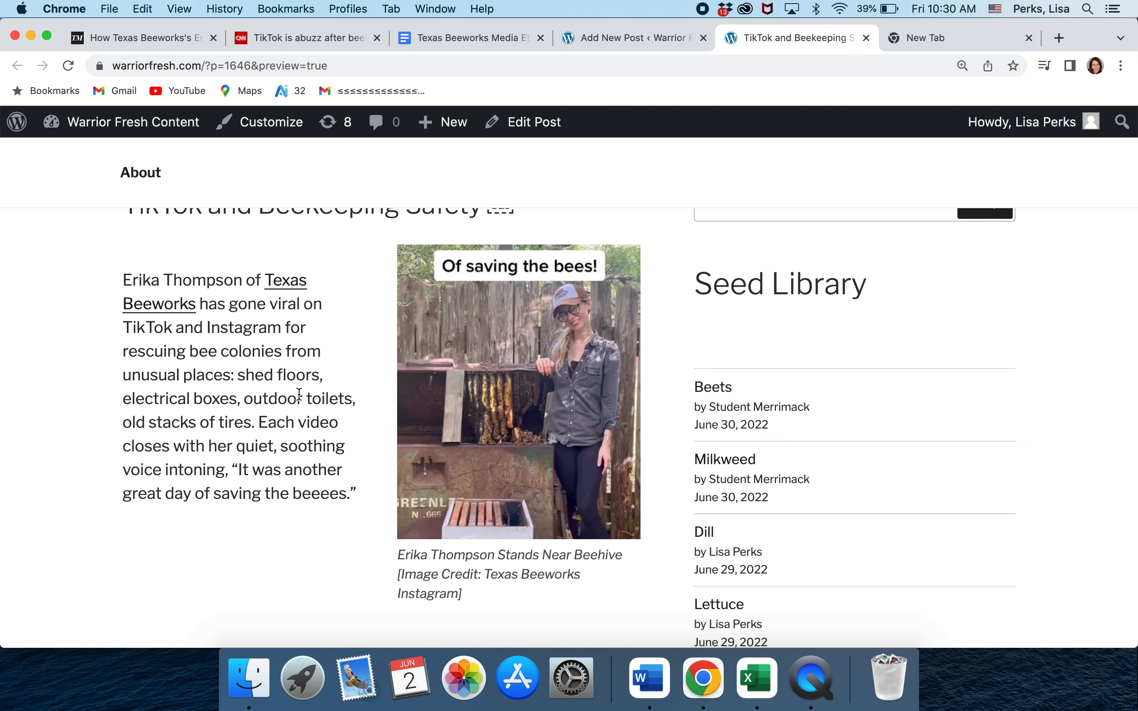
pyautogui.scroll(2, 236, 376)
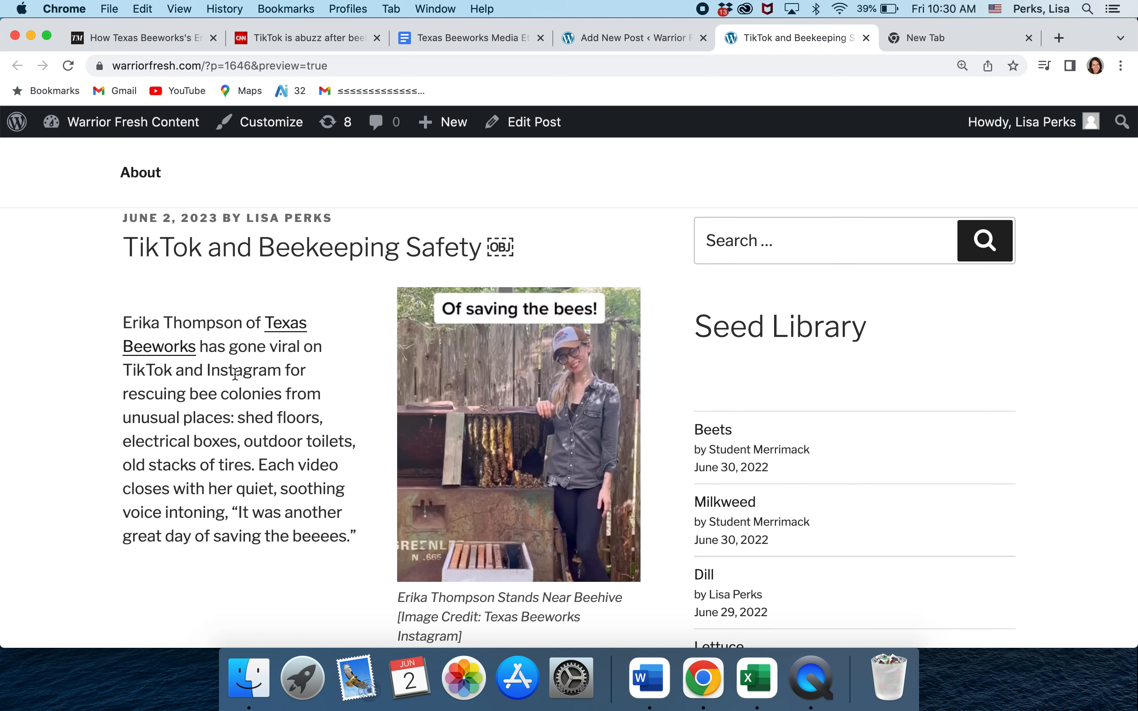
pyautogui.click(592, 40)
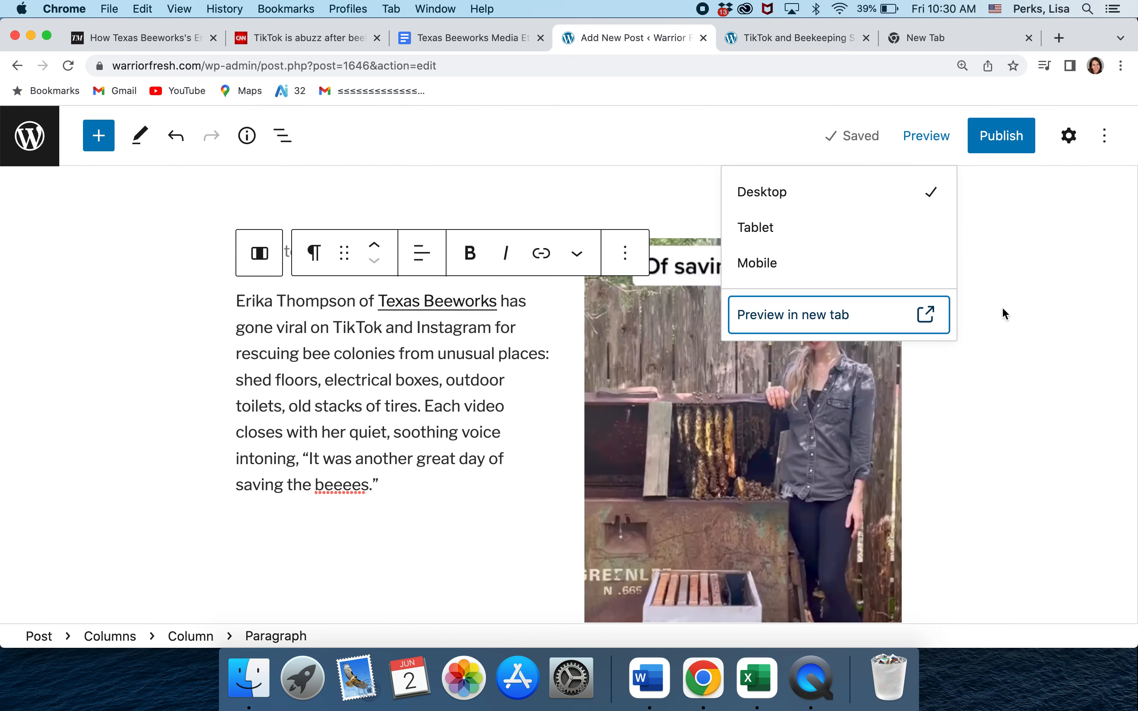
pyautogui.click(999, 318)
pyautogui.scroll(-5, 382, 508)
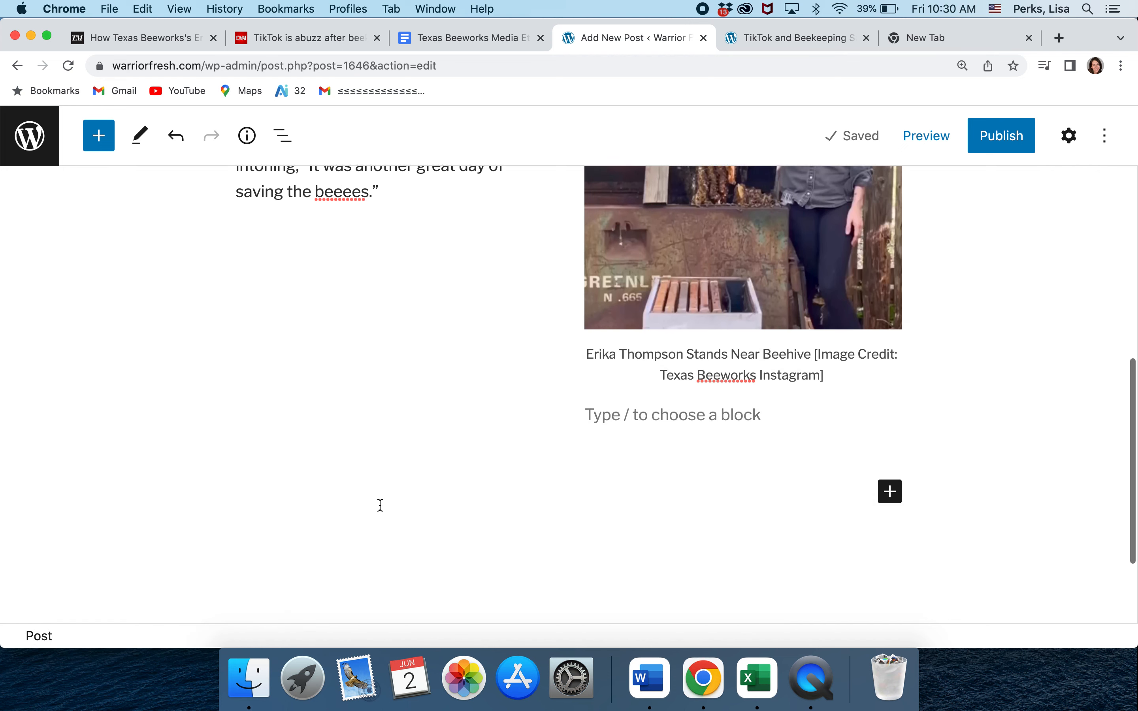
pyautogui.click(605, 418)
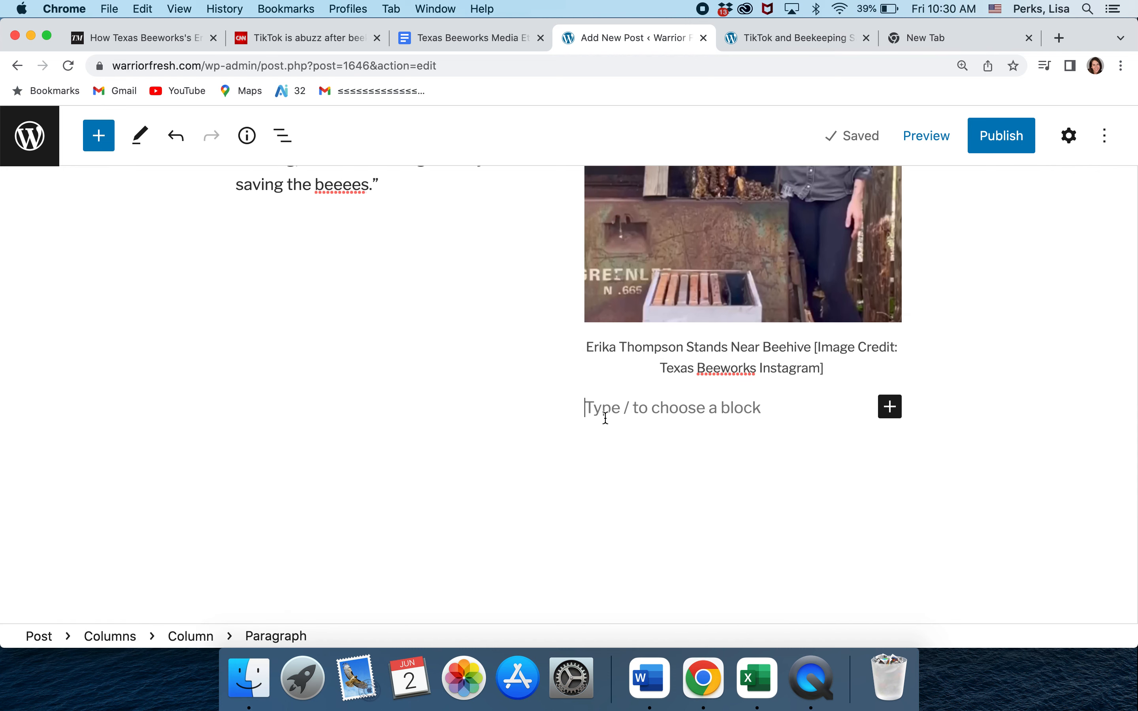
pyautogui.click(890, 407)
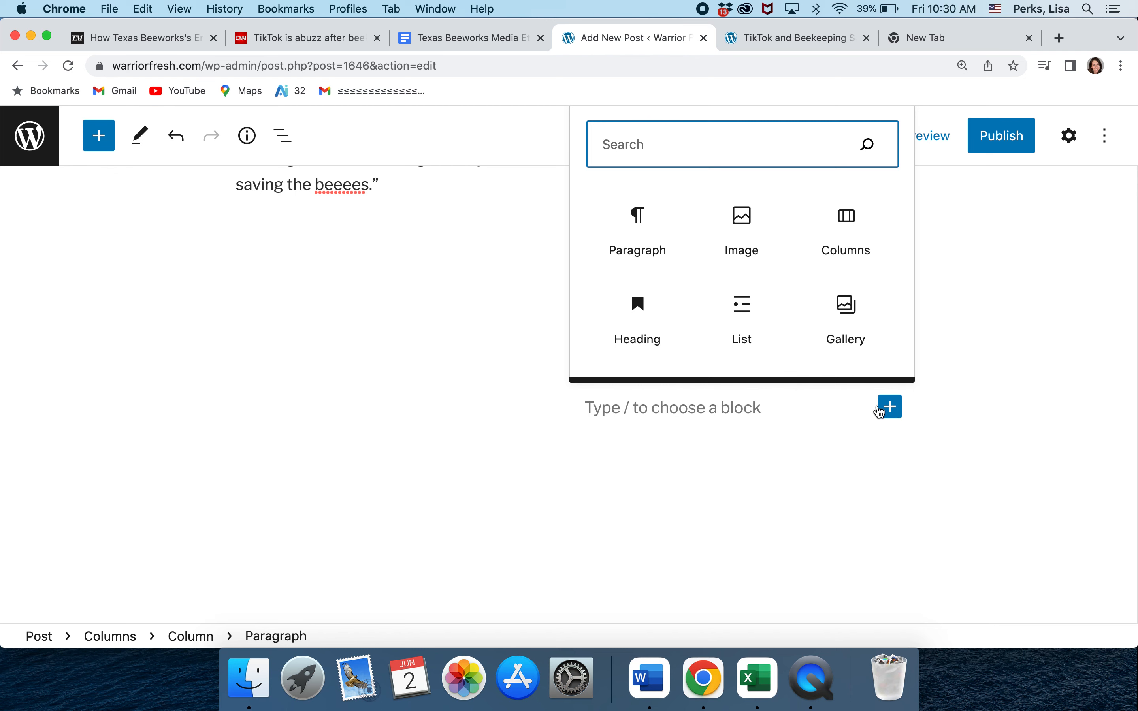
pyautogui.click(449, 472)
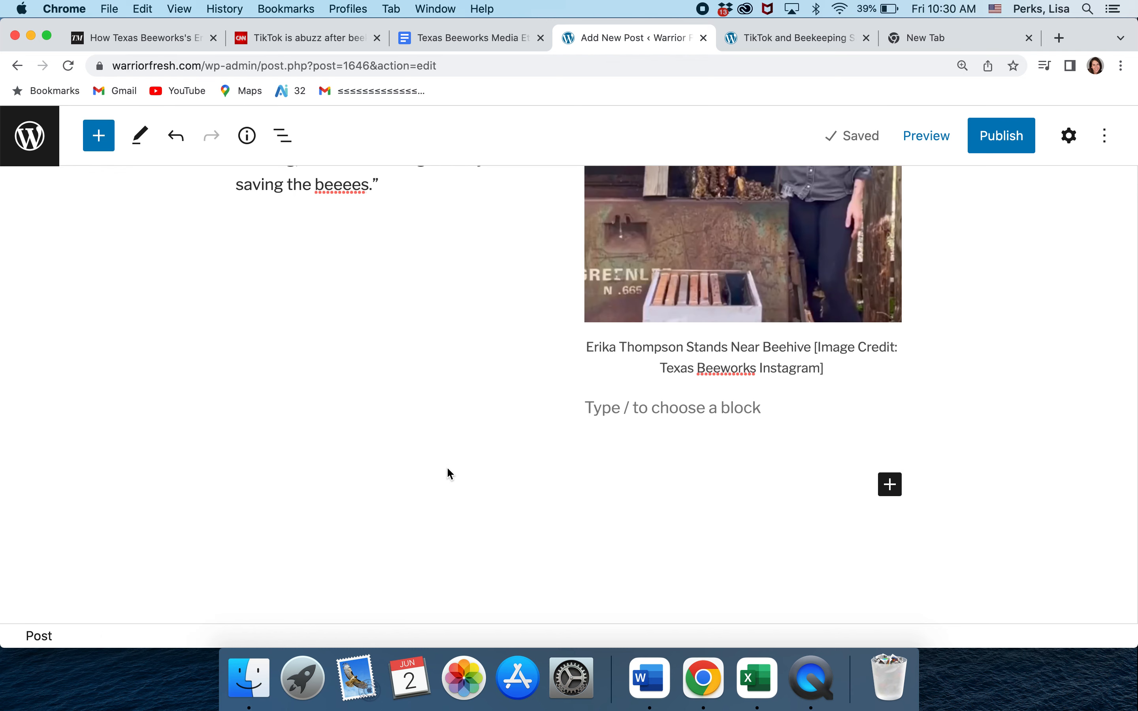
pyautogui.scroll(5, 522, 417)
pyautogui.click(522, 416)
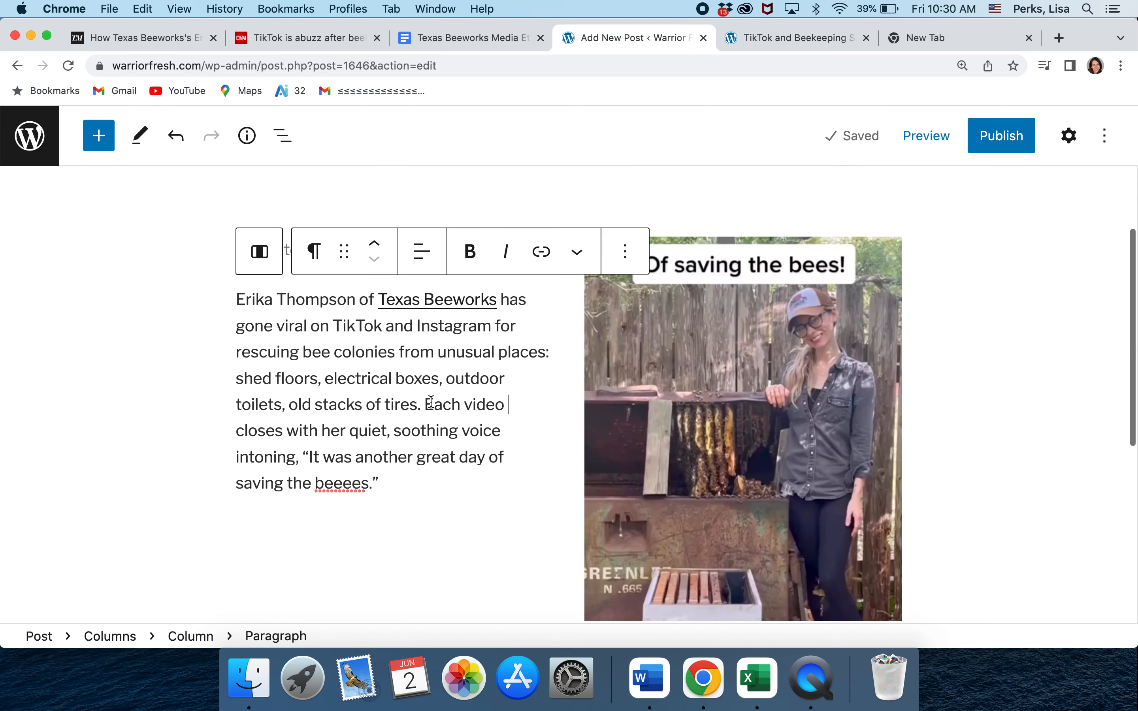
# Add an empty full-width paragraph block between the post title and the columns
pyautogui.scroll(3, 432, 404)
pyautogui.click(575, 257)
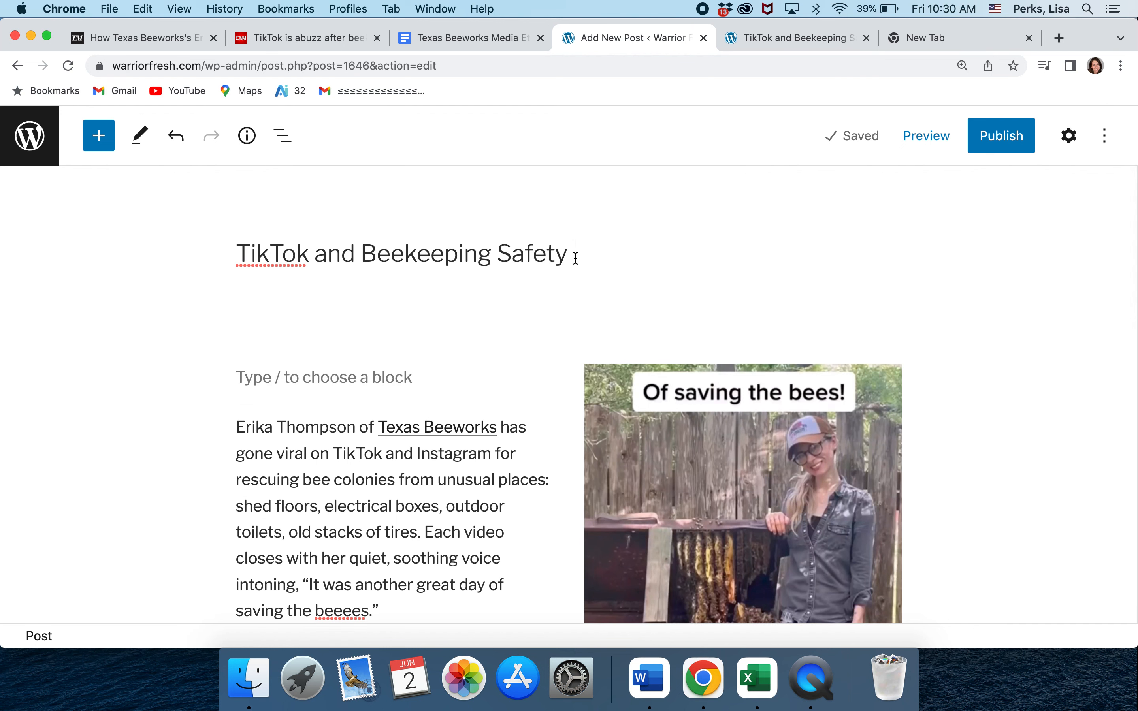
pyautogui.press('Return')
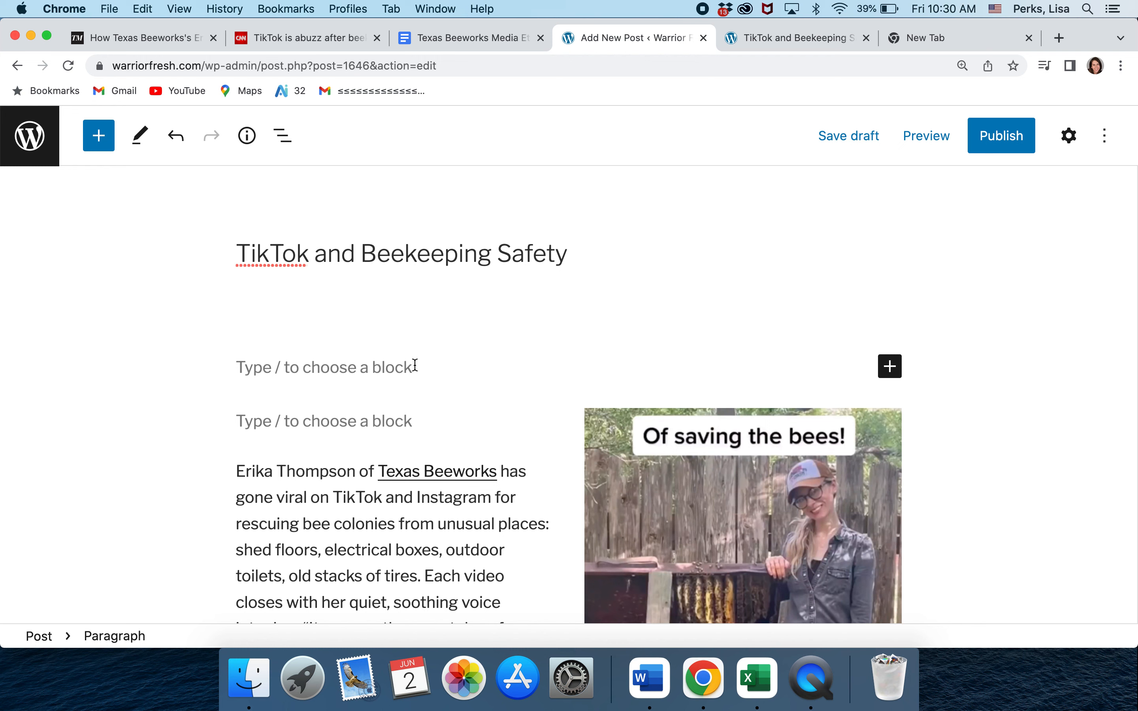
# Copy the paragraph beginning "In this video, recently reposted in March of 2023" from the Google Docs draft into the new paragraph block in WordPress
pyautogui.click(453, 45)
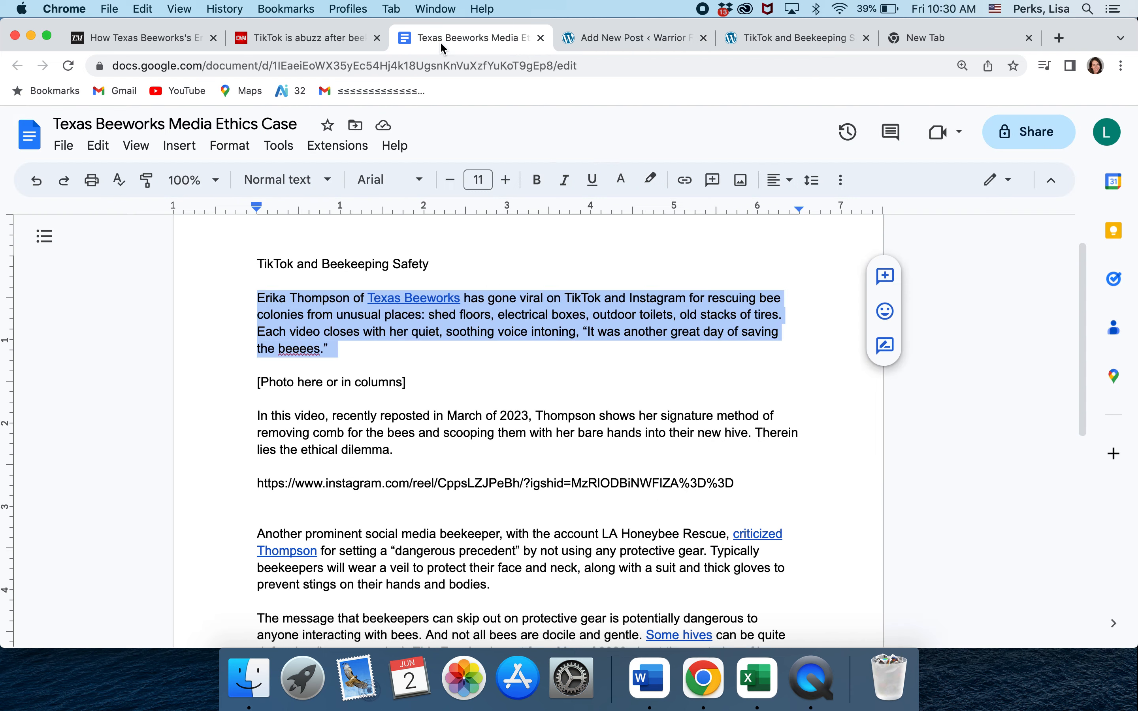
pyautogui.click(257, 414)
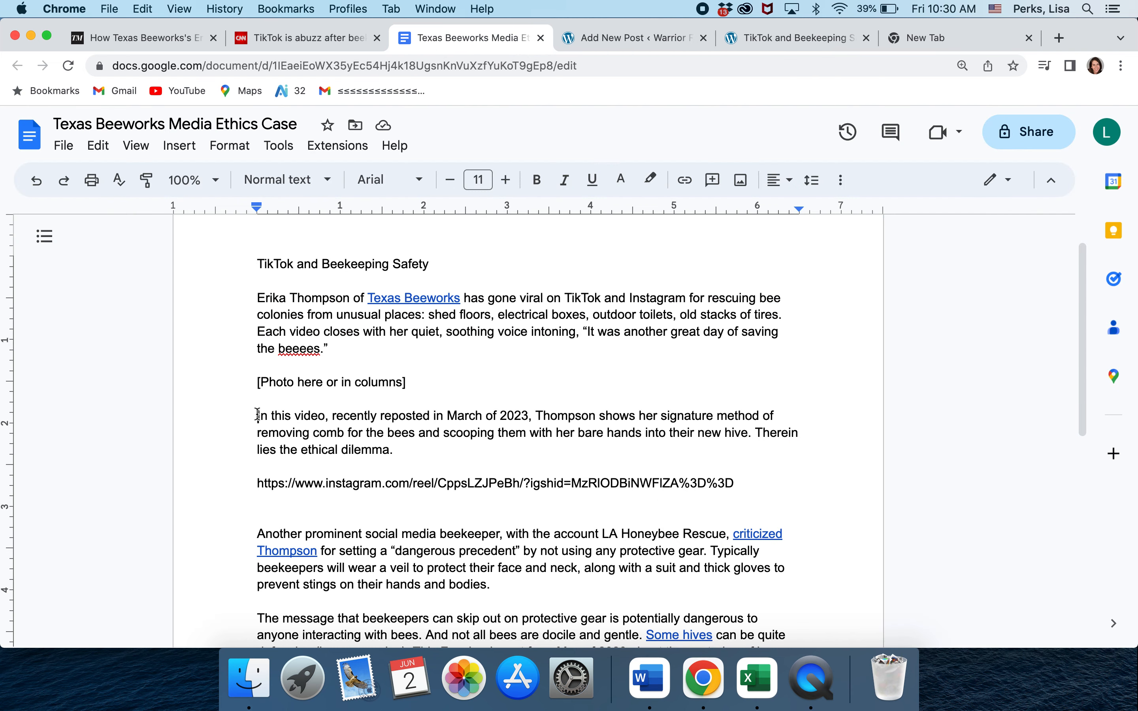
pyautogui.moveTo(257, 414); pyautogui.dragTo(419, 468)
pyautogui.press('super+c')
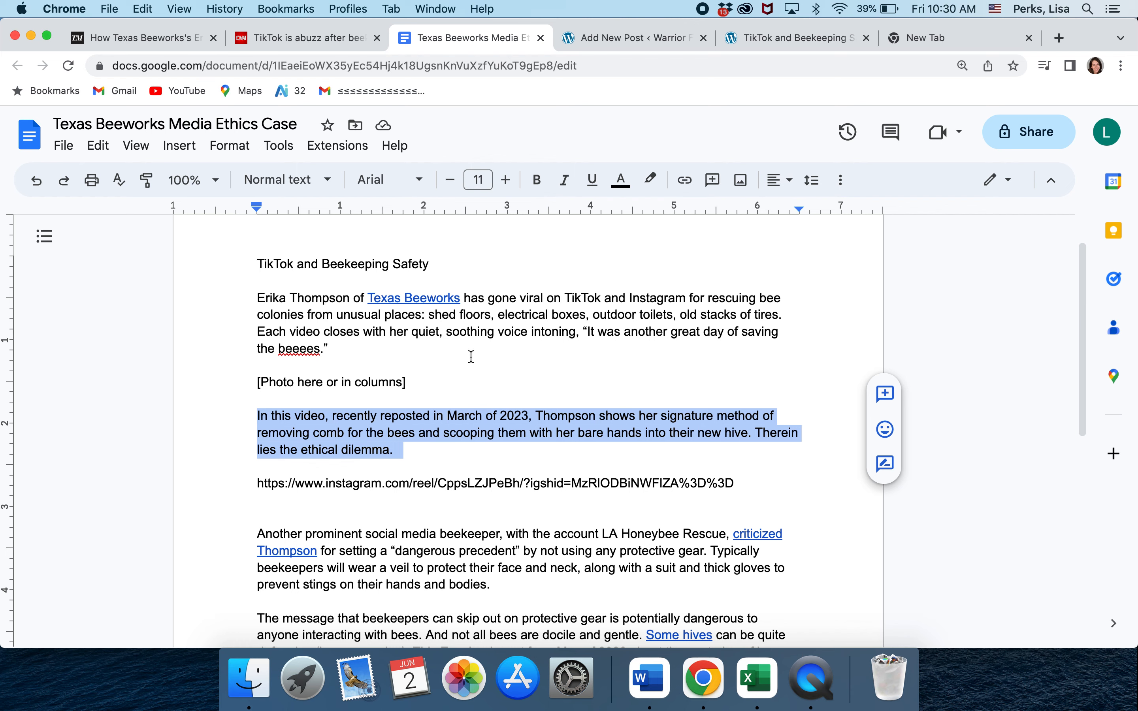
pyautogui.click(621, 40)
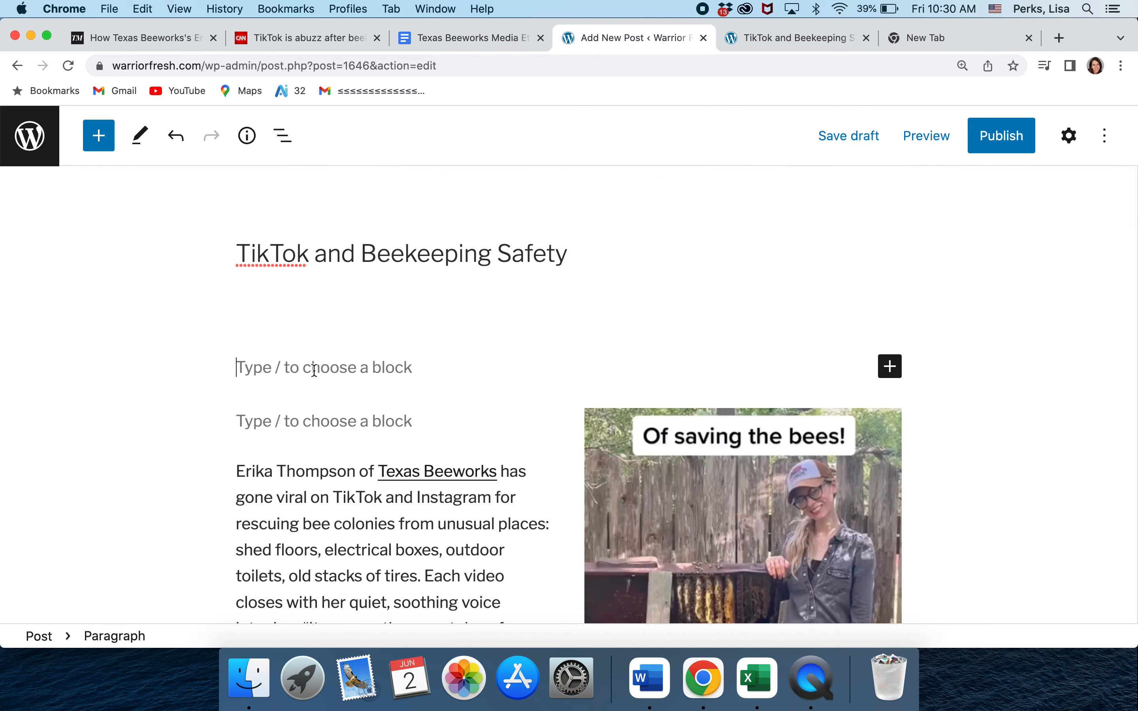
pyautogui.press('super+v')
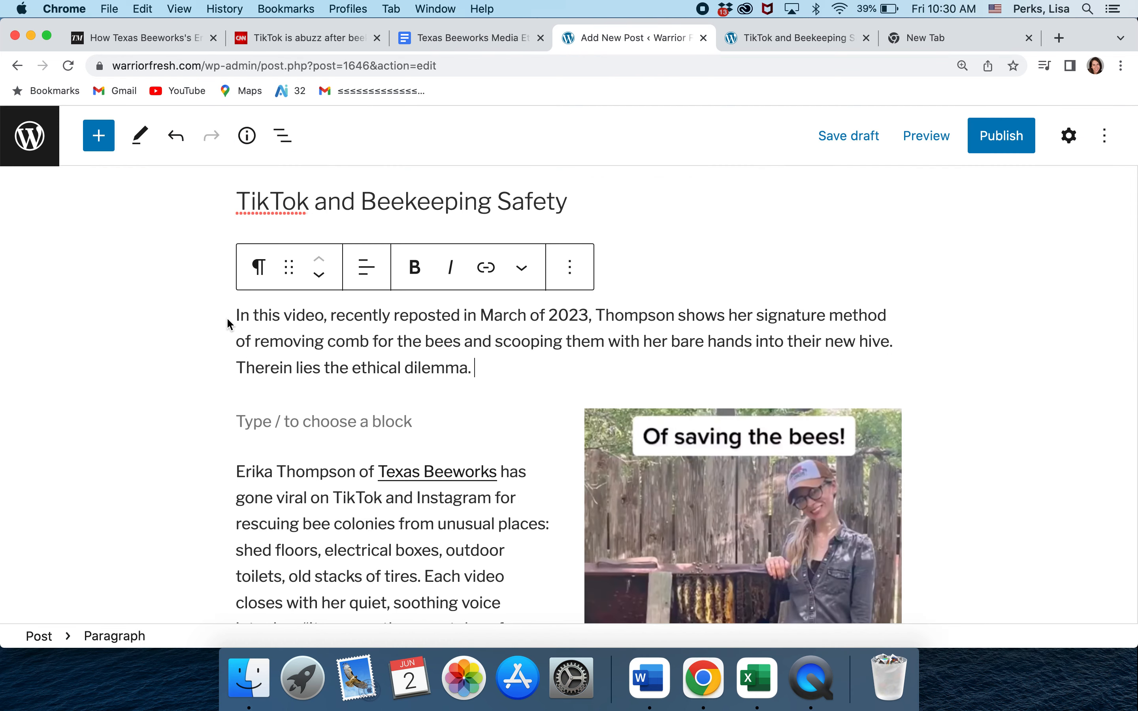
# Move the "In this video" paragraph below the columns and start a new empty paragraph after it
pyautogui.click(320, 278)
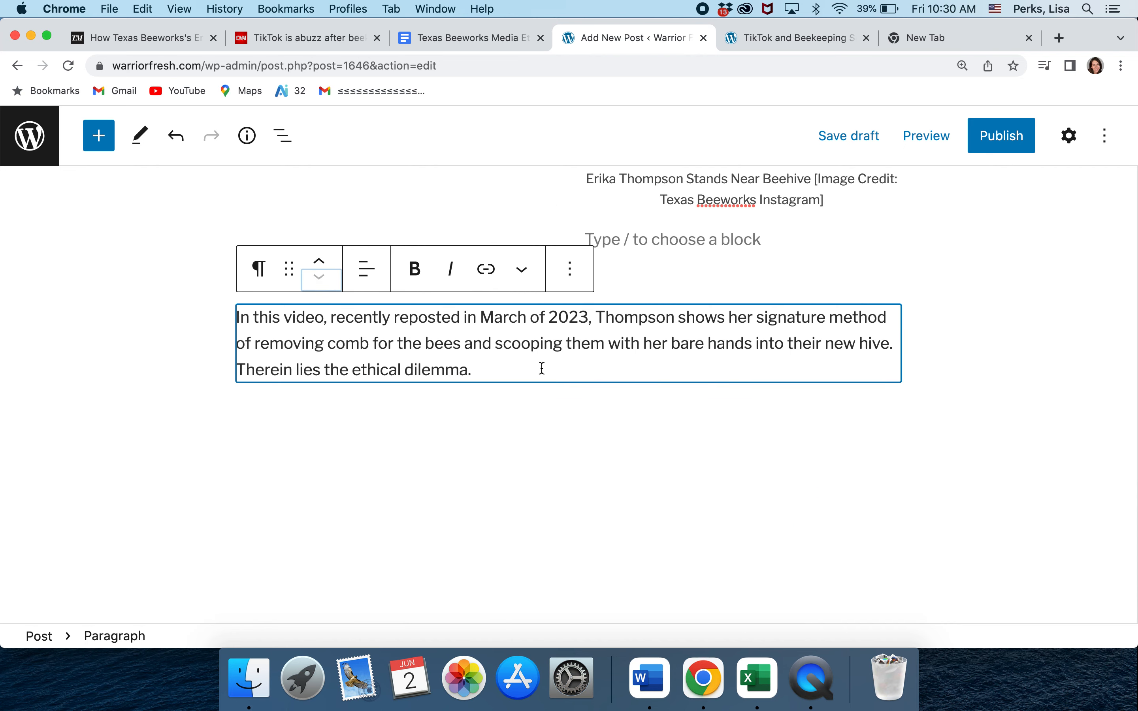
pyautogui.click(515, 375)
pyautogui.press('Return')
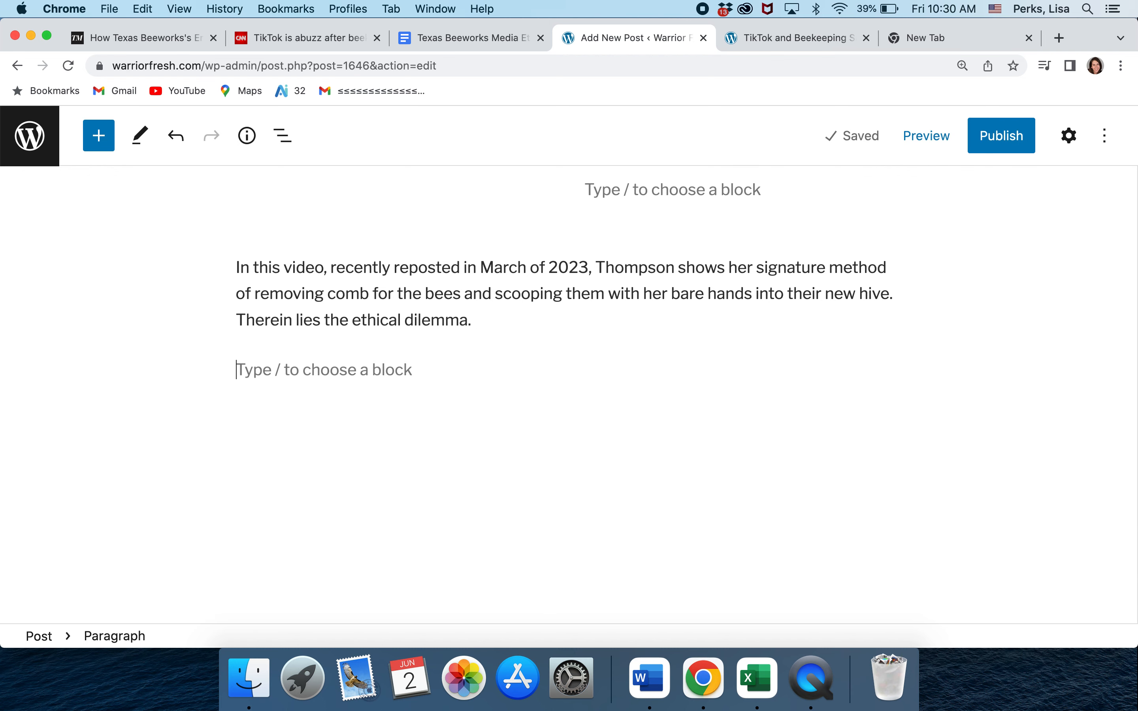
# Link the words "this video" in the WordPress paragraph to the Instagram reel URL copied from the Google Docs draft
pyautogui.click(770, 38)
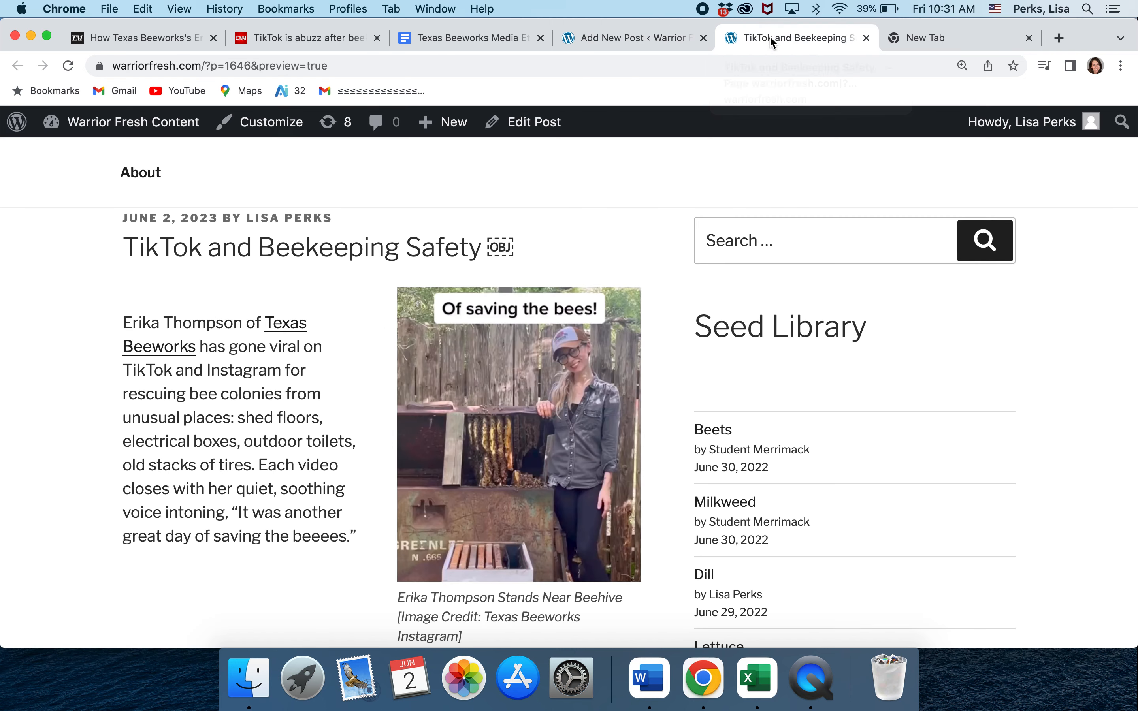
pyautogui.click(445, 46)
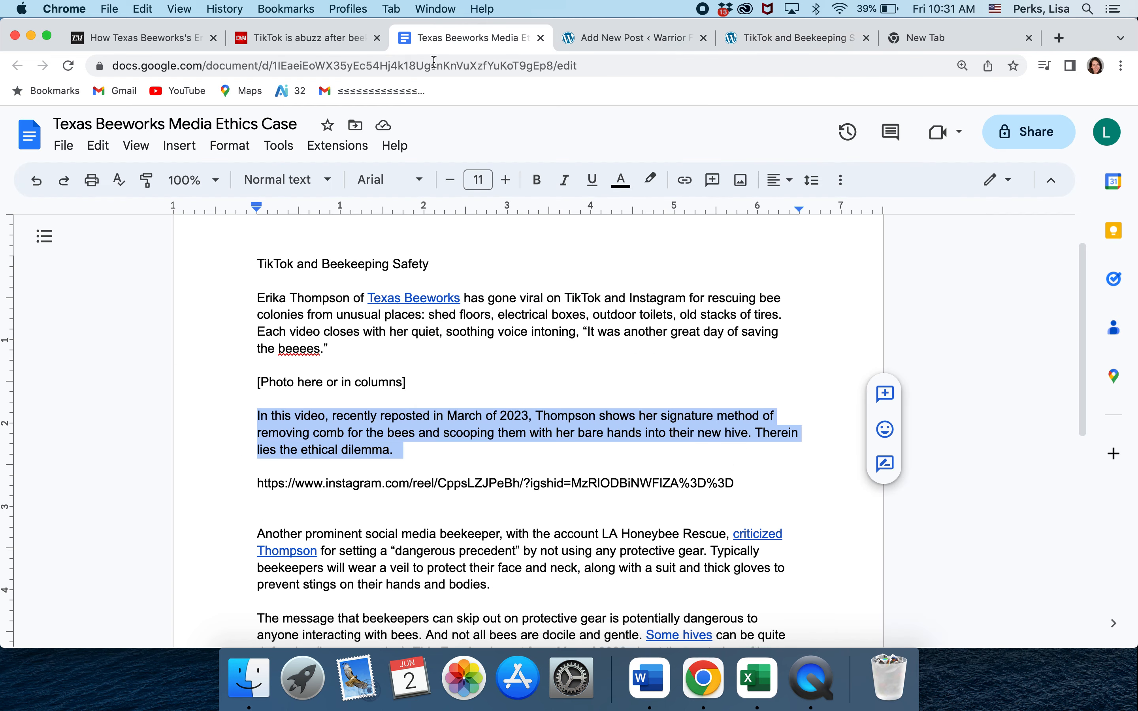
pyautogui.moveTo(734, 484); pyautogui.dragTo(249, 479)
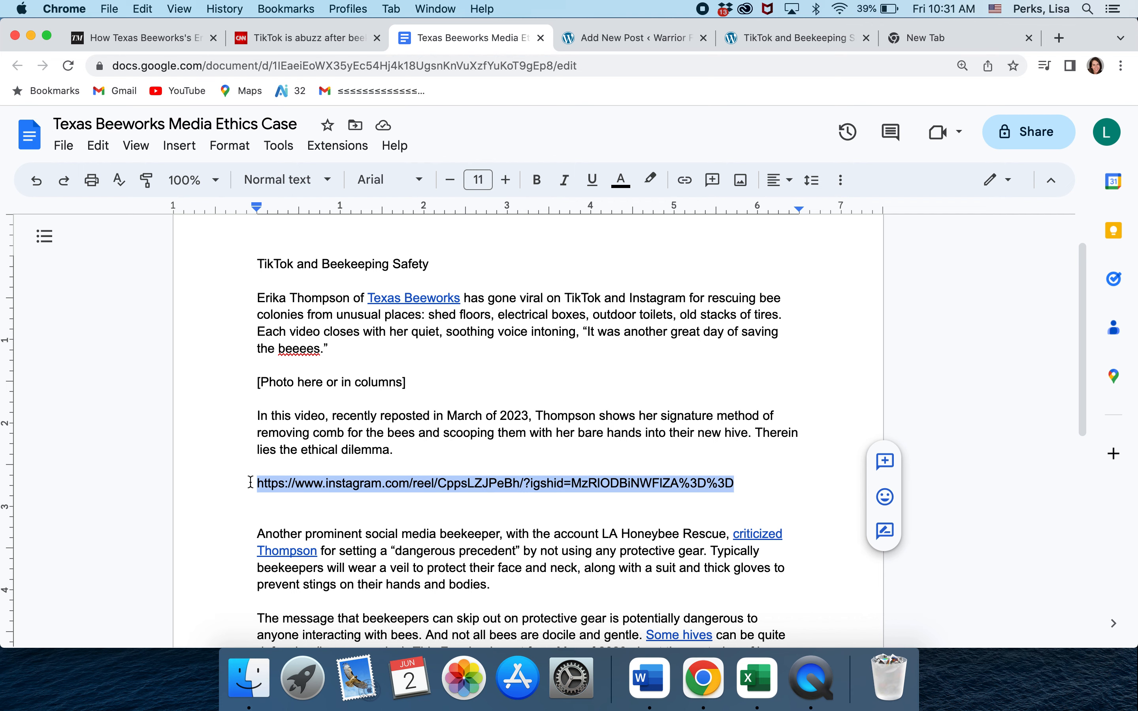
pyautogui.press('super+c')
pyautogui.click(613, 47)
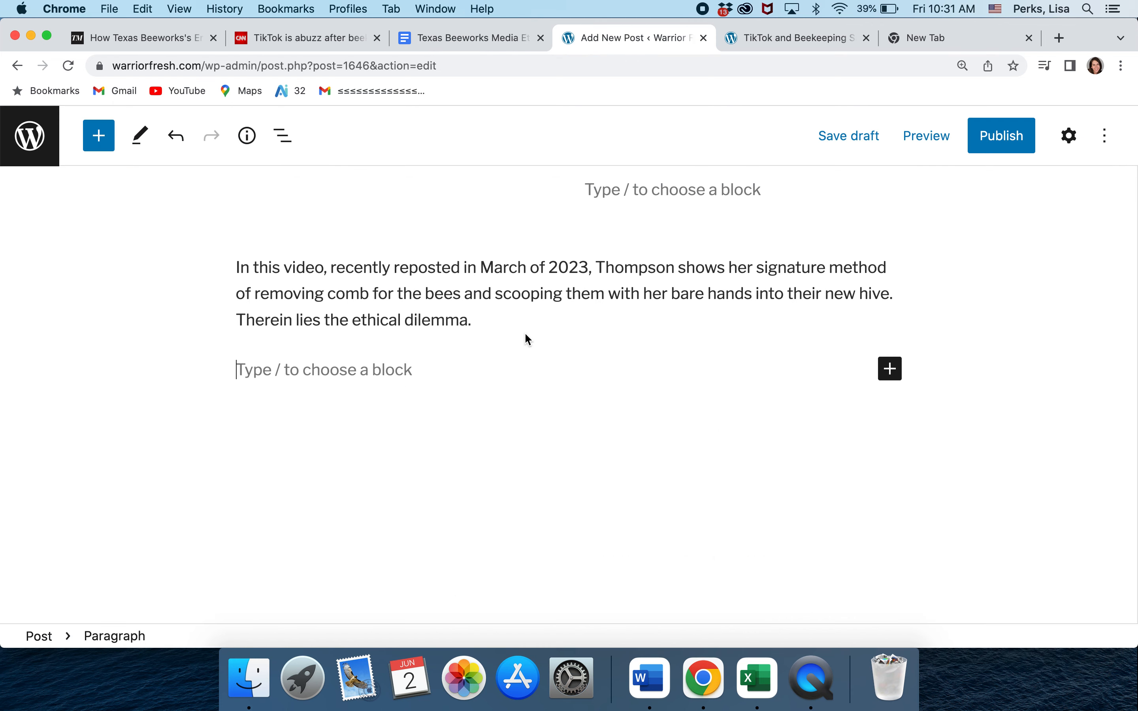
pyautogui.click(485, 321)
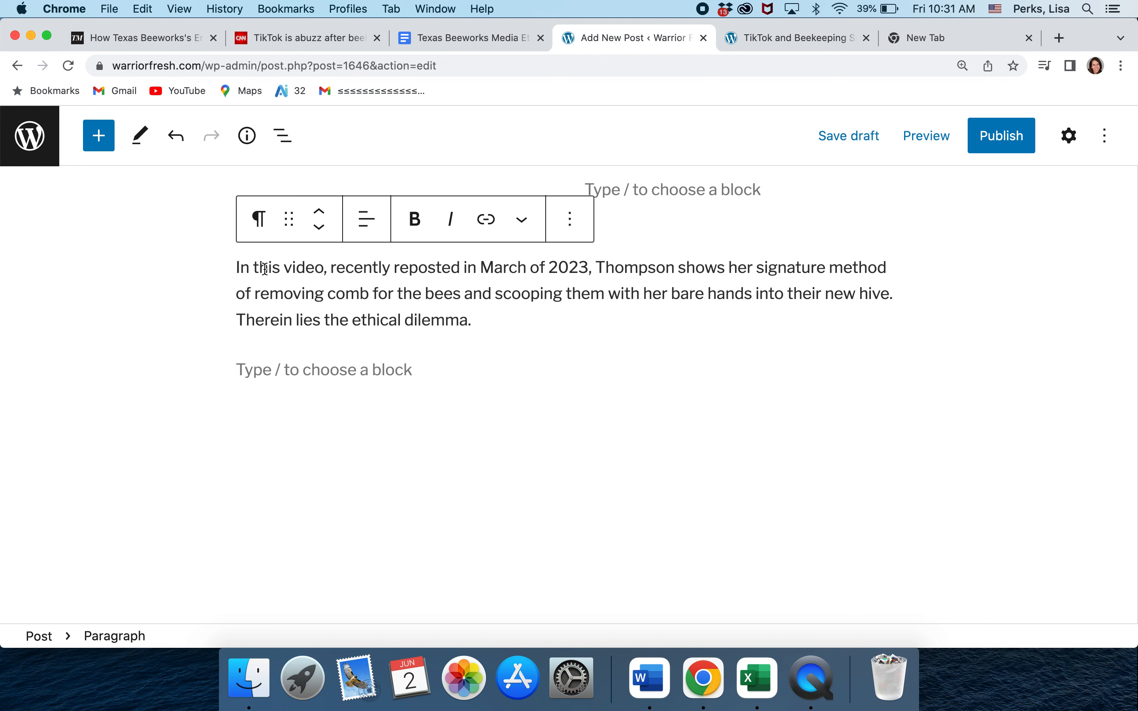
pyautogui.moveTo(253, 266); pyautogui.dragTo(322, 267)
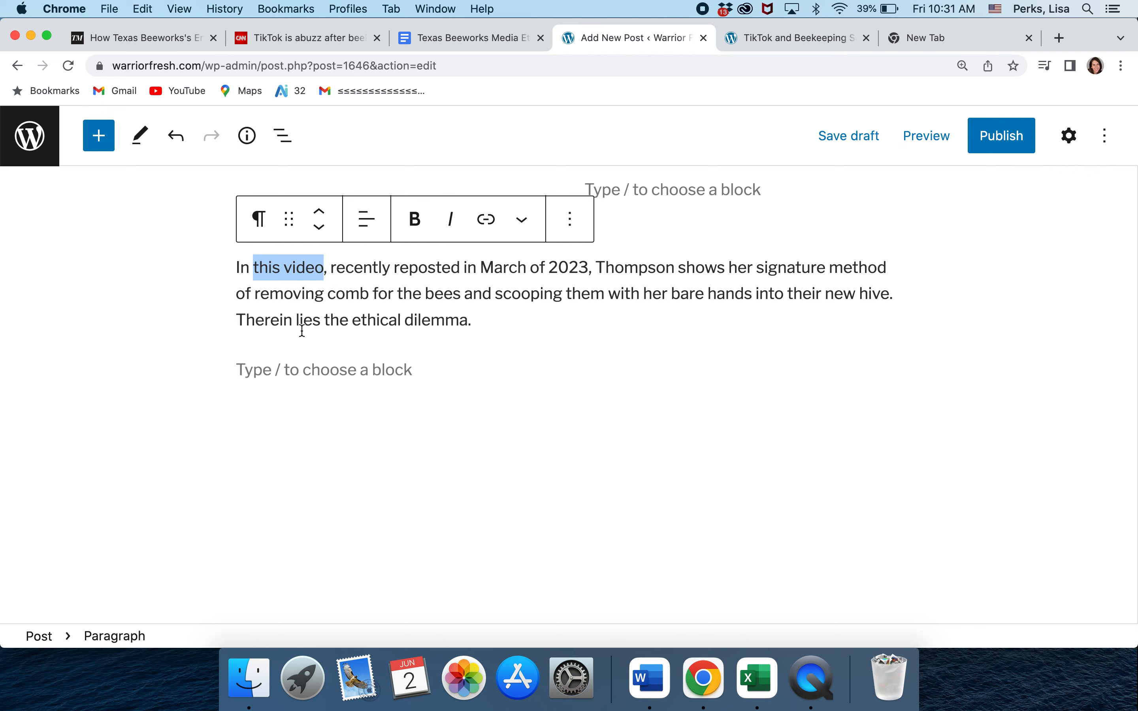
pyautogui.press('super+k')
pyautogui.press('super+v')
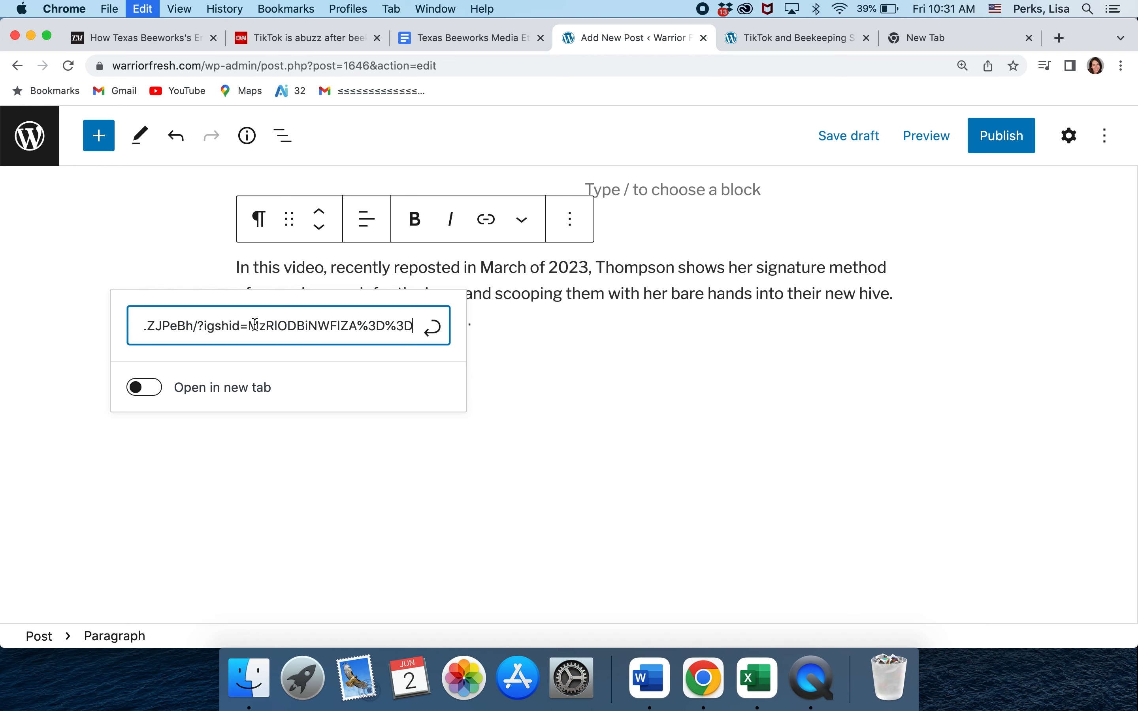
pyautogui.click(436, 326)
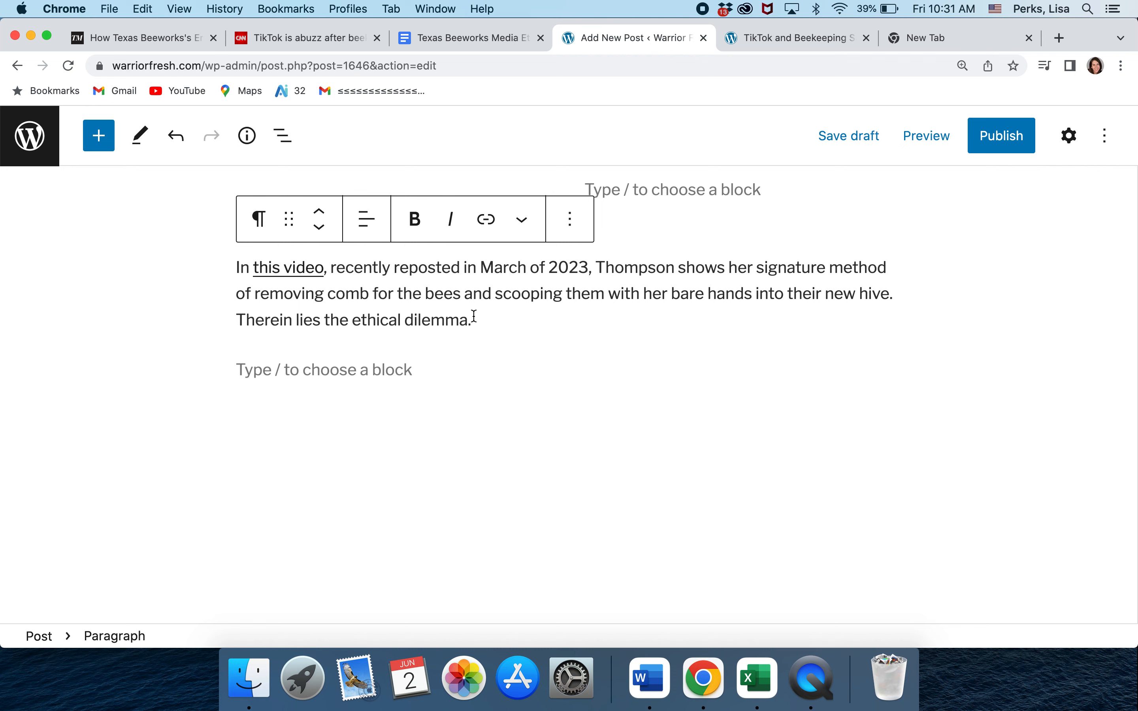
# Edit the "this video" link so that it opens in a new tab
pyautogui.scroll(2, 397, 327)
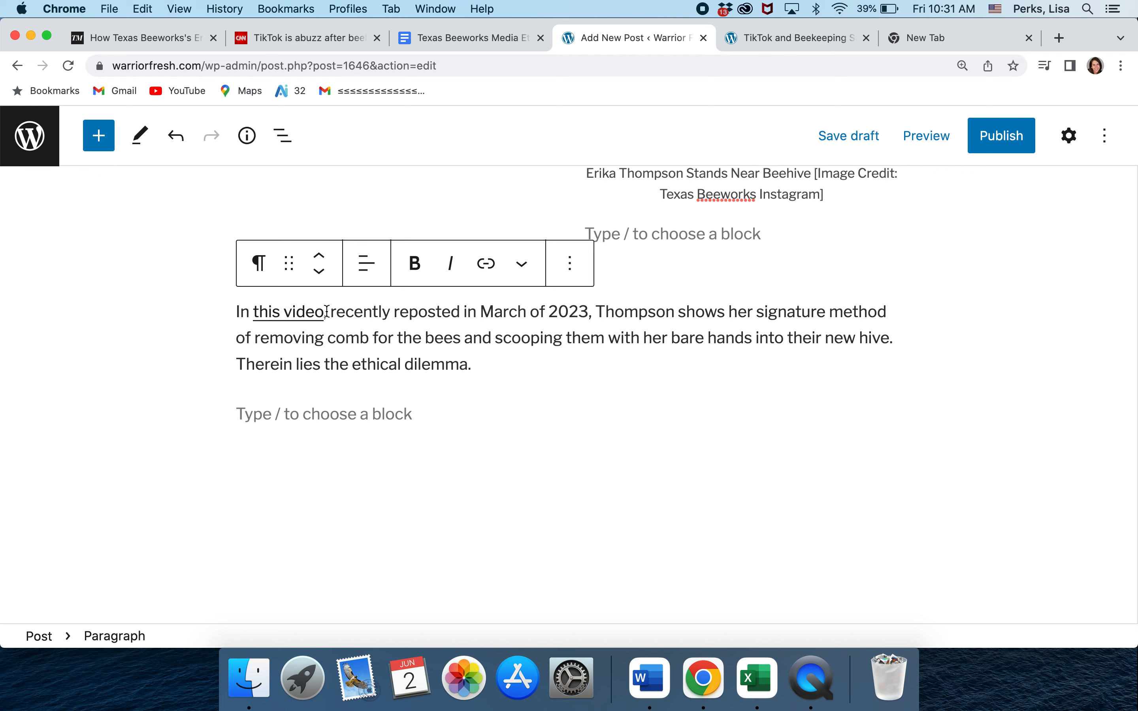
pyautogui.rightClick(302, 313)
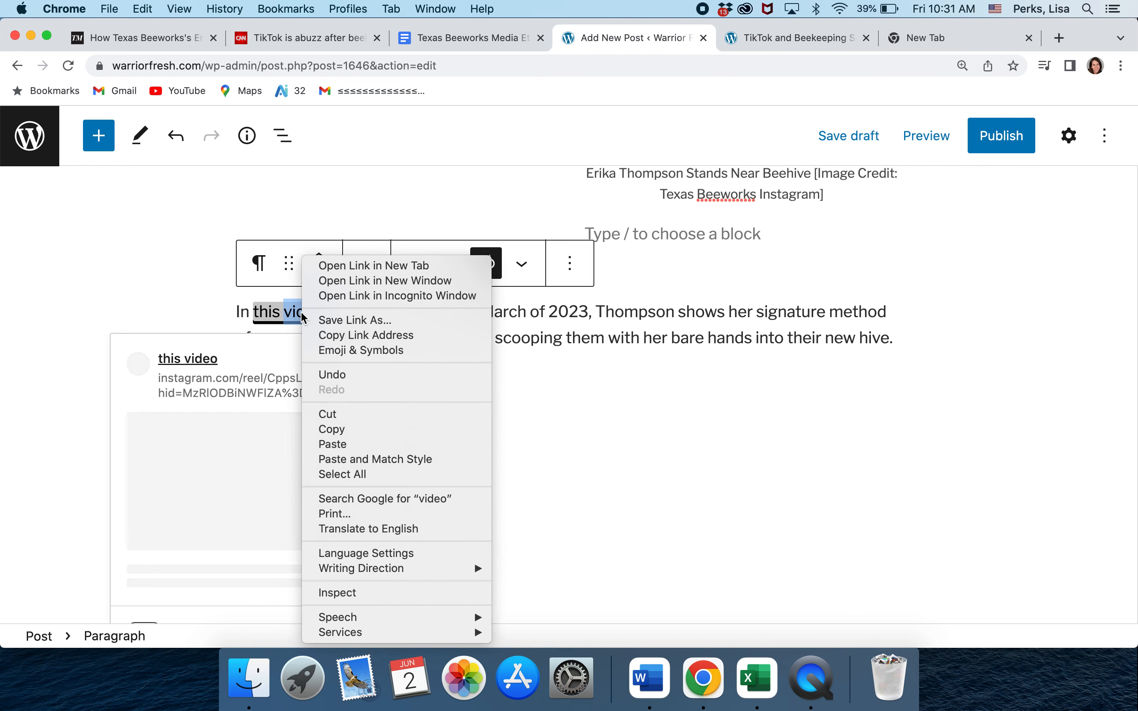
pyautogui.press('Escape')
pyautogui.click(396, 366)
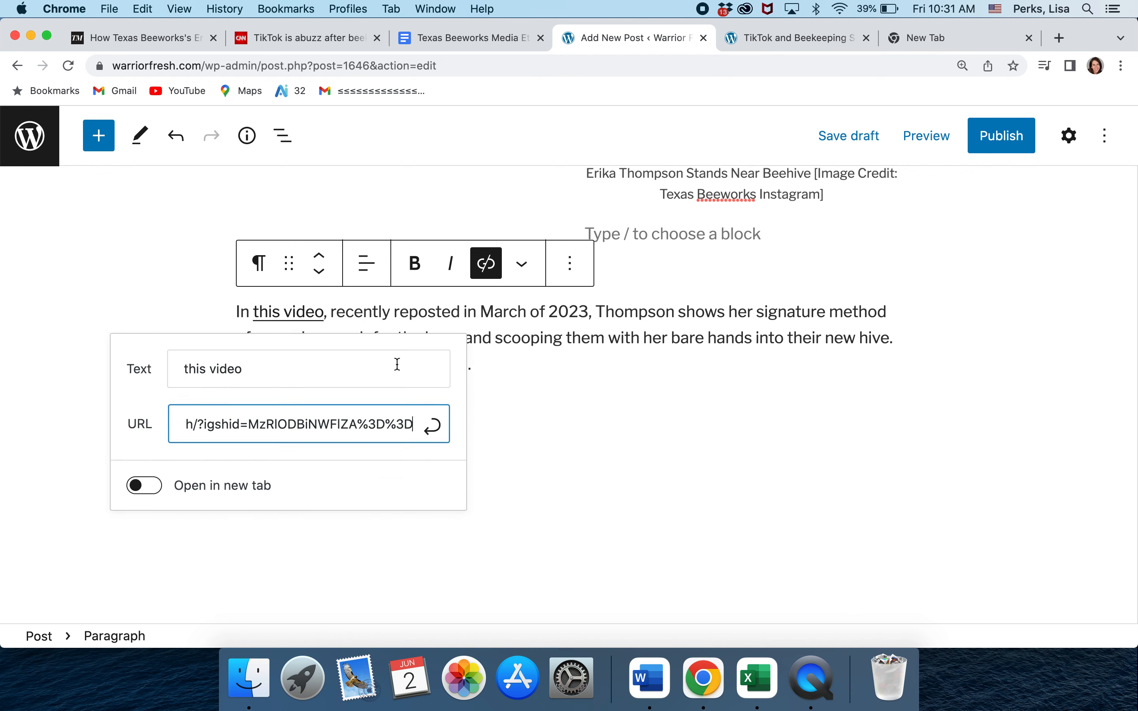
pyautogui.click(152, 544)
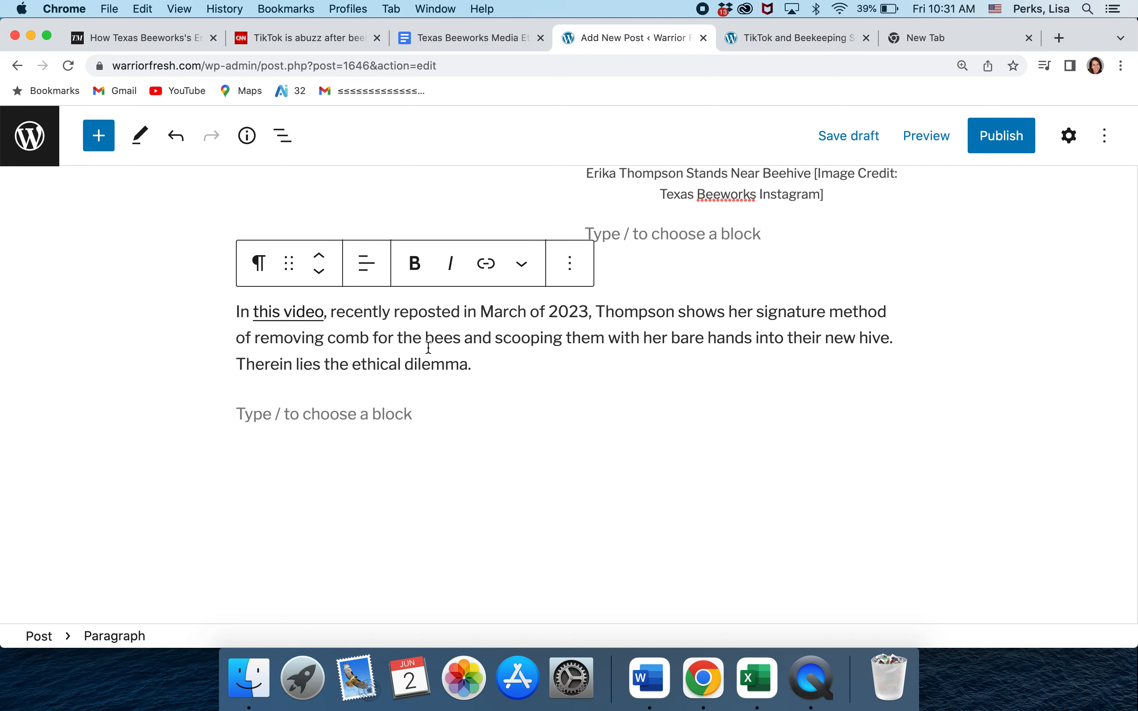
pyautogui.scroll(10, 429, 347)
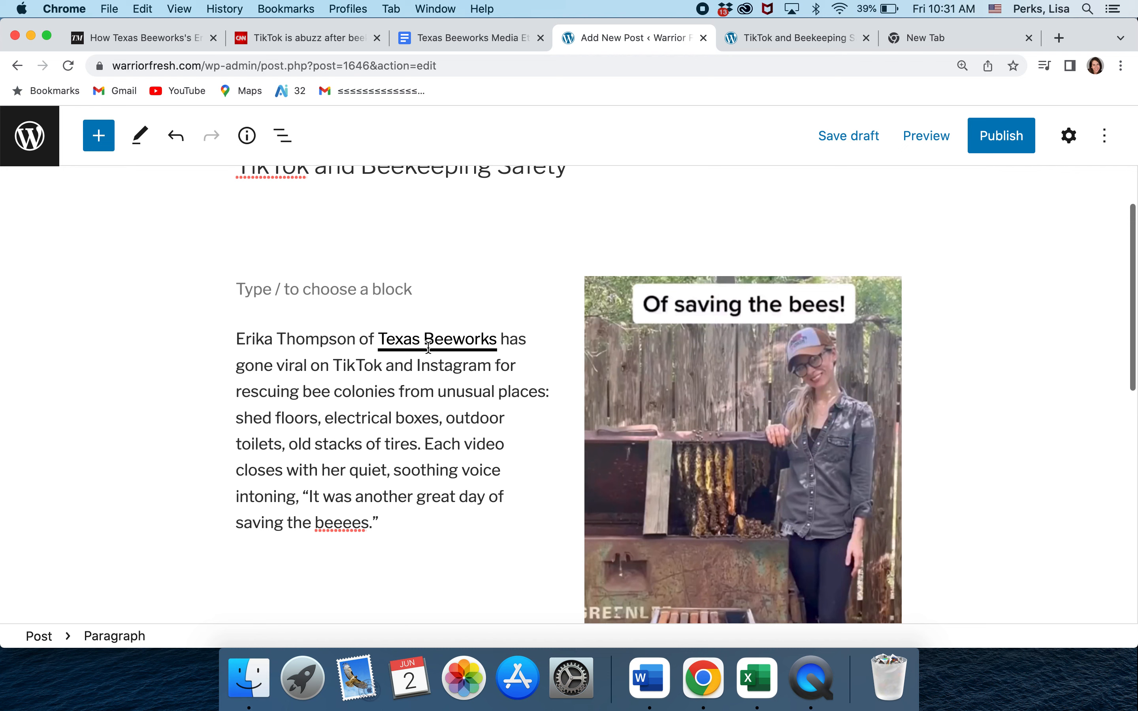
pyautogui.scroll(-8, 427, 348)
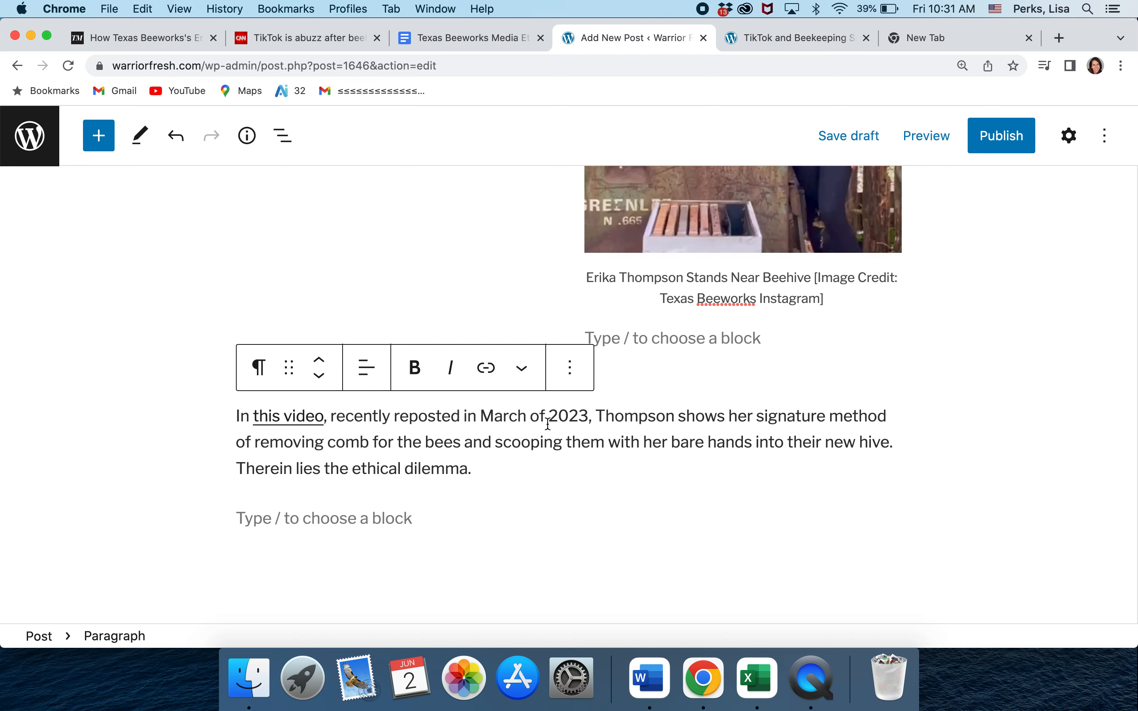
pyautogui.scroll(6, 548, 423)
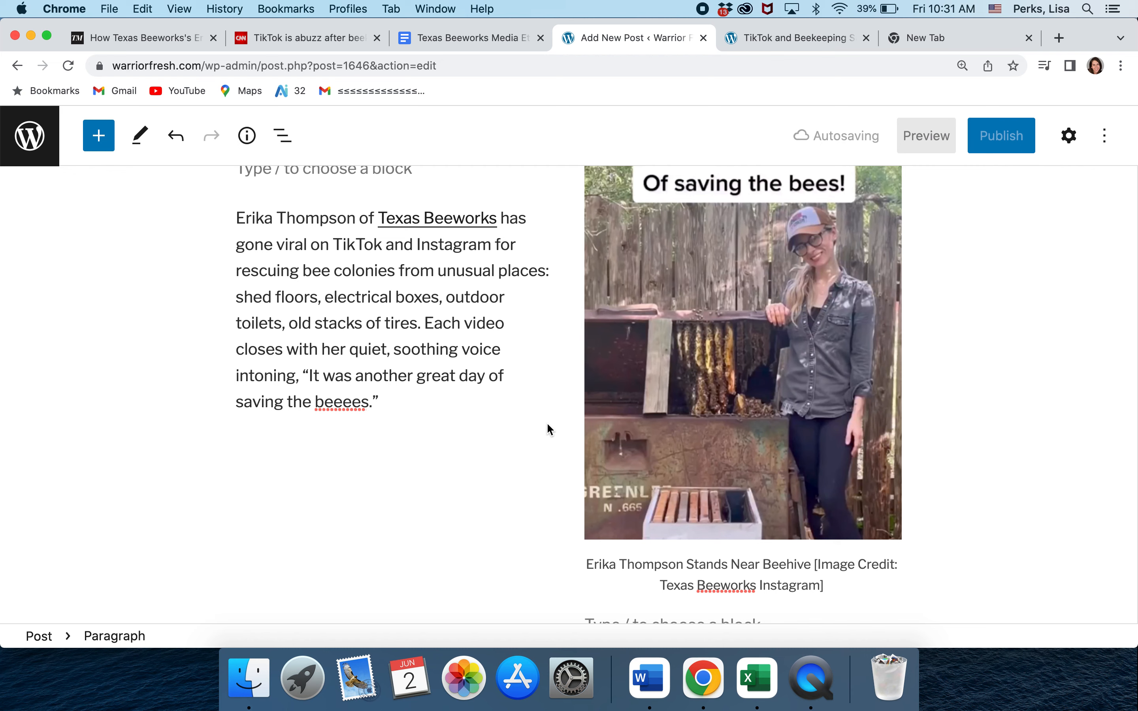
pyautogui.click(547, 423)
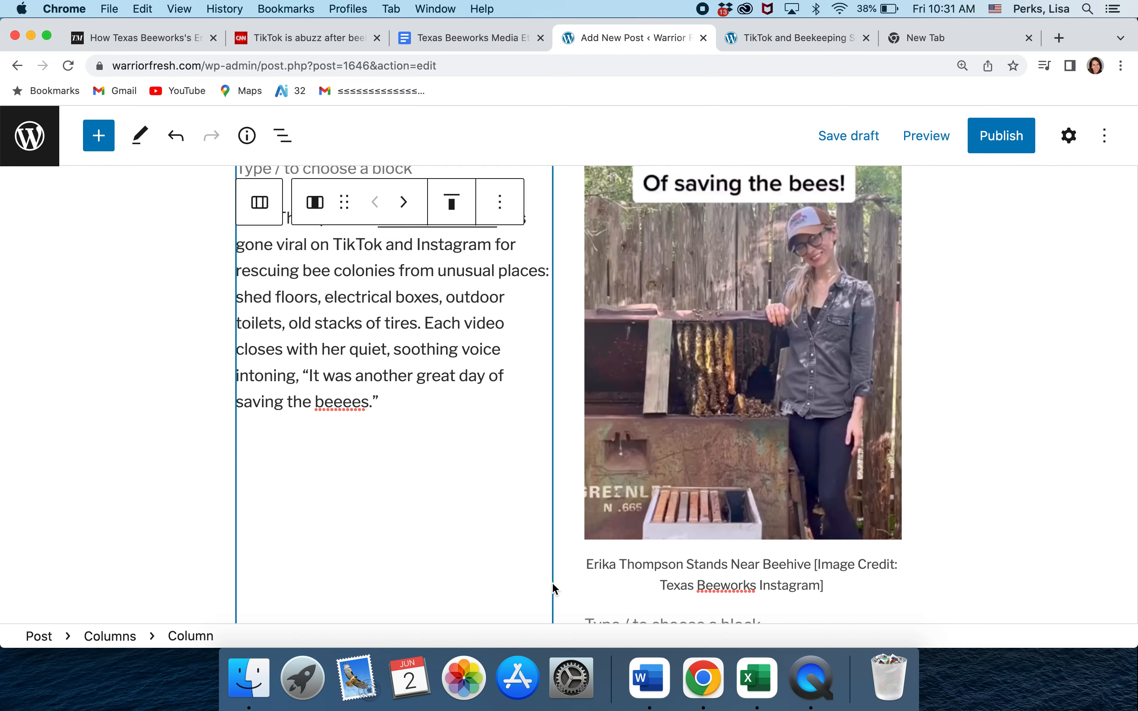
# Insert "on the Texas Beeworks Instagram" after "recently reposted" in the paragraph below the columns
pyautogui.scroll(-5, 568, 599)
pyautogui.click(569, 600)
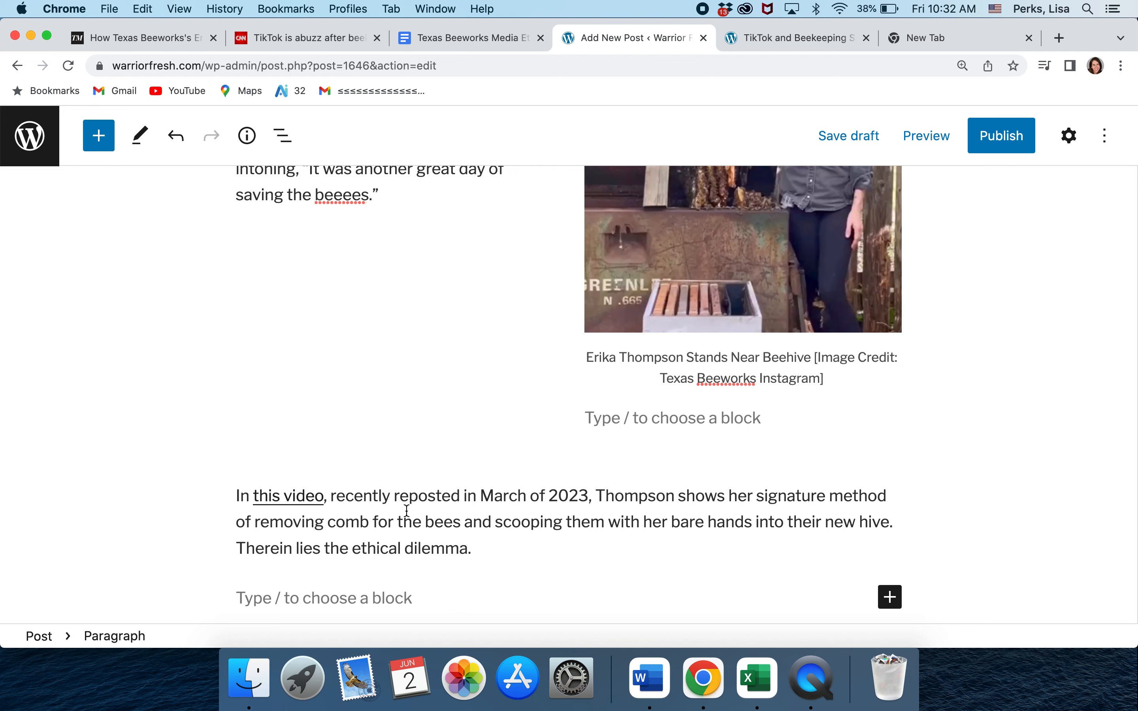
pyautogui.click(466, 495)
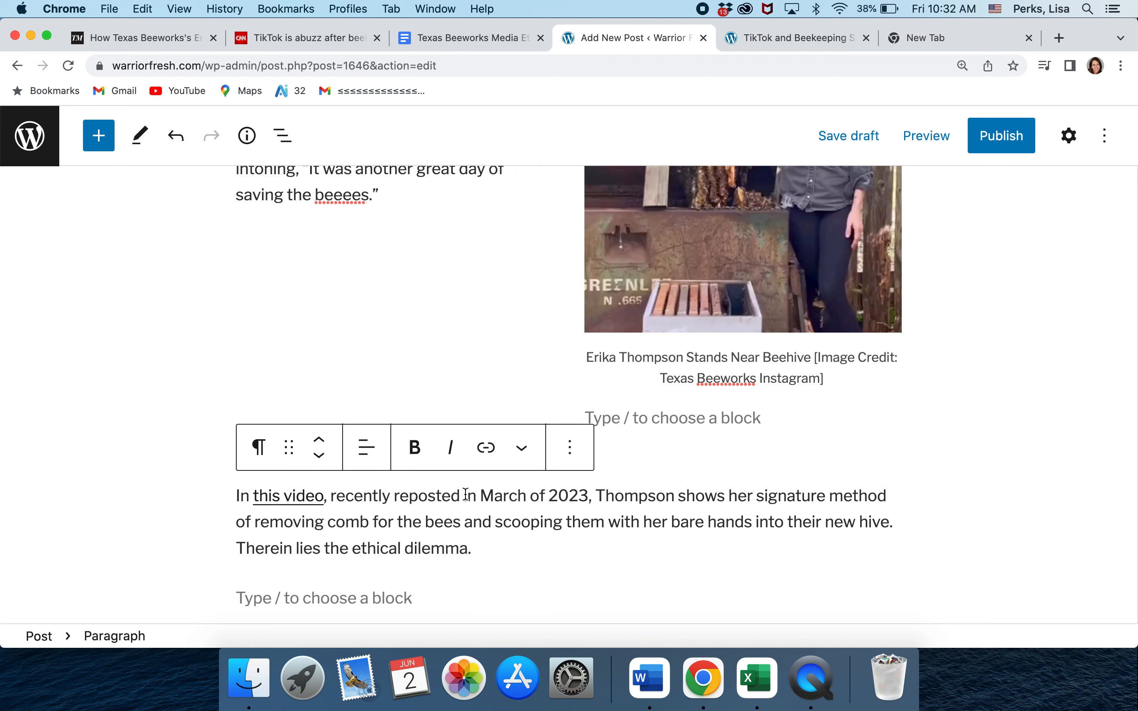
pyautogui.write('on the Texas ')
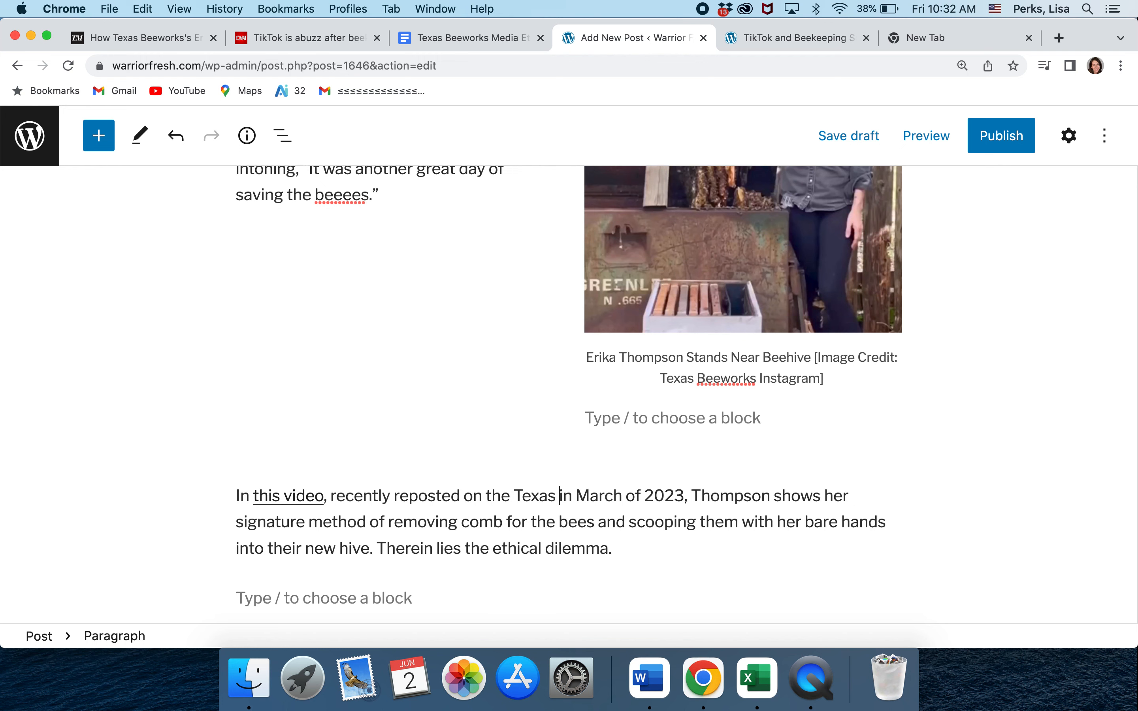
pyautogui.write('Beeworks Insta')
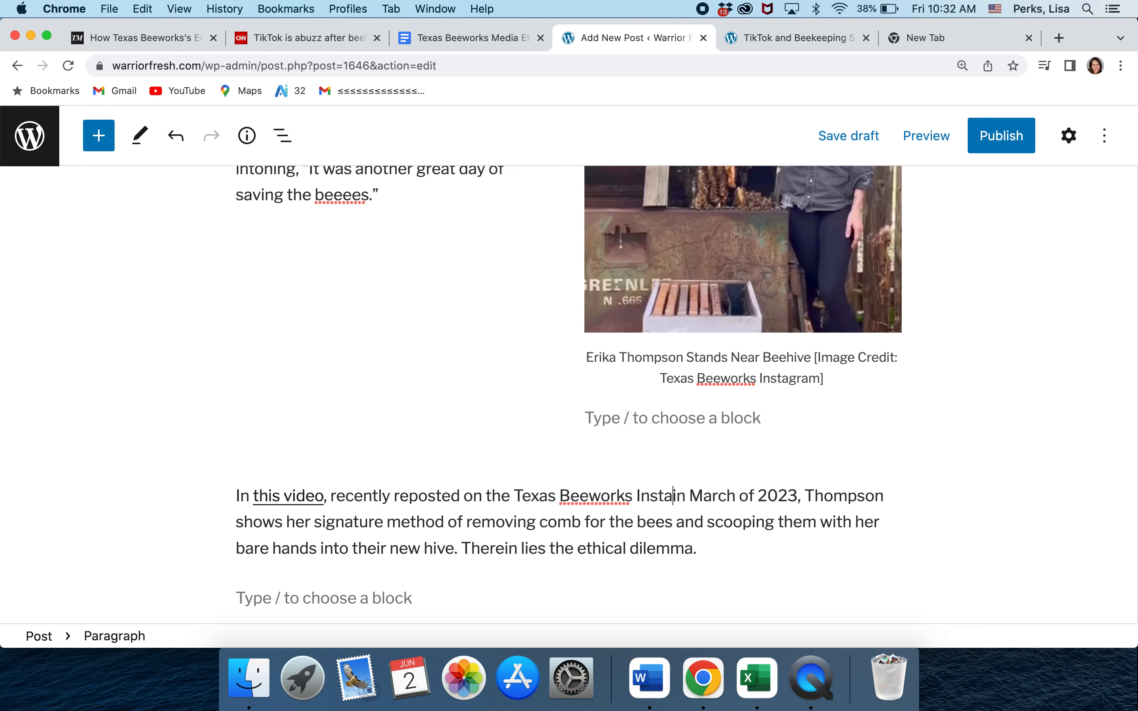
pyautogui.write('gram')
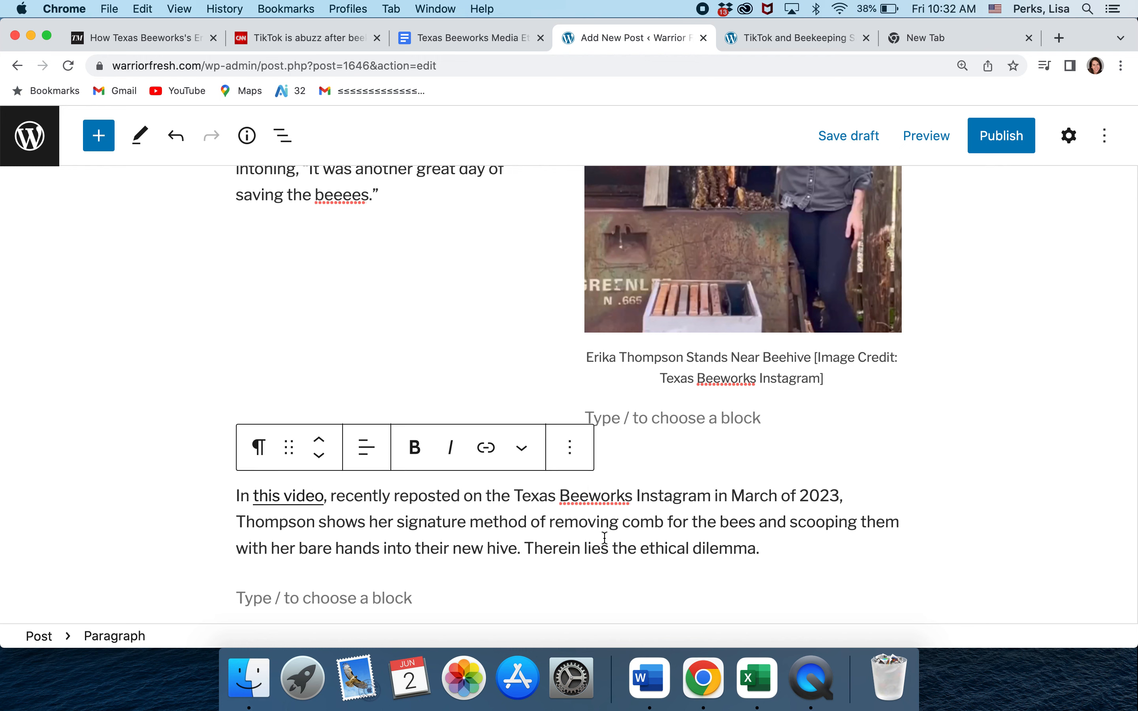
# Copy the two paragraphs from "Another prominent social media beekeeper" to "beekeeping experience" from the Google Docs draft into a new block below the "this video" paragraph
pyautogui.click(807, 547)
pyautogui.press('Return')
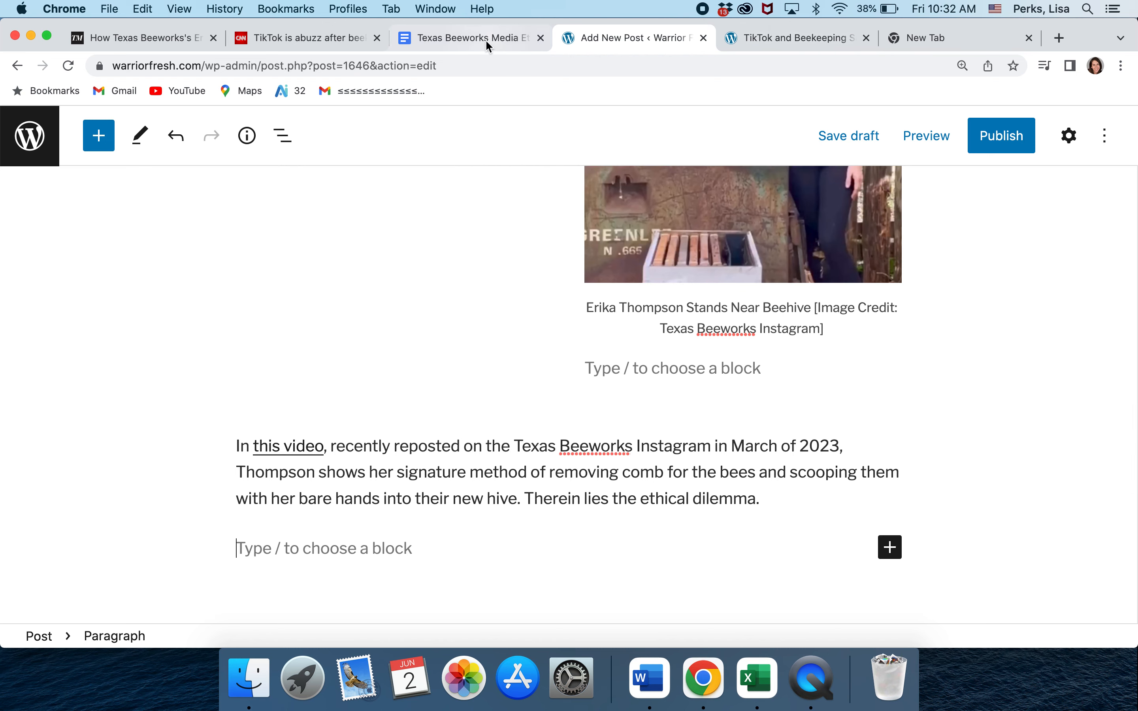
pyautogui.click(461, 36)
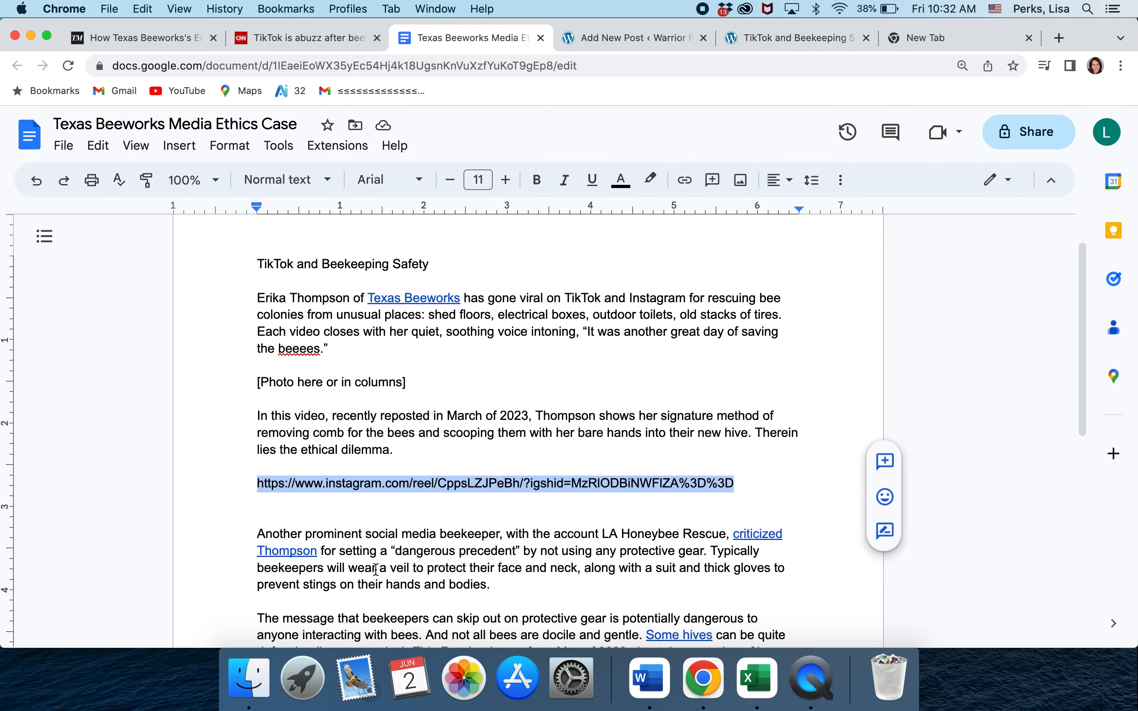
pyautogui.scroll(-3, 376, 569)
pyautogui.scroll(-2, 377, 569)
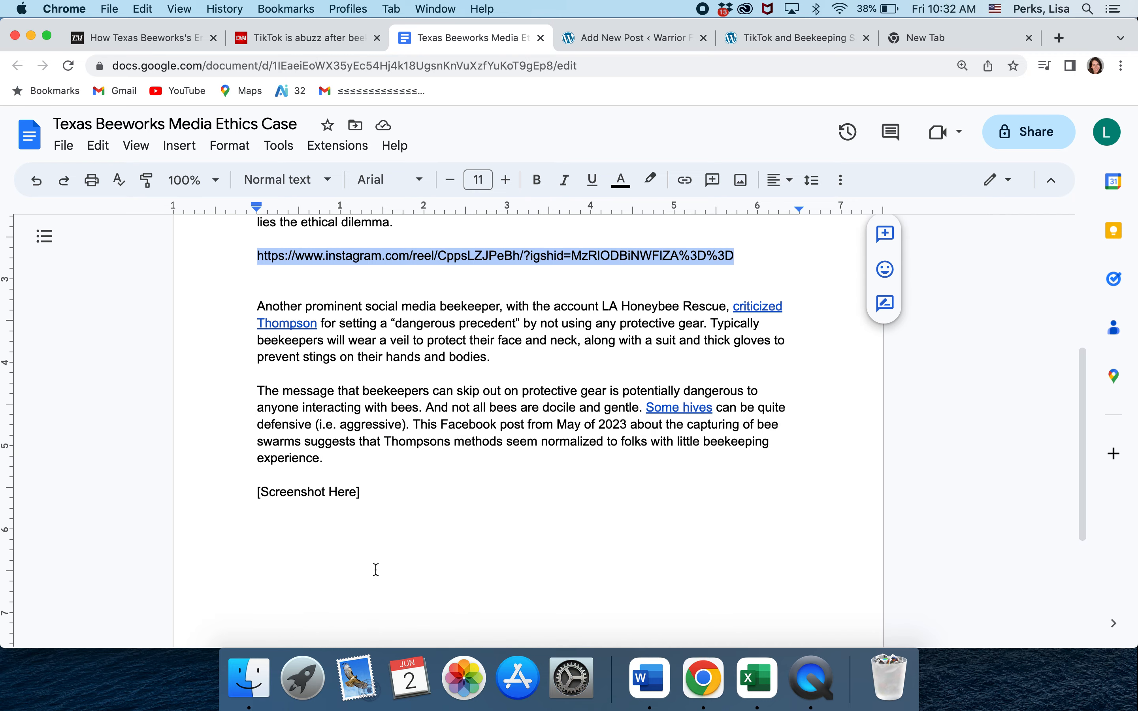
pyautogui.click(256, 305)
pyautogui.moveTo(256, 306); pyautogui.dragTo(425, 457)
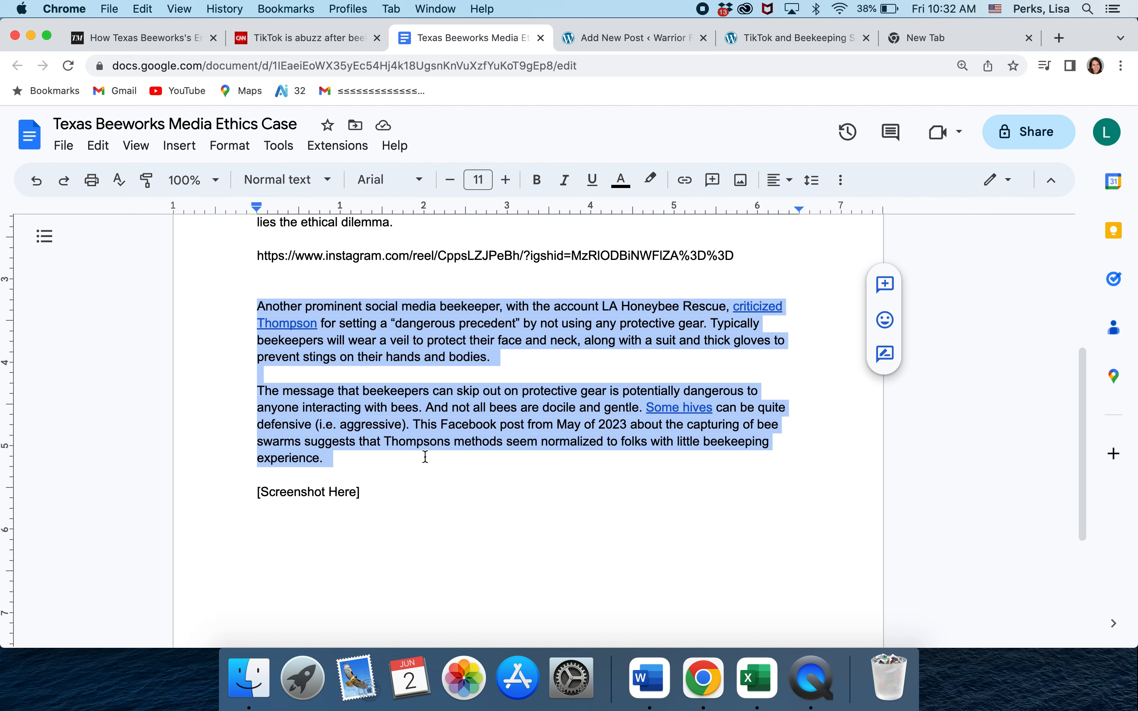
pyautogui.click(640, 40)
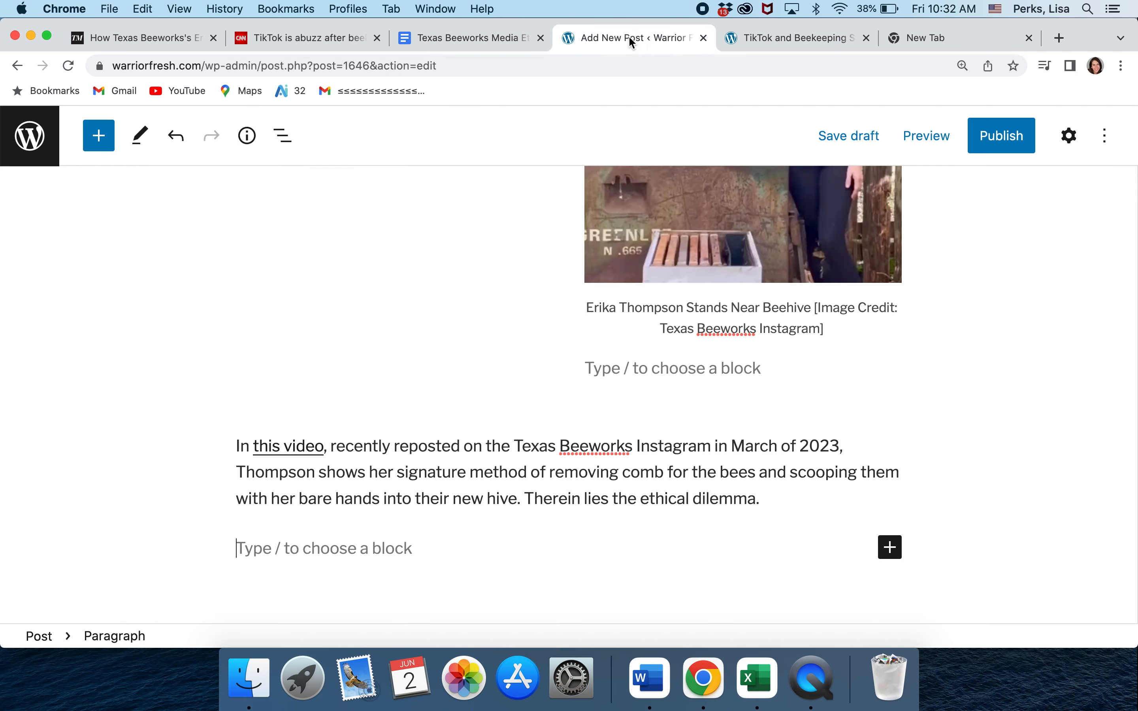
pyautogui.press('super+v')
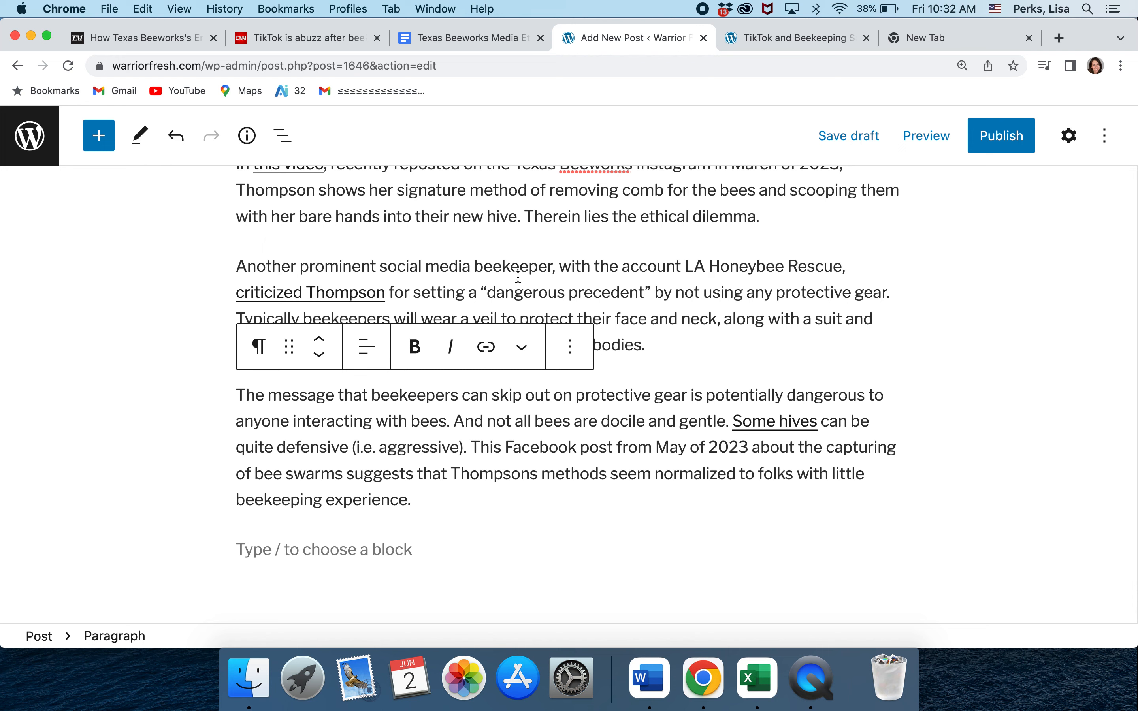
# Set the CNN article link in the LA Honeybee Rescue paragraph to open in a new tab
pyautogui.click(473, 266)
pyautogui.click(341, 297)
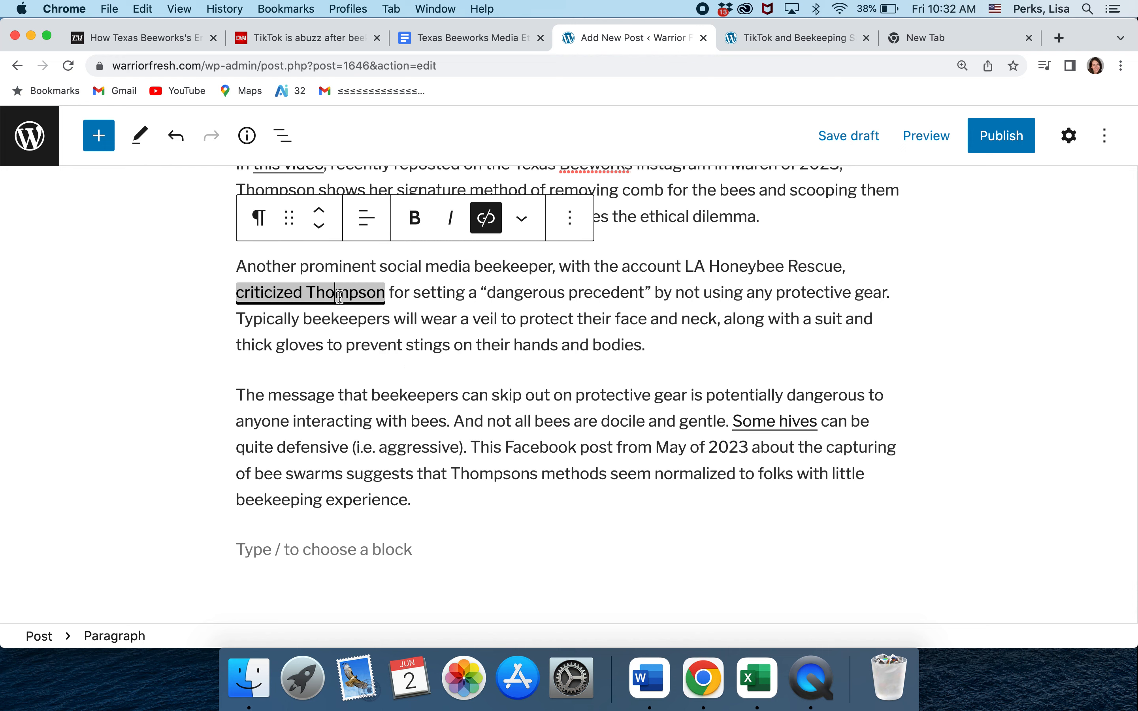
pyautogui.click(417, 351)
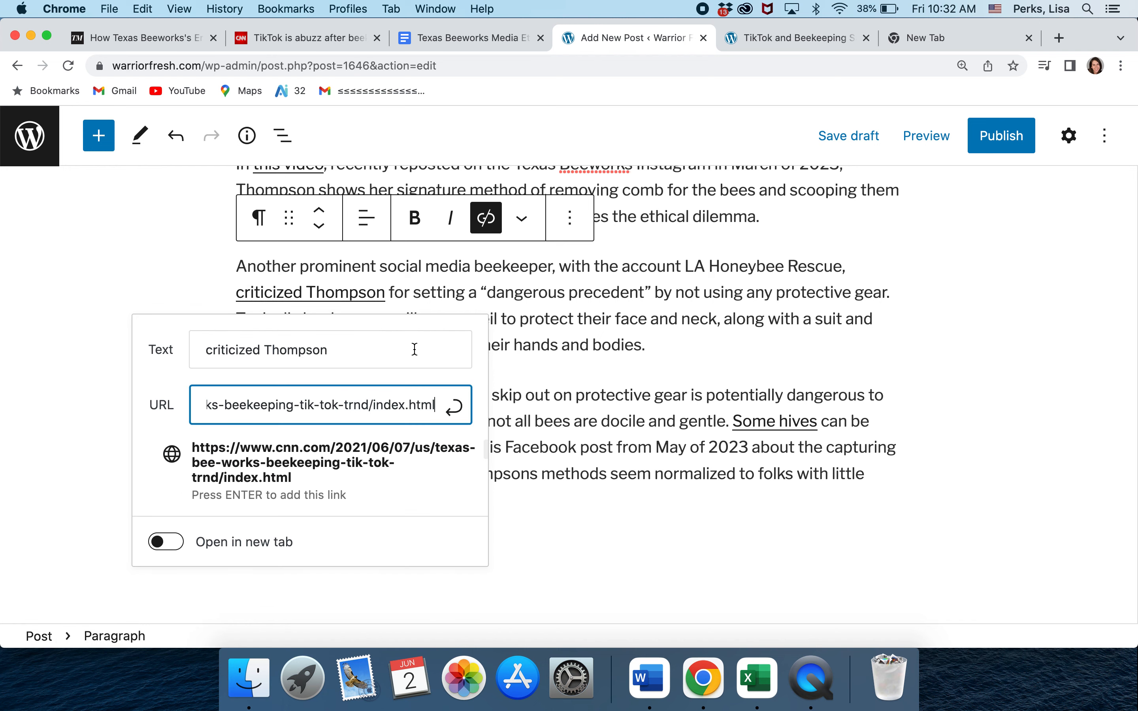
pyautogui.click(173, 546)
pyautogui.click(588, 373)
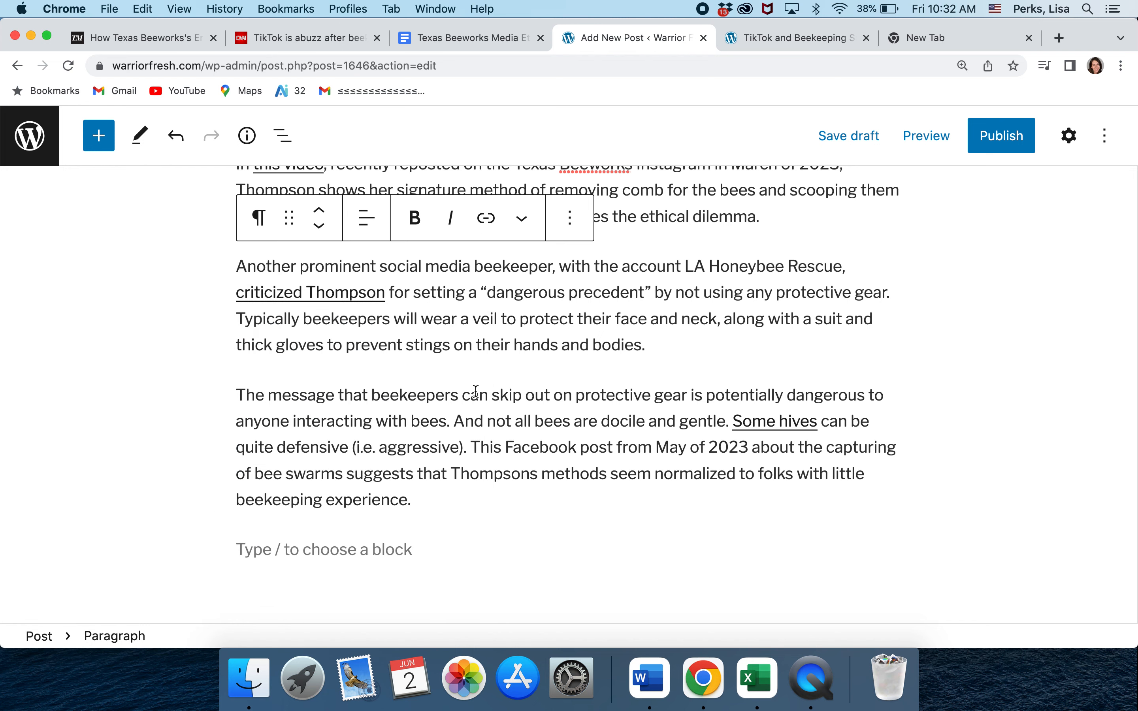
# Open the "Some hives" link for editing to check its URL and new-tab option
pyautogui.click(772, 420)
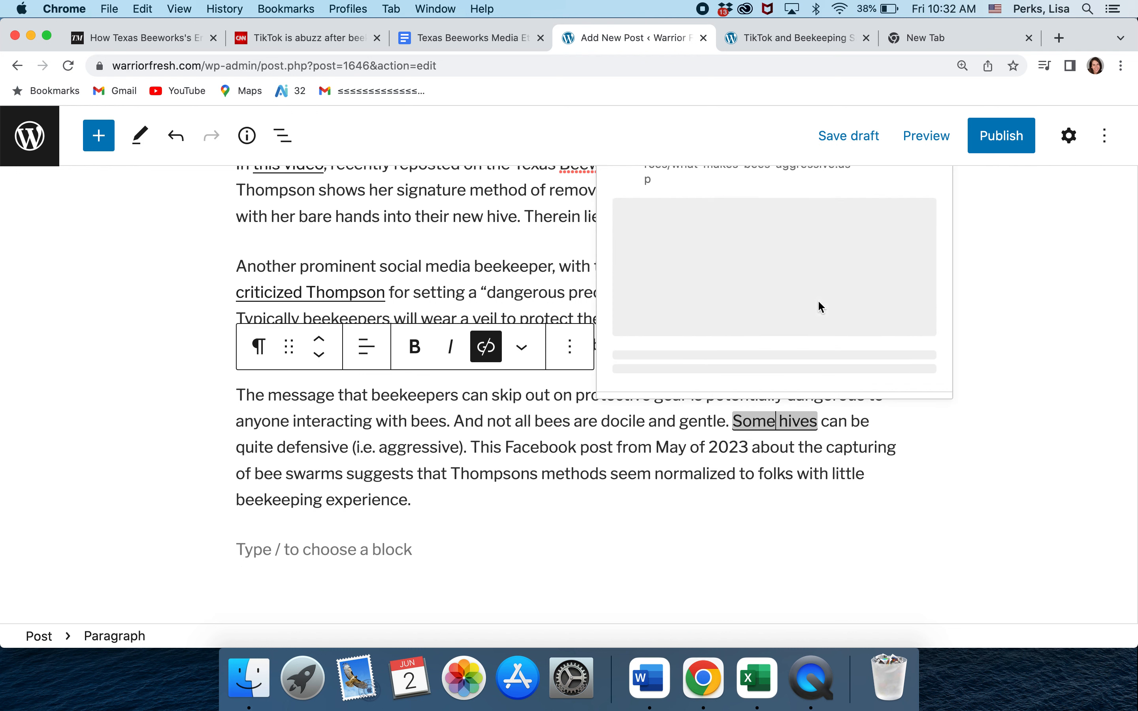
pyautogui.click(884, 477)
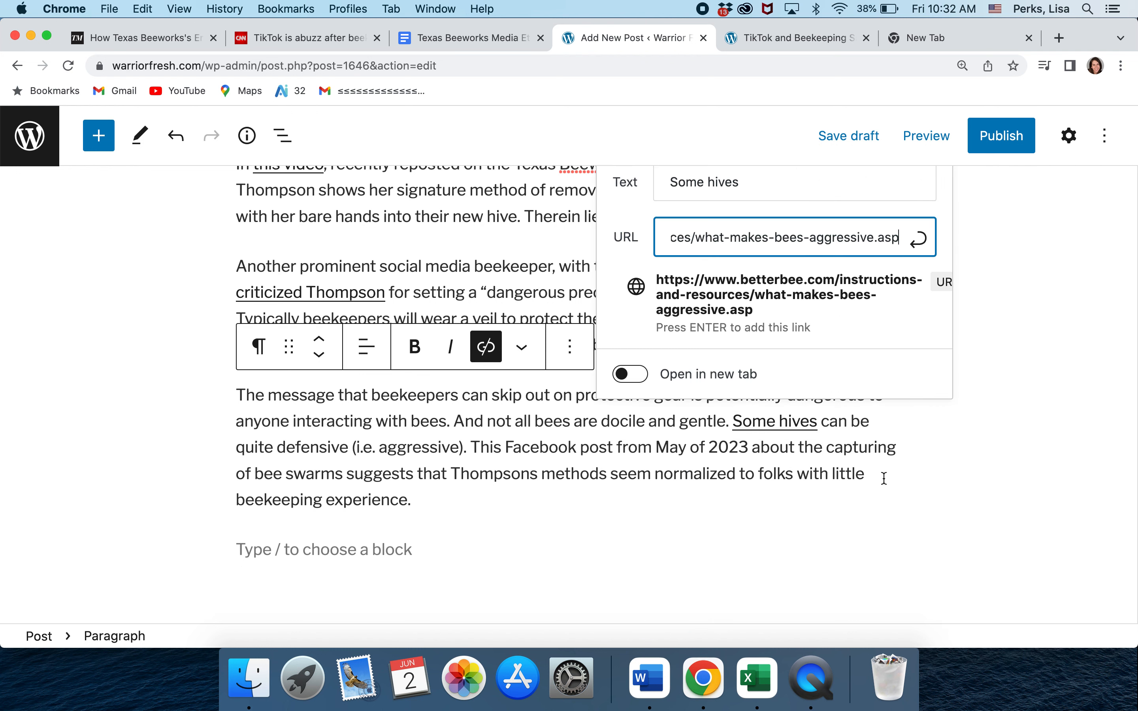
pyautogui.click(497, 420)
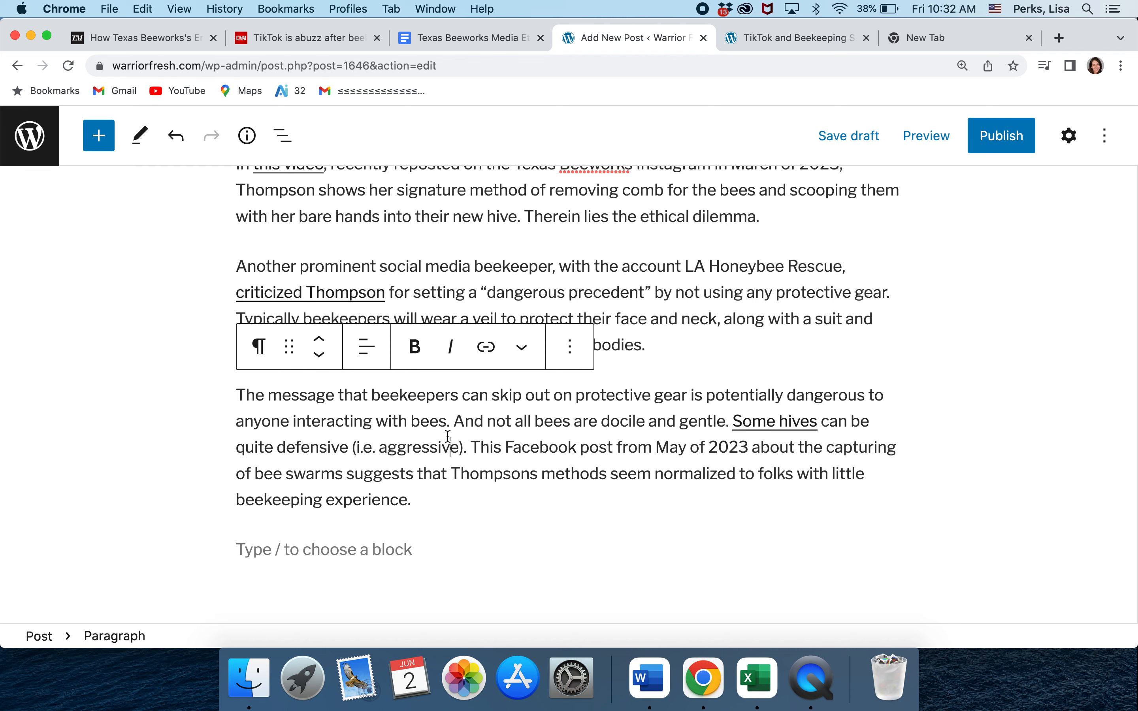
pyautogui.click(503, 266)
pyautogui.scroll(5, 506, 271)
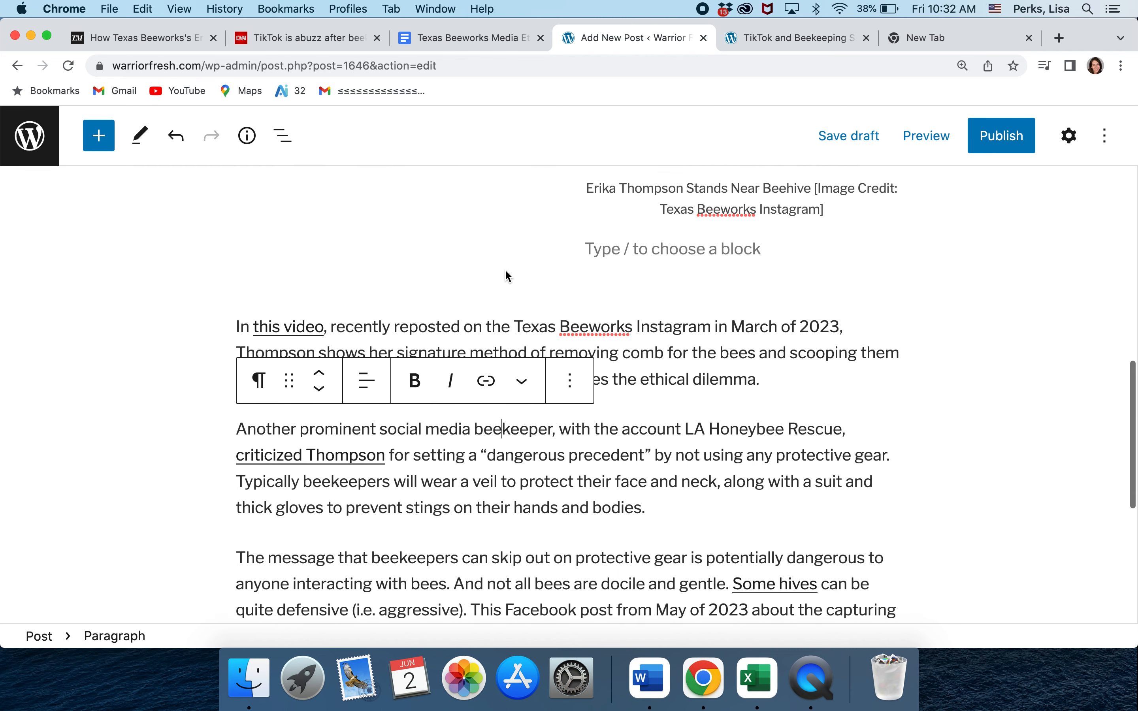
pyautogui.scroll(10, 505, 271)
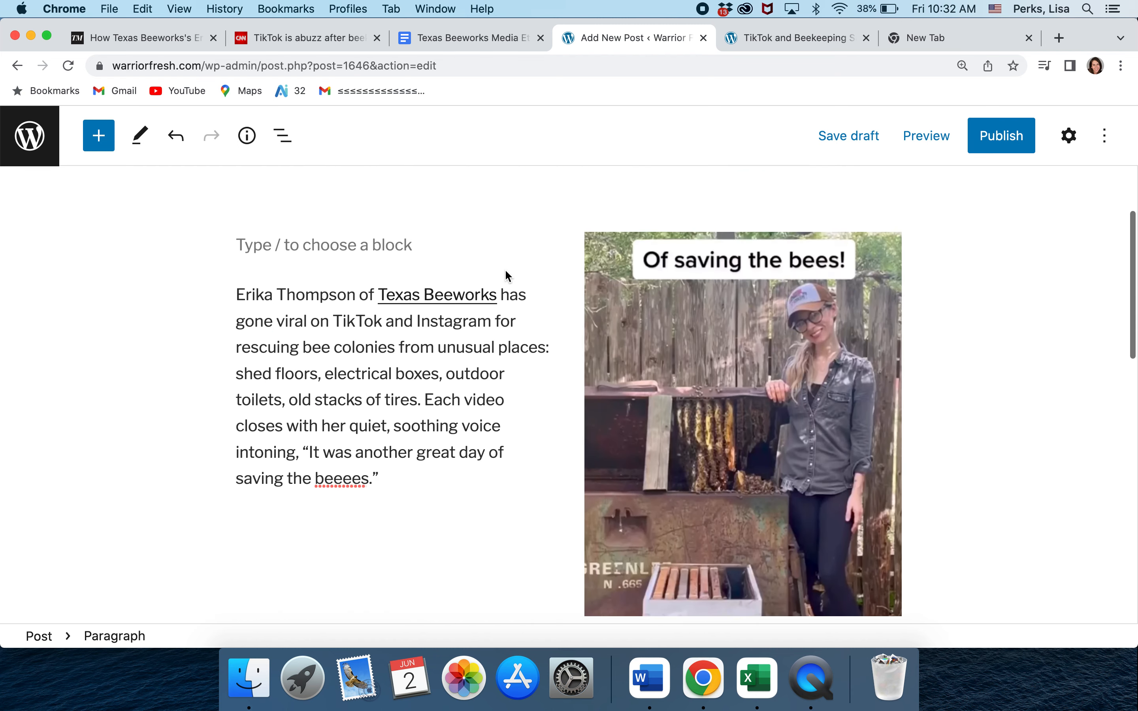
# Reword the opening of the LA Honeybee Rescue paragraph from "prominent social media beekeeper" to "prominent beekeeper with a social media presence"
pyautogui.scroll(-10, 507, 275)
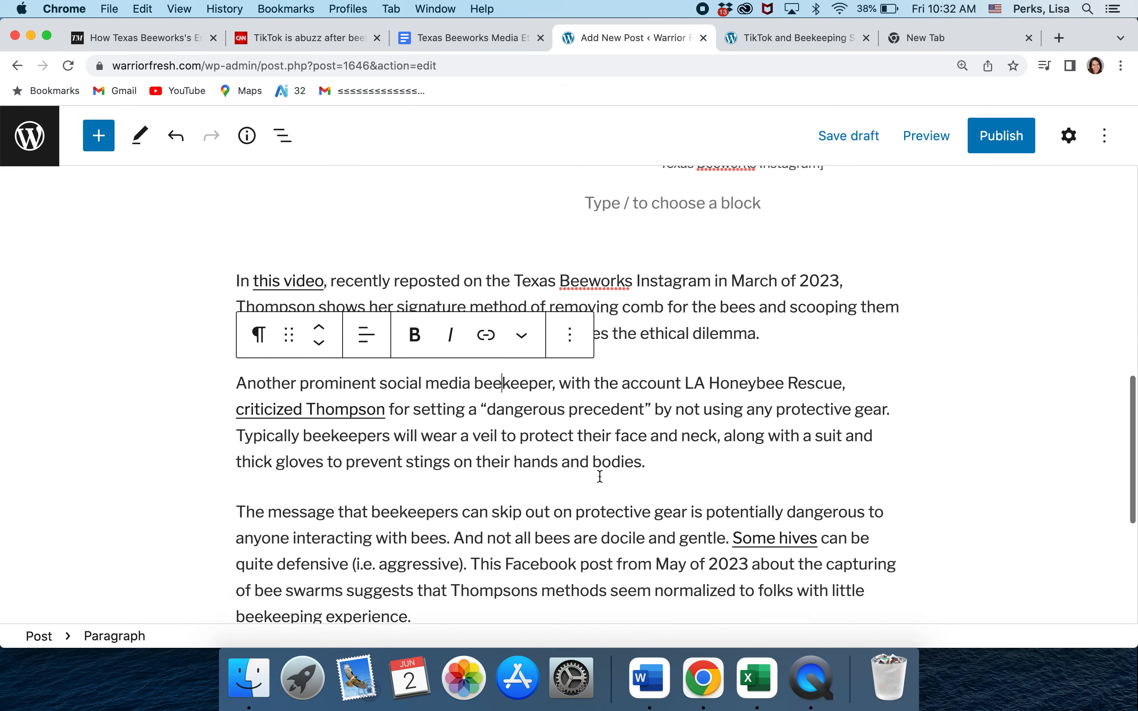
pyautogui.scroll(-3, 601, 476)
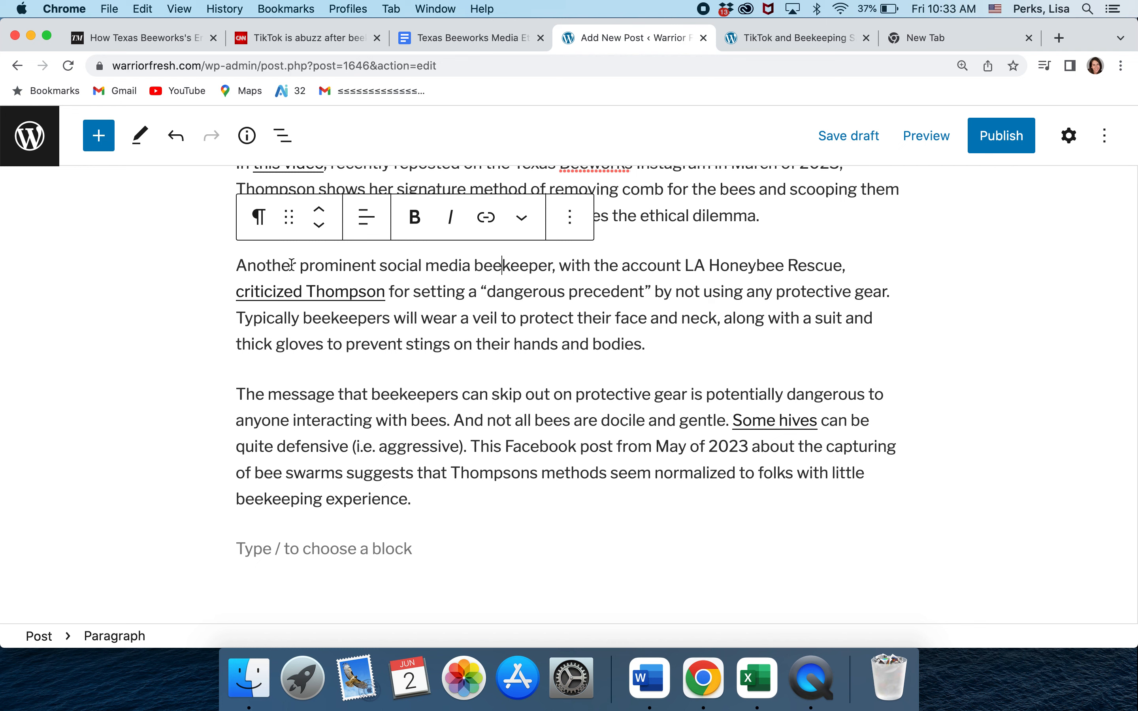
pyautogui.click(238, 266)
pyautogui.moveTo(382, 264); pyautogui.dragTo(472, 266)
pyautogui.press('BackSpace')
pyautogui.press('BackSpace')
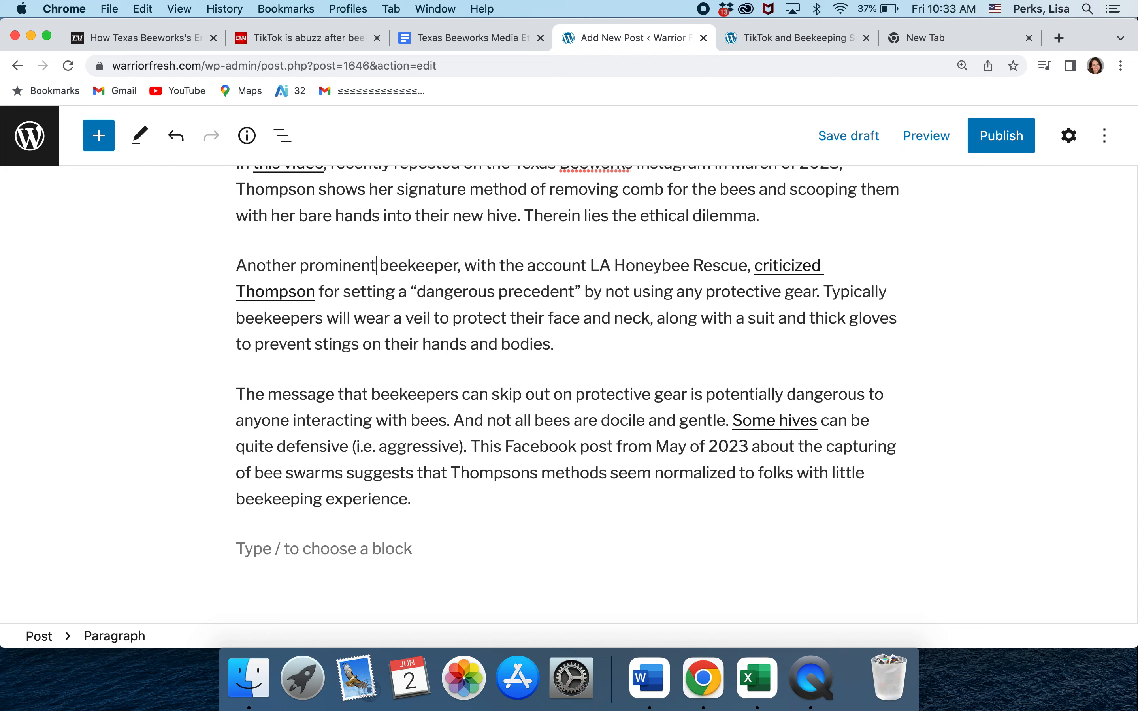
pyautogui.click(458, 266)
pyautogui.write('with a social m')
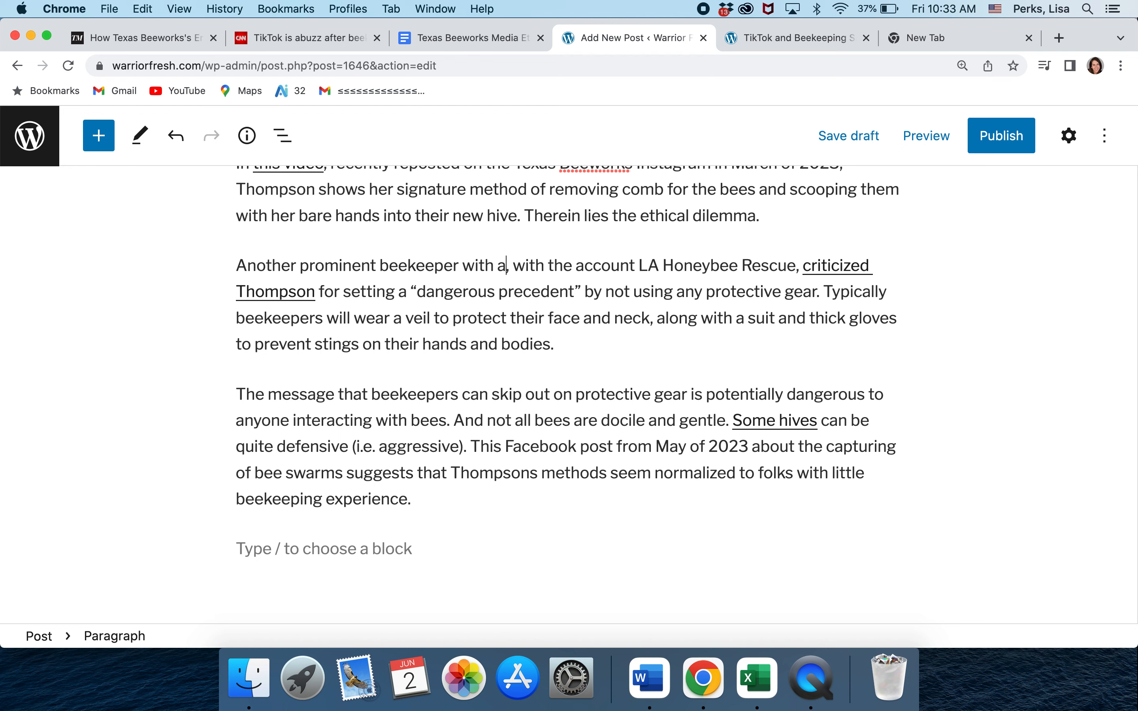
pyautogui.write('edia presence')
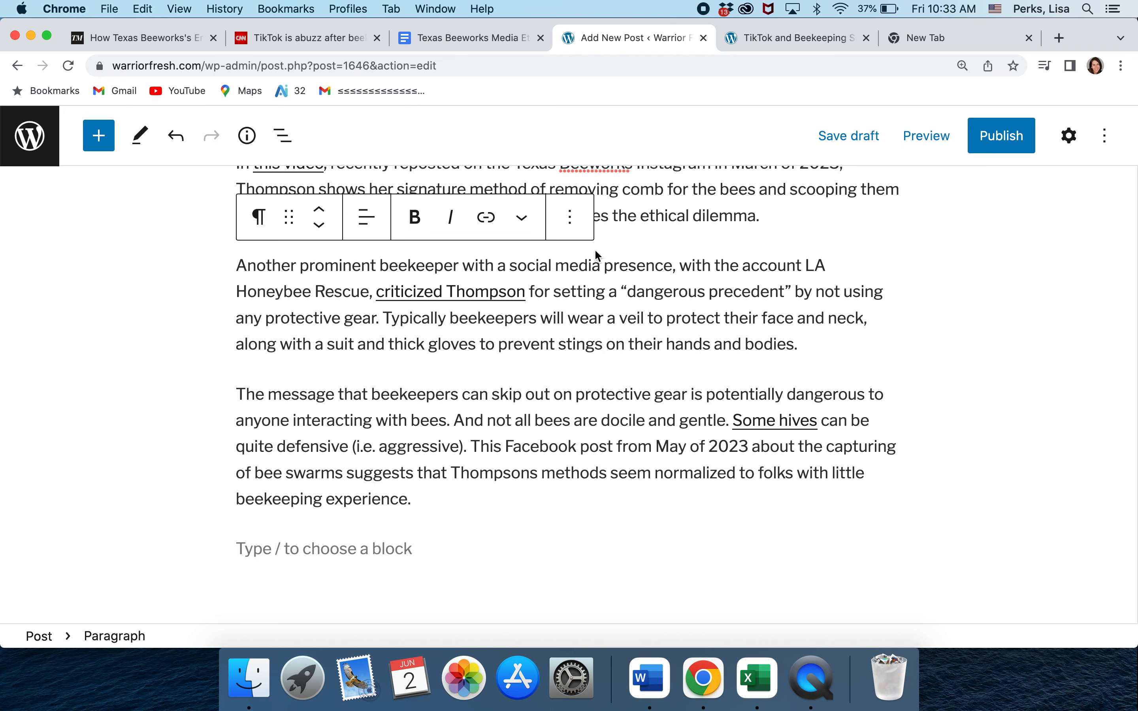
# Replace the comma-separated "with the account LA Honeybee Rescue" with "(the account LA Honeybee Rescue)", removing the commas around it
pyautogui.click(716, 265)
pyautogui.press('BackSpace')
pyautogui.press('BackSpace')
pyautogui.press('BackSpace')
pyautogui.press('BackSpace')
pyautogui.press('BackSpace')
pyautogui.press('BackSpace')
pyautogui.press('BackSpace')
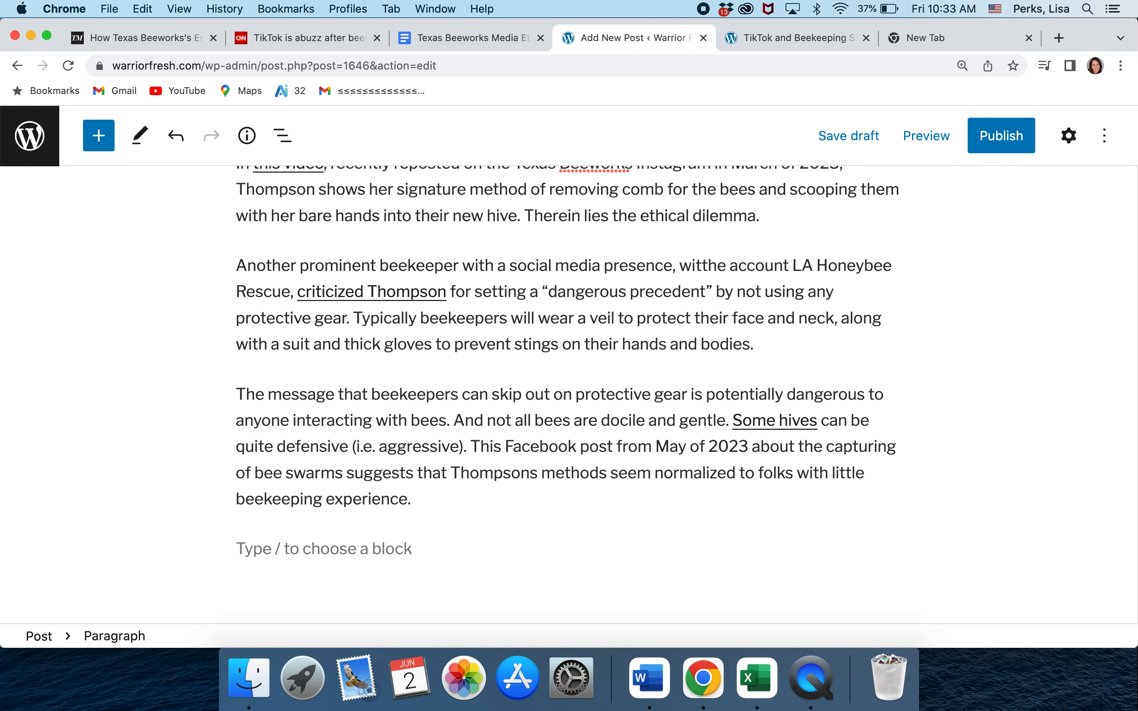
pyautogui.write('(')
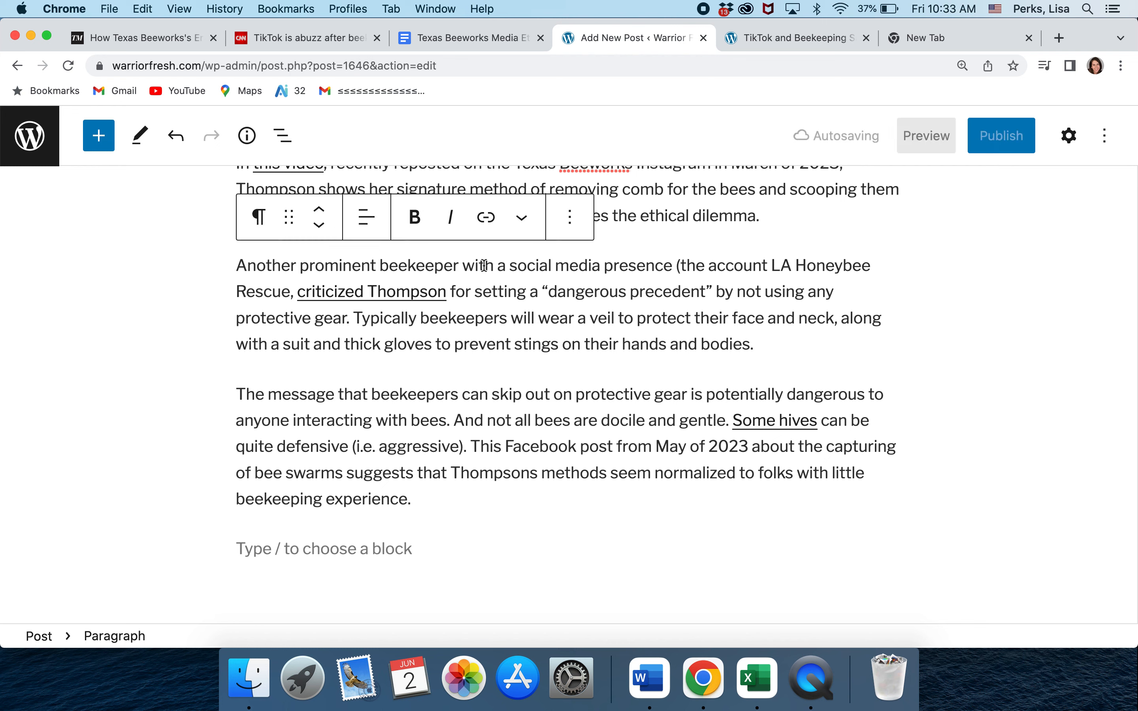
pyautogui.click(294, 292)
pyautogui.press('BackSpace')
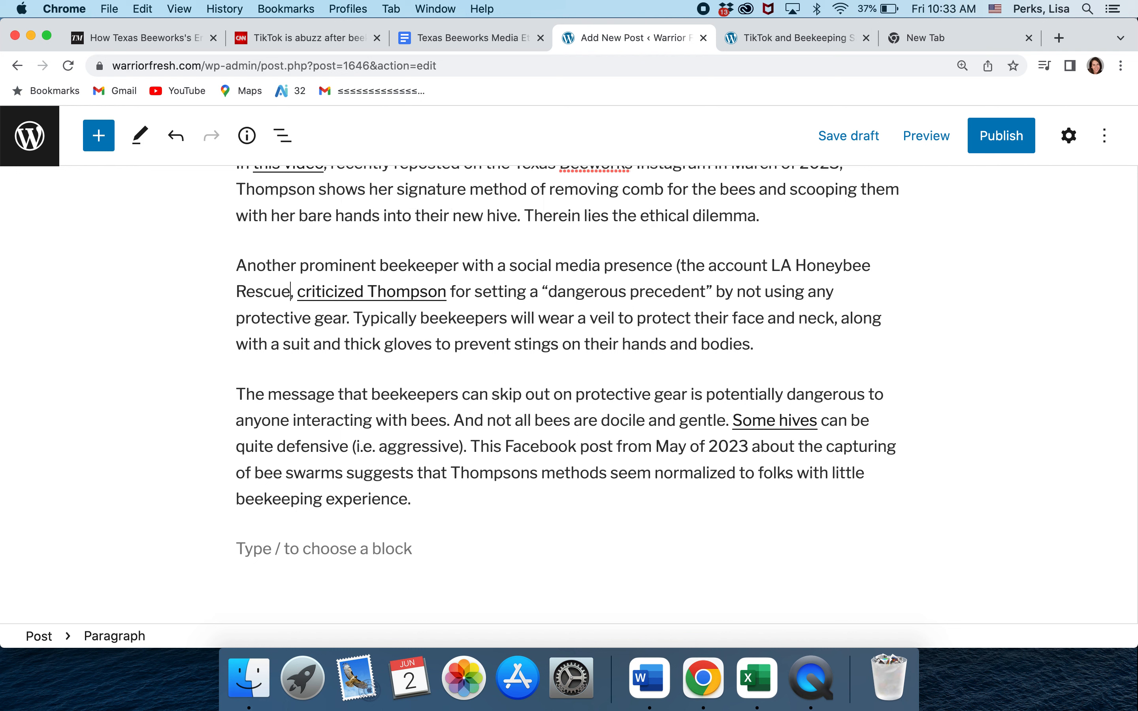
pyautogui.write('),')
pyautogui.press('BackSpace')
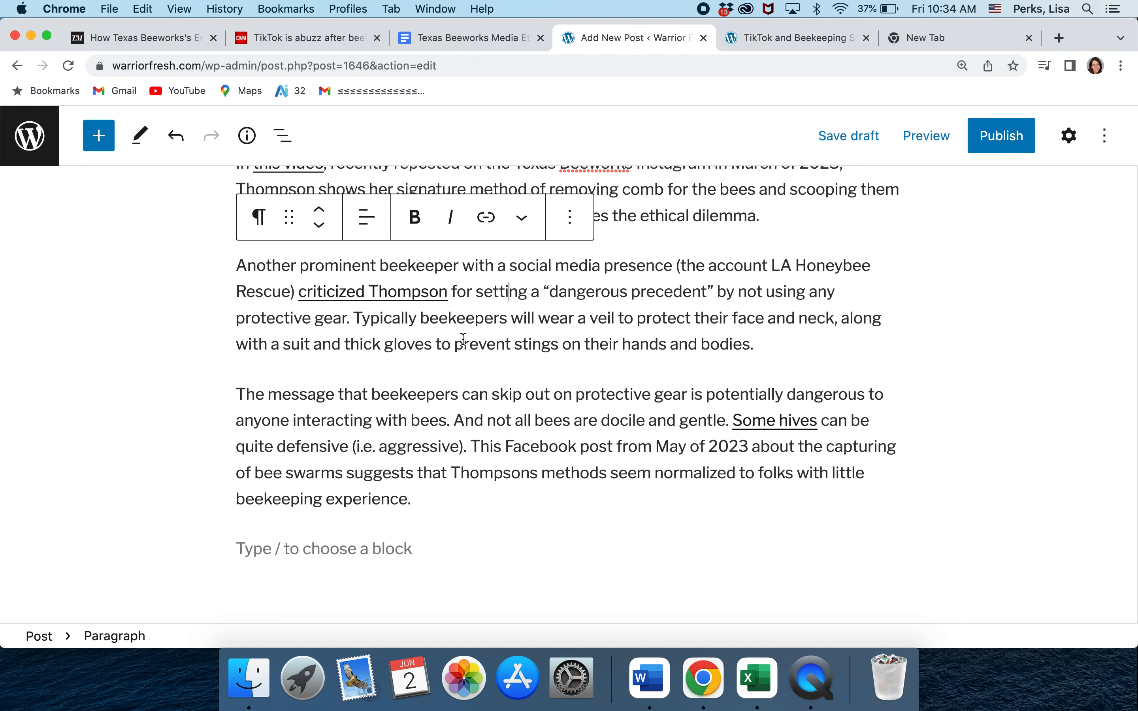
# Add an image block below the last paragraph and choose Screen-Shot-2023-06-02-at-10.08.17-AM.png from the media library
pyautogui.click(375, 549)
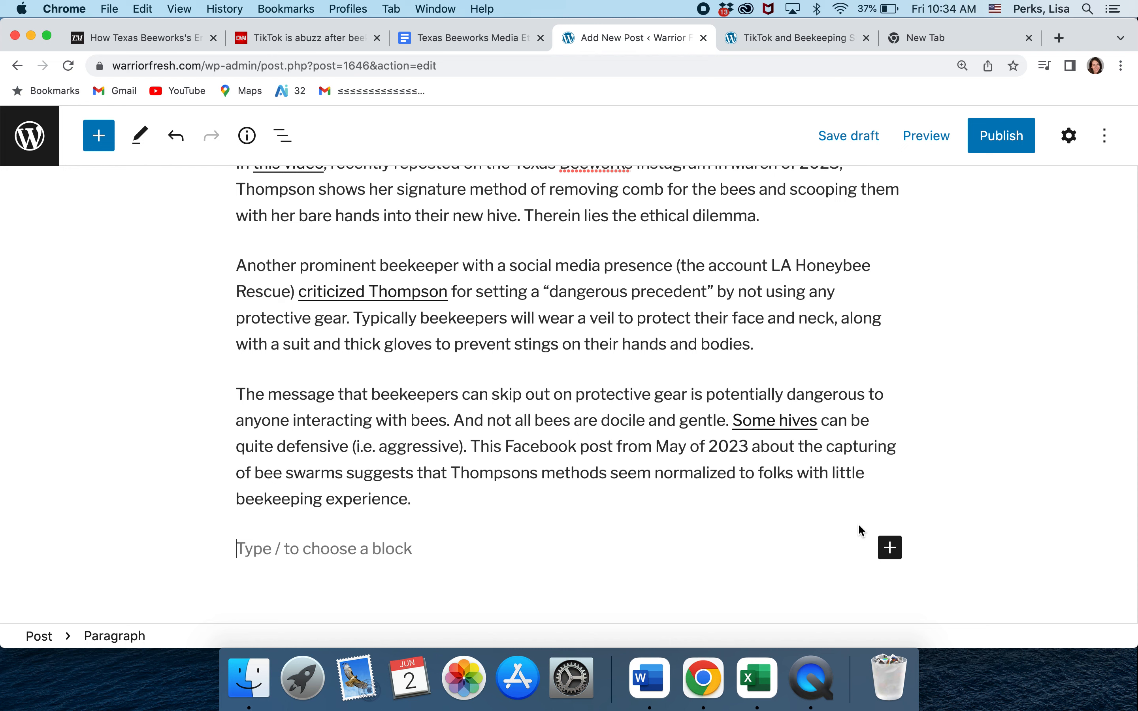
pyautogui.click(890, 548)
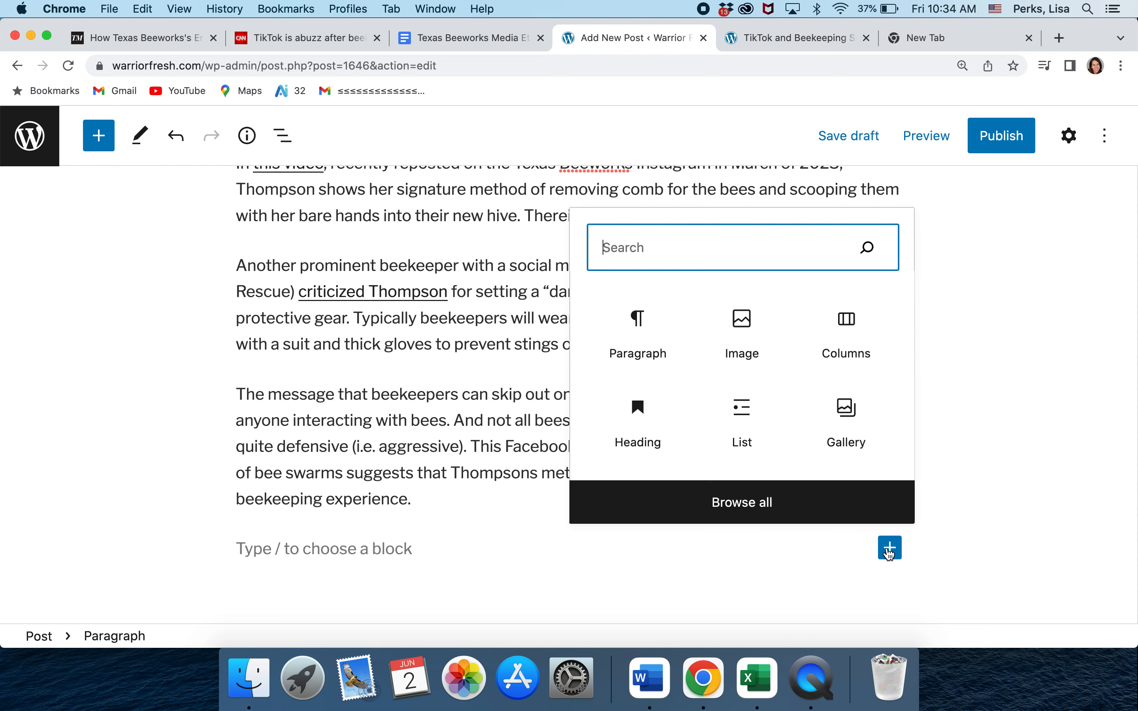
pyautogui.click(747, 332)
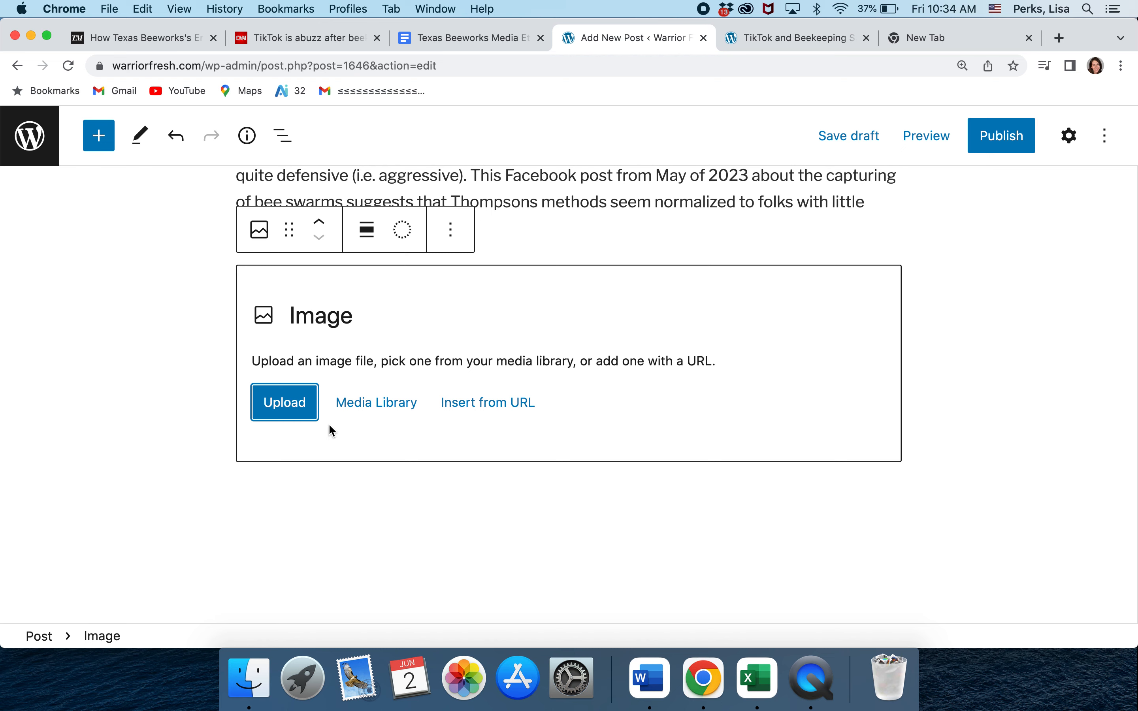
pyautogui.click(372, 404)
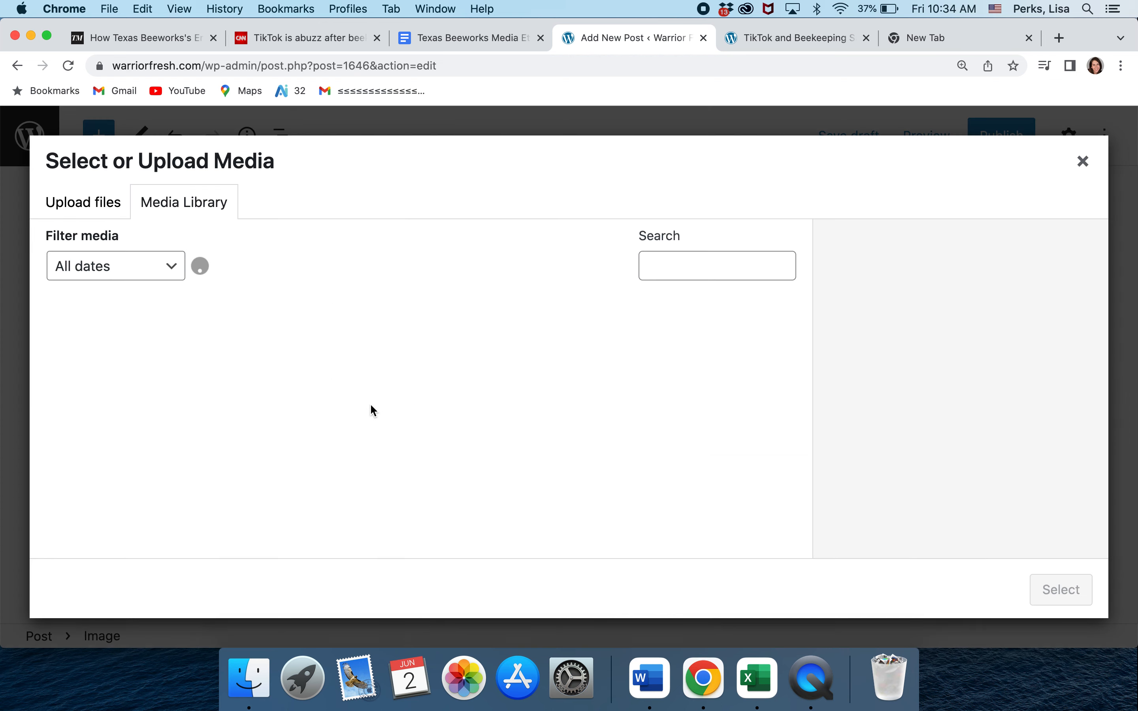
pyautogui.click(112, 370)
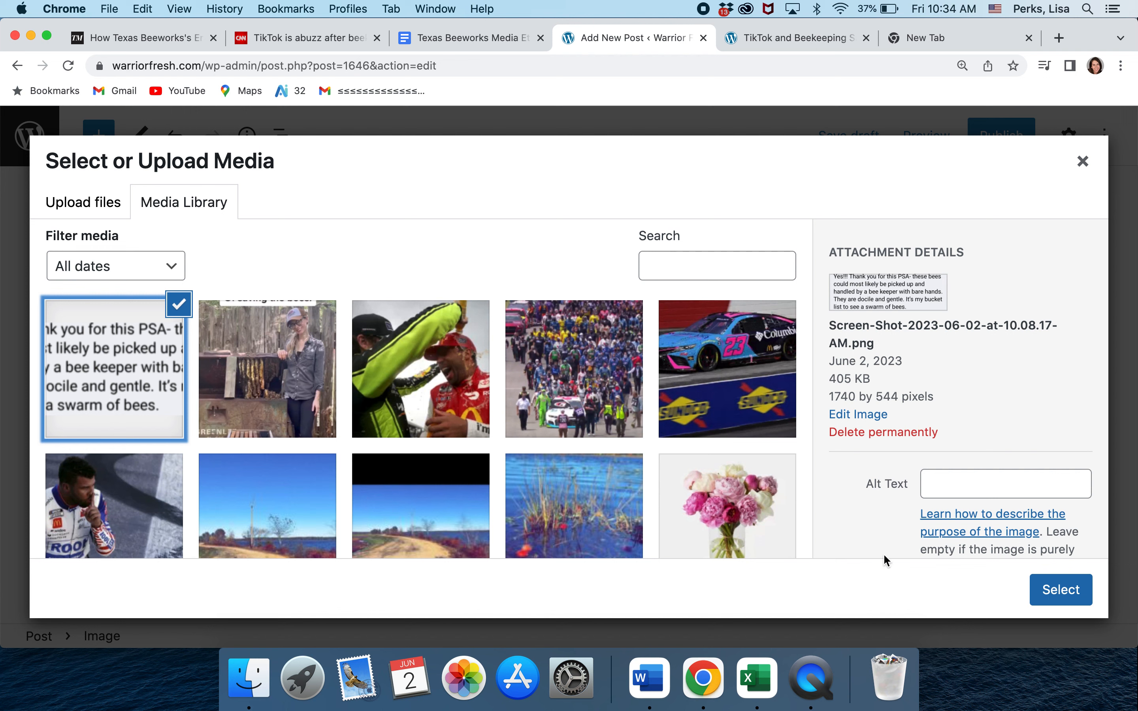
# Transcribe the screenshot's comment as its alt text, from "Yes!!! Thank you for this PSA. These bees" to "bucket list to see a swarm of bees."
pyautogui.click(934, 488)
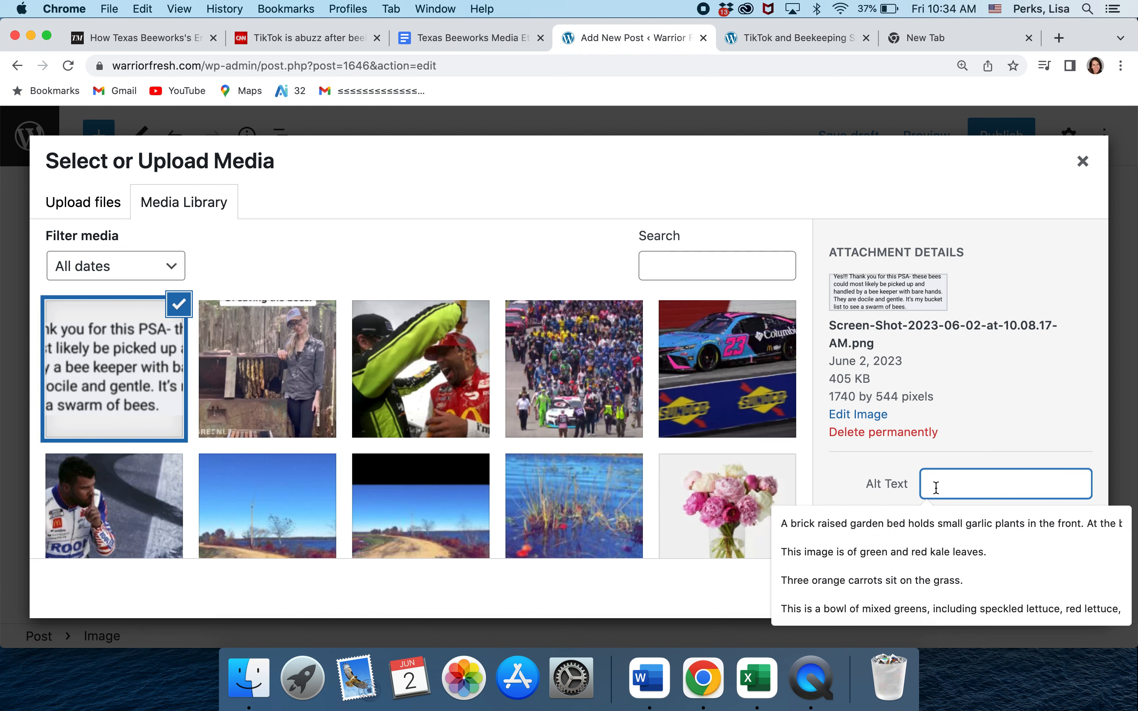
pyautogui.write('Y')
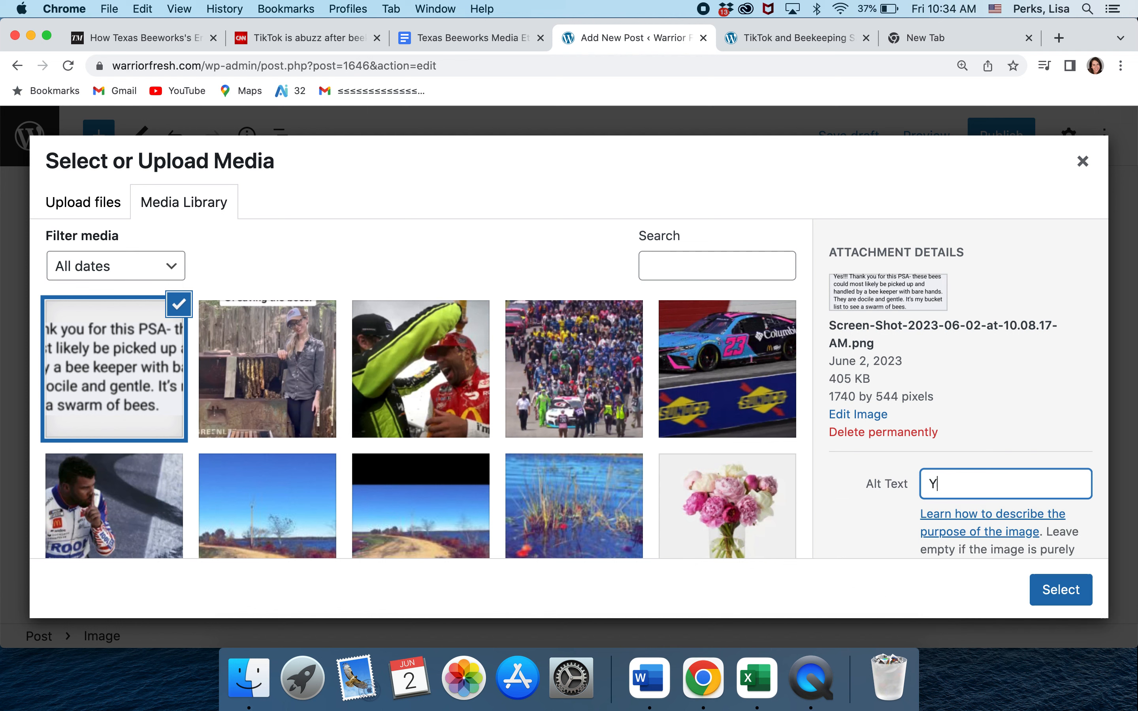
pyautogui.write('es!!! Thank you for')
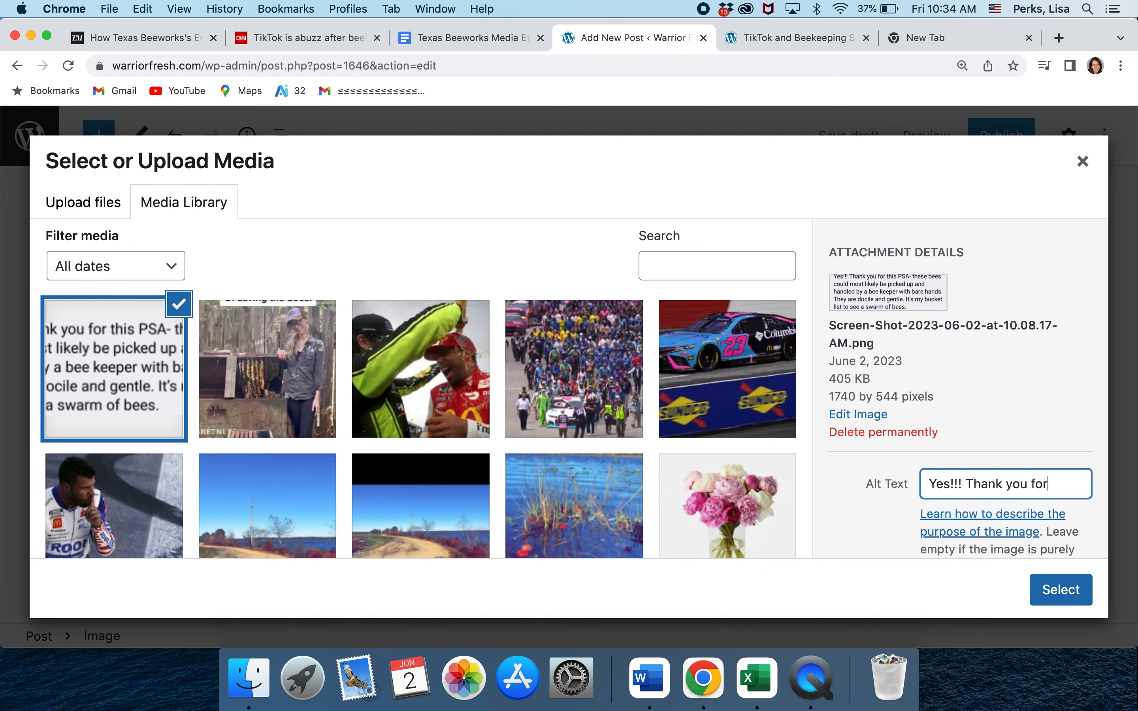
pyautogui.write('this PsA--these be')
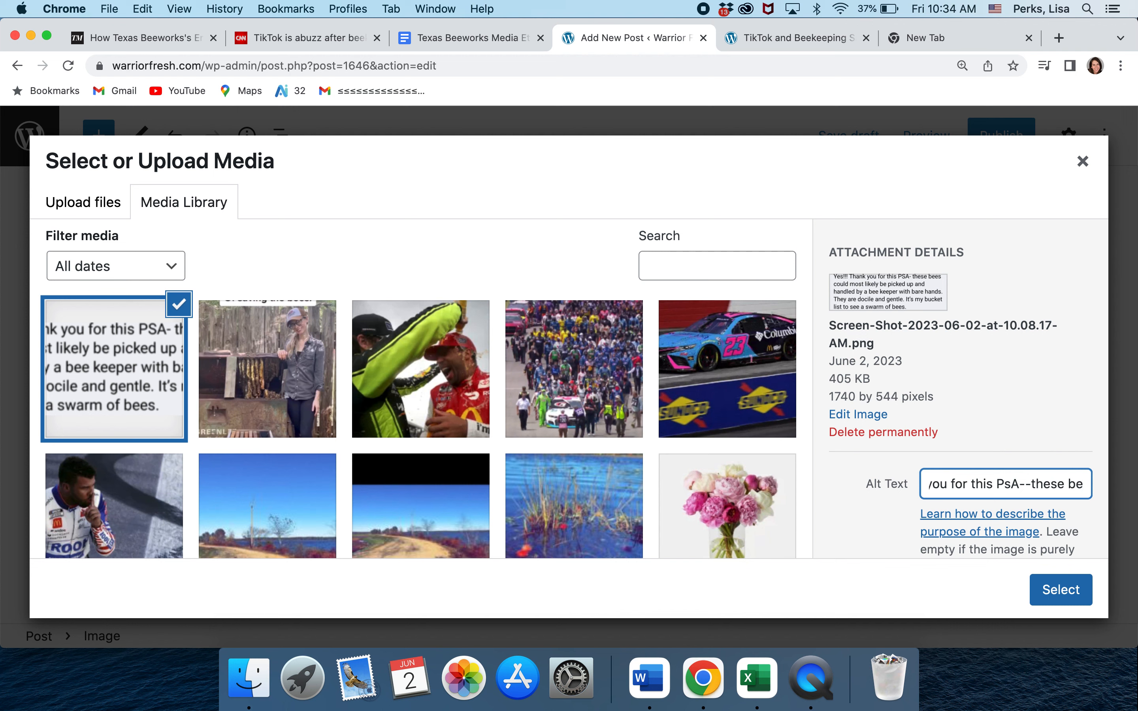
pyautogui.press('BackSpace')
pyautogui.press('BackSpace')
pyautogui.press('BackSpace')
pyautogui.press('BackSpace')
pyautogui.press('BackSpace')
pyautogui.press('BackSpace')
pyautogui.press('BackSpace')
pyautogui.press('BackSpace')
pyautogui.press('BackSpace')
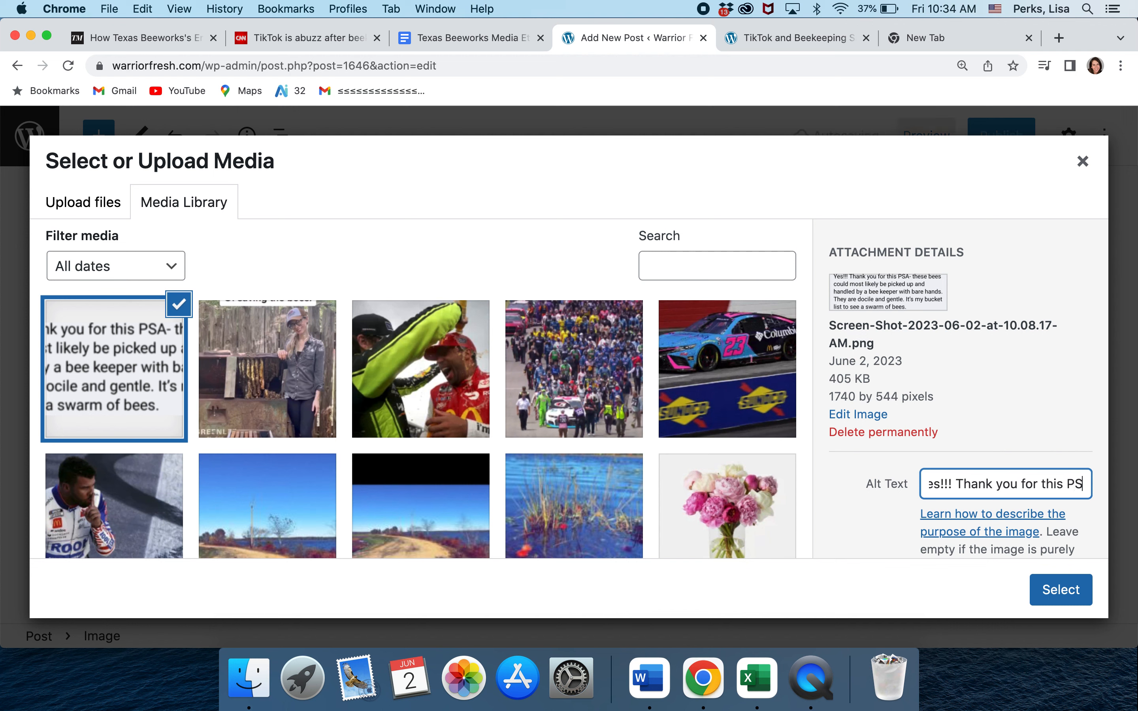
pyautogui.write('A. These ')
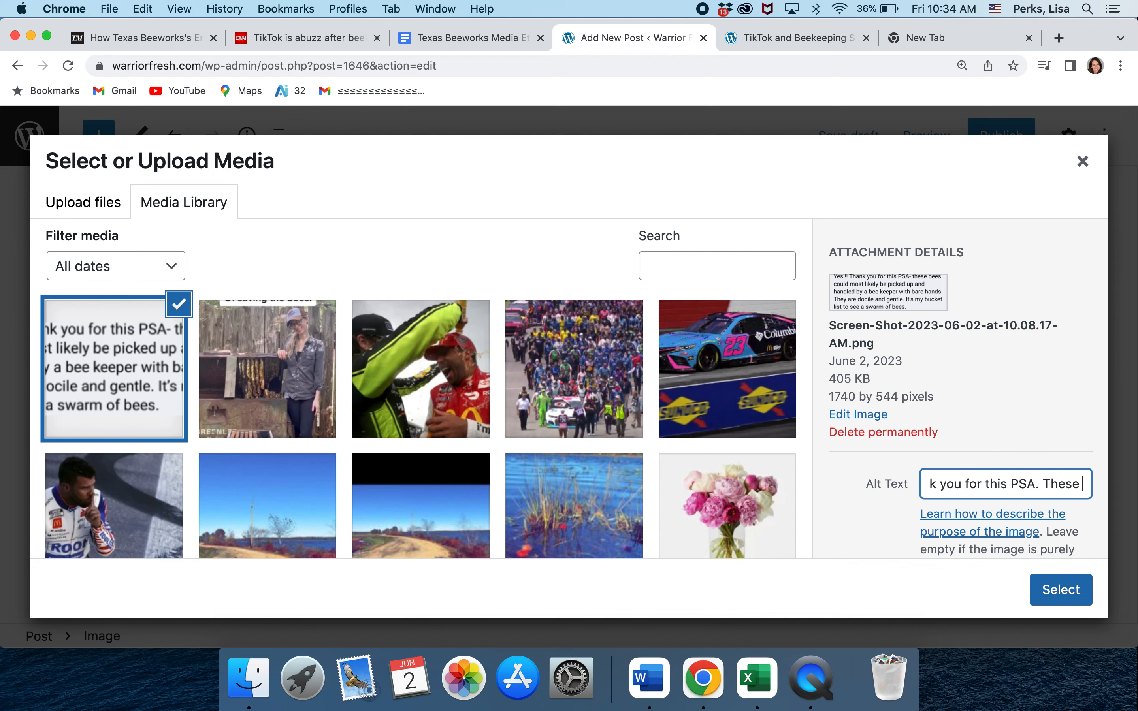
pyautogui.write('bees c')
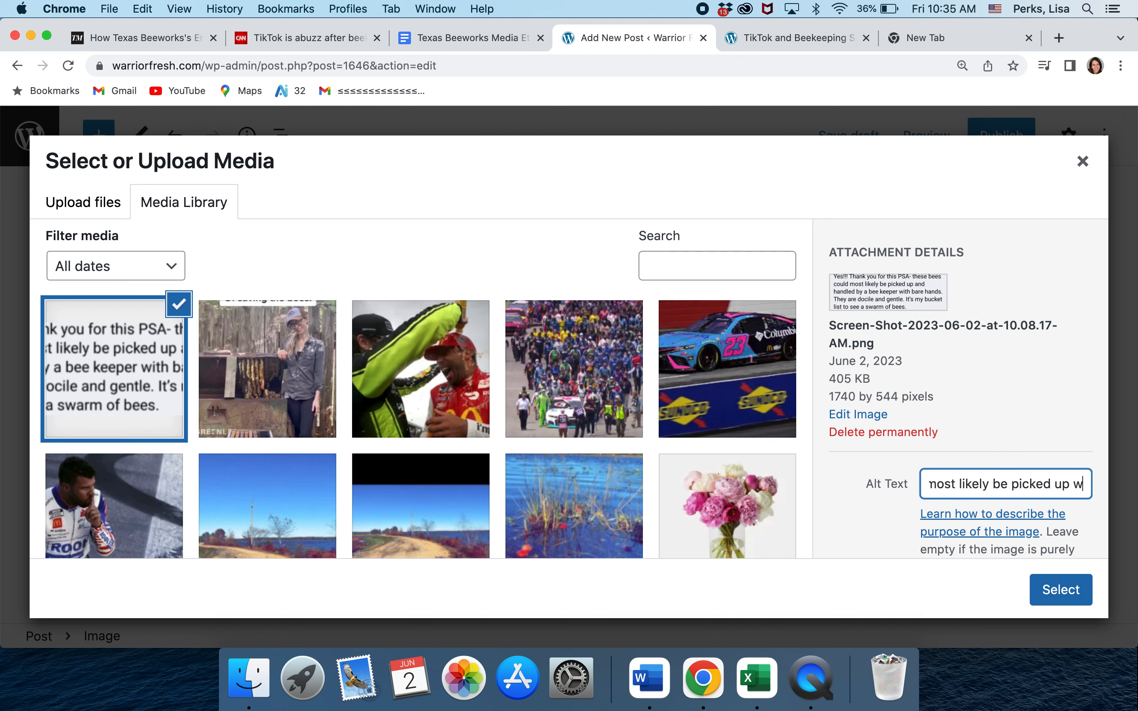
pyautogui.press('BackSpace')
pyautogui.write('and handled by a')
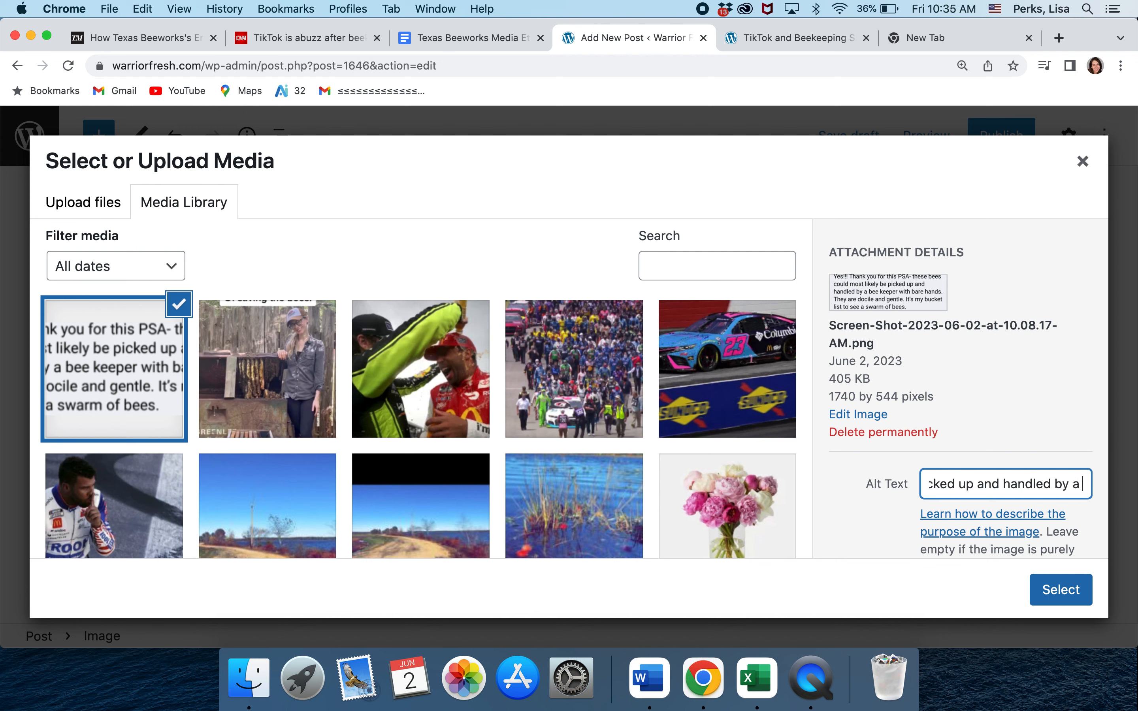
pyautogui.write('ith bare h')
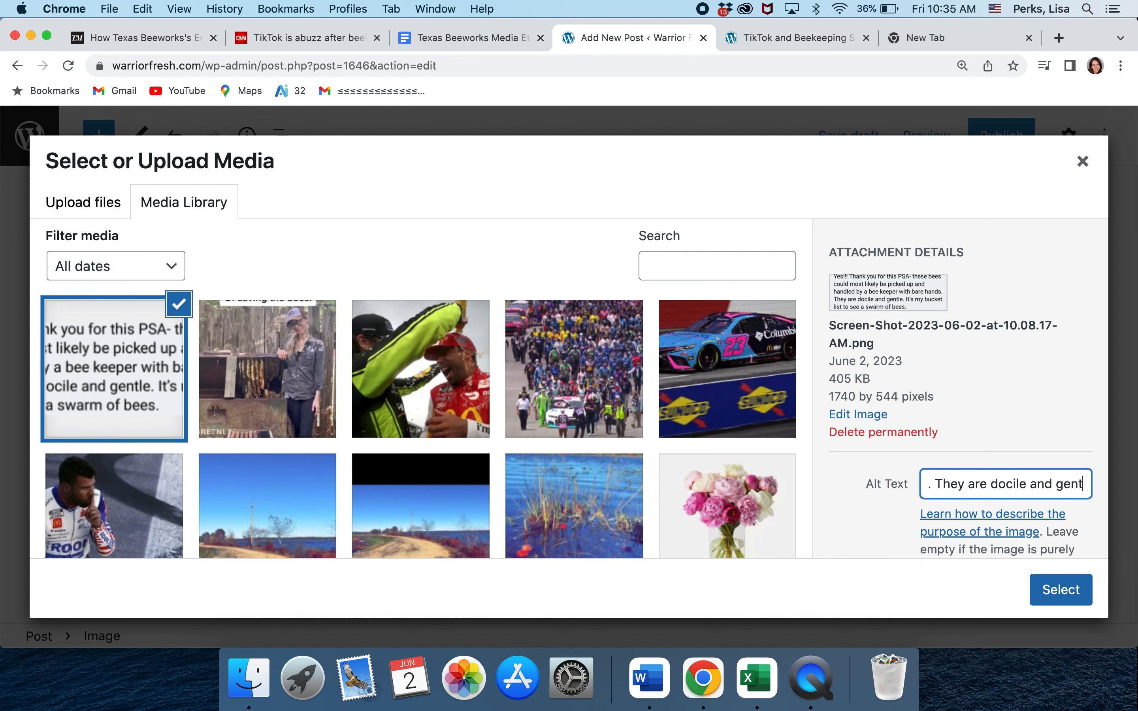
pyautogui.write('le')
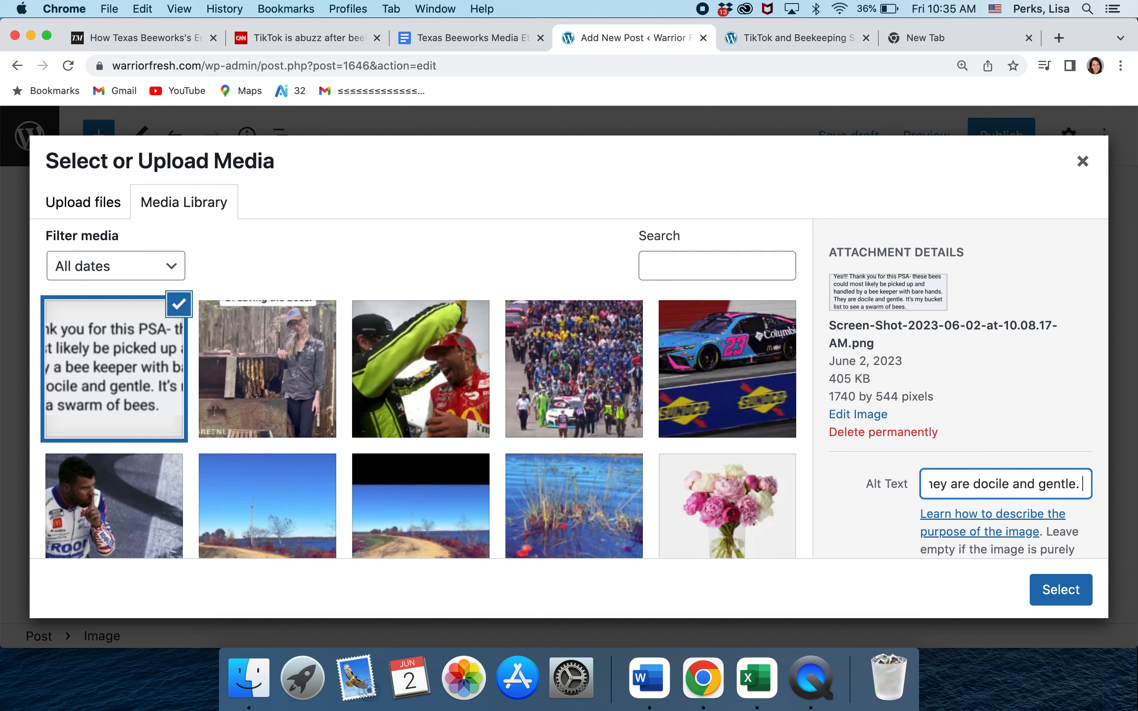
pyautogui.write(". It's in my")
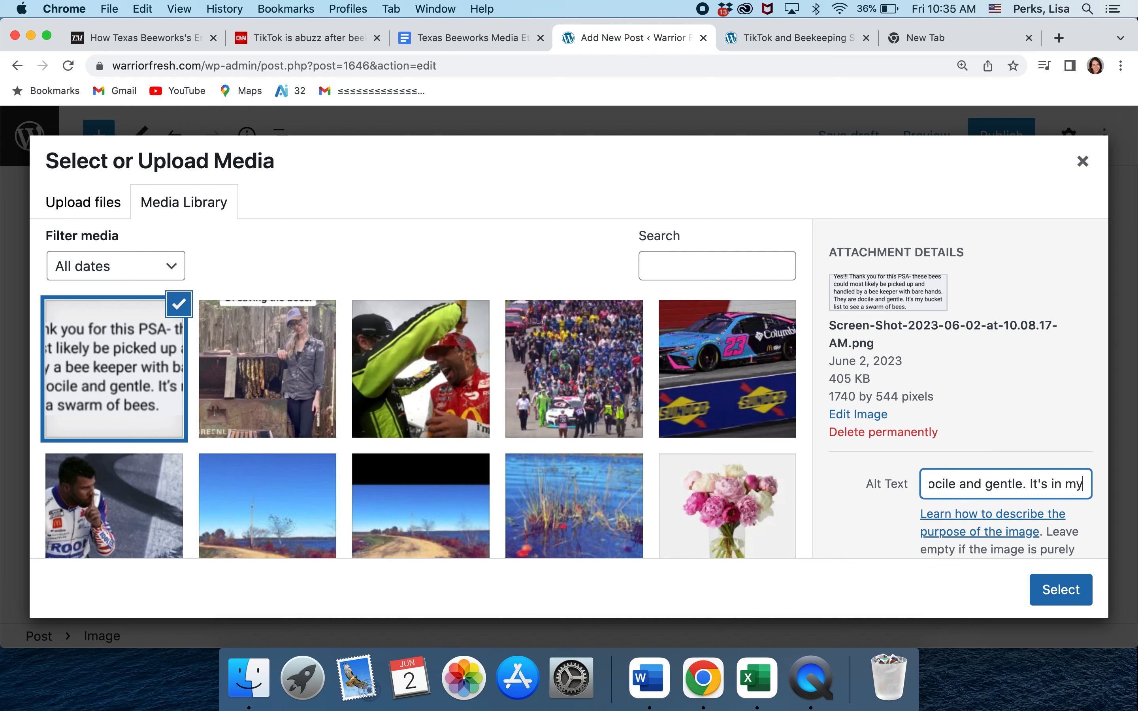
pyautogui.write(' bucket list to see a')
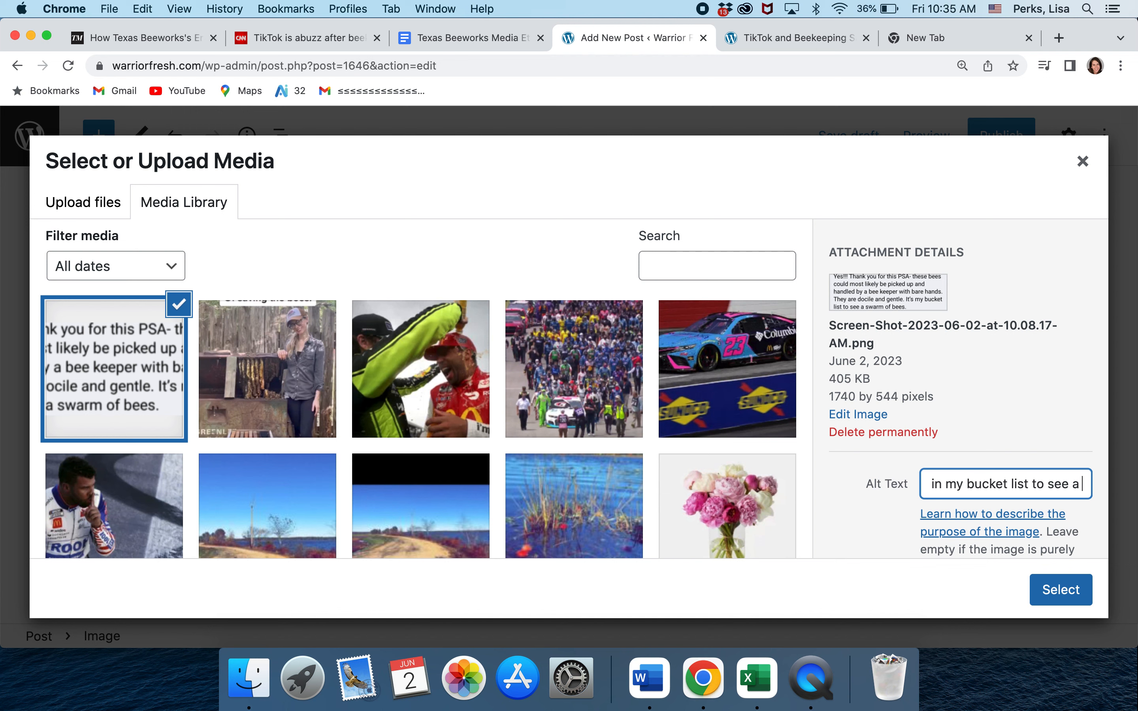
pyautogui.write(' swarm of bees.')
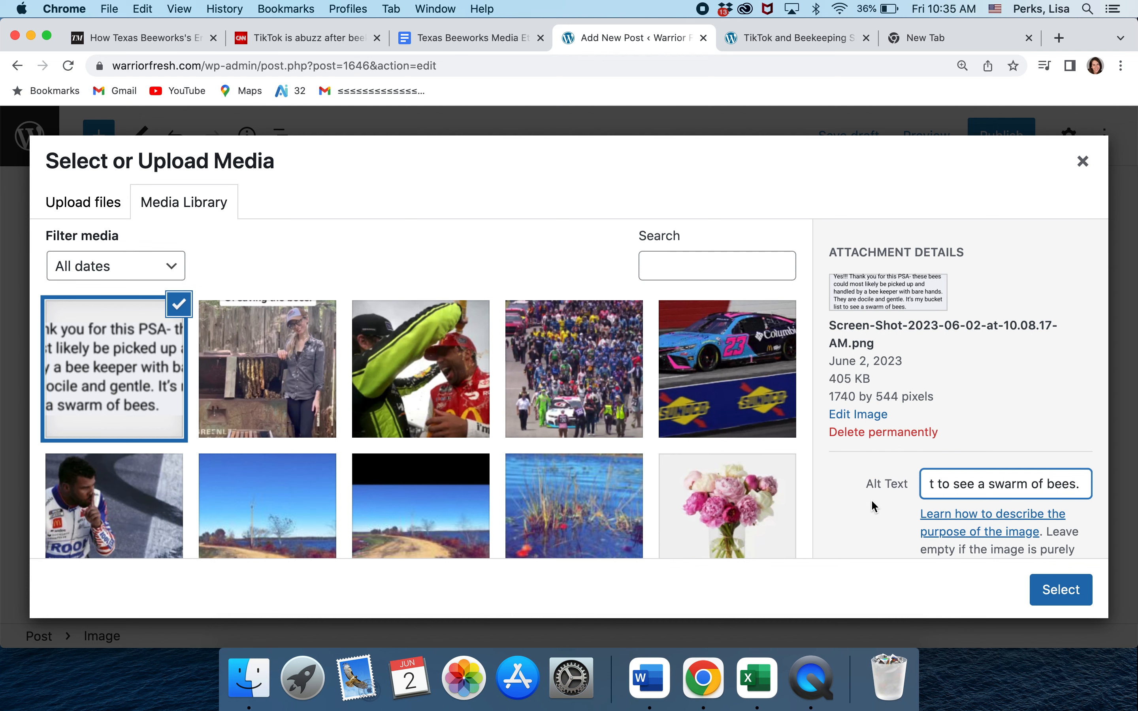
# Replace the selected screenshot's title with "Facebook Screenshot from May 2023"
pyautogui.scroll(-5, 874, 507)
pyautogui.scroll(-3, 874, 507)
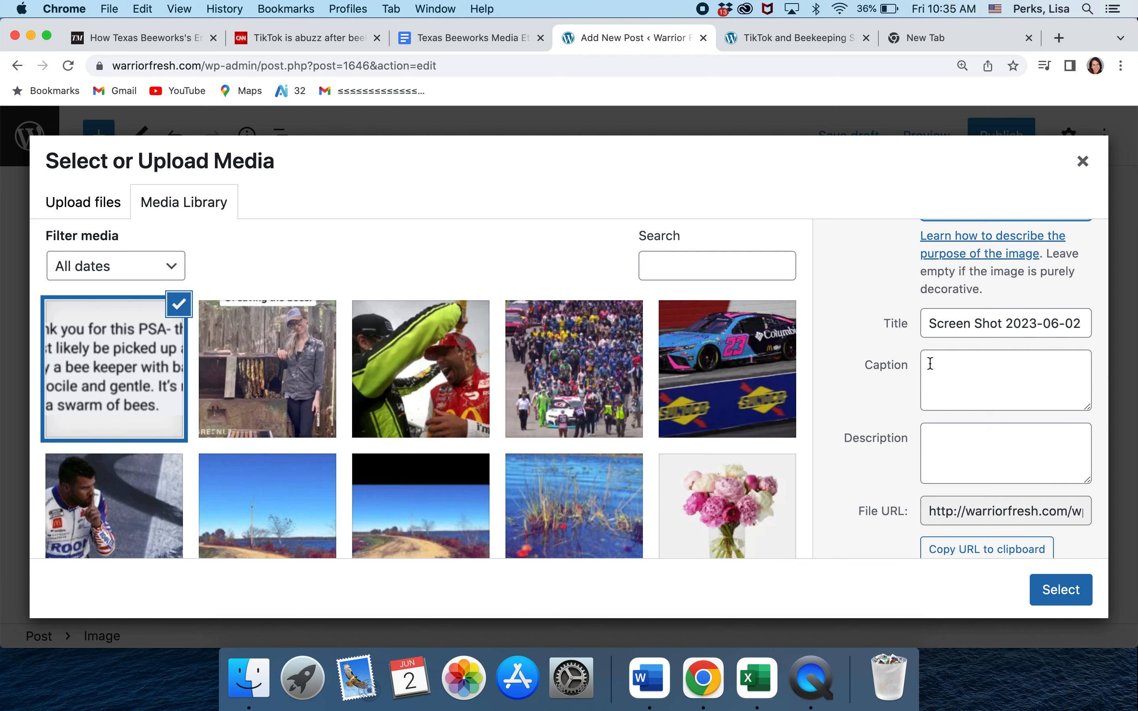
pyautogui.moveTo(925, 323); pyautogui.dragTo(1098, 326)
pyautogui.press('BackSpace')
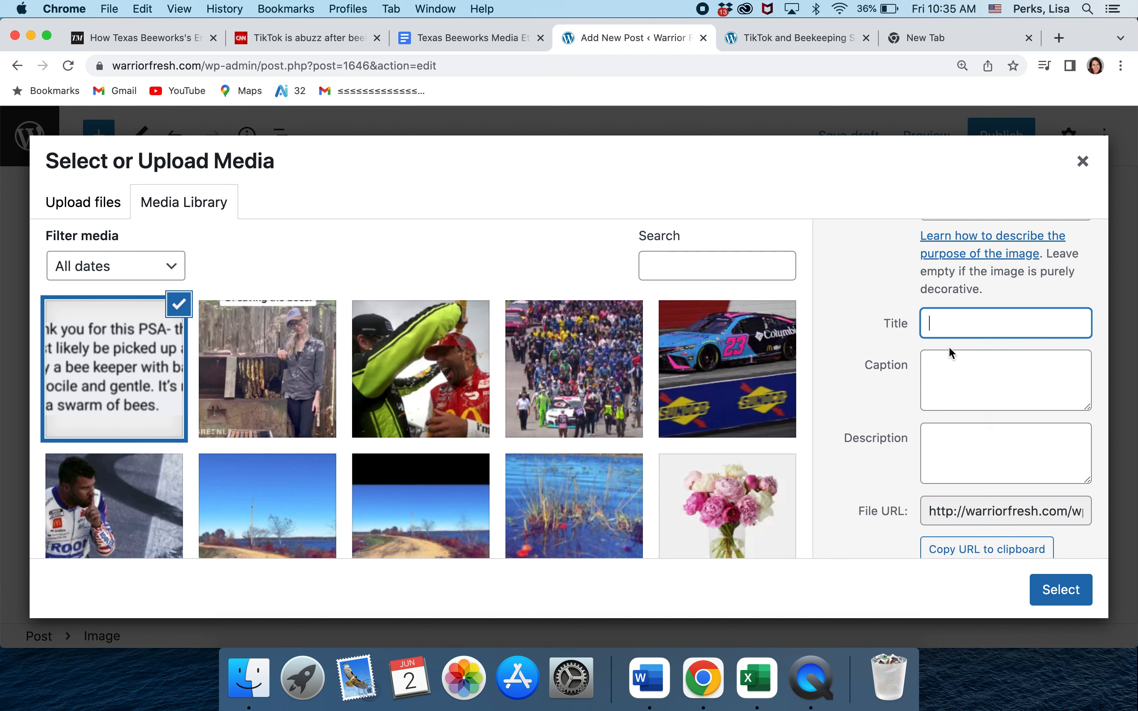
pyautogui.write('Facebook ')
pyautogui.write('Screenshot f')
pyautogui.write('rom May 2023')
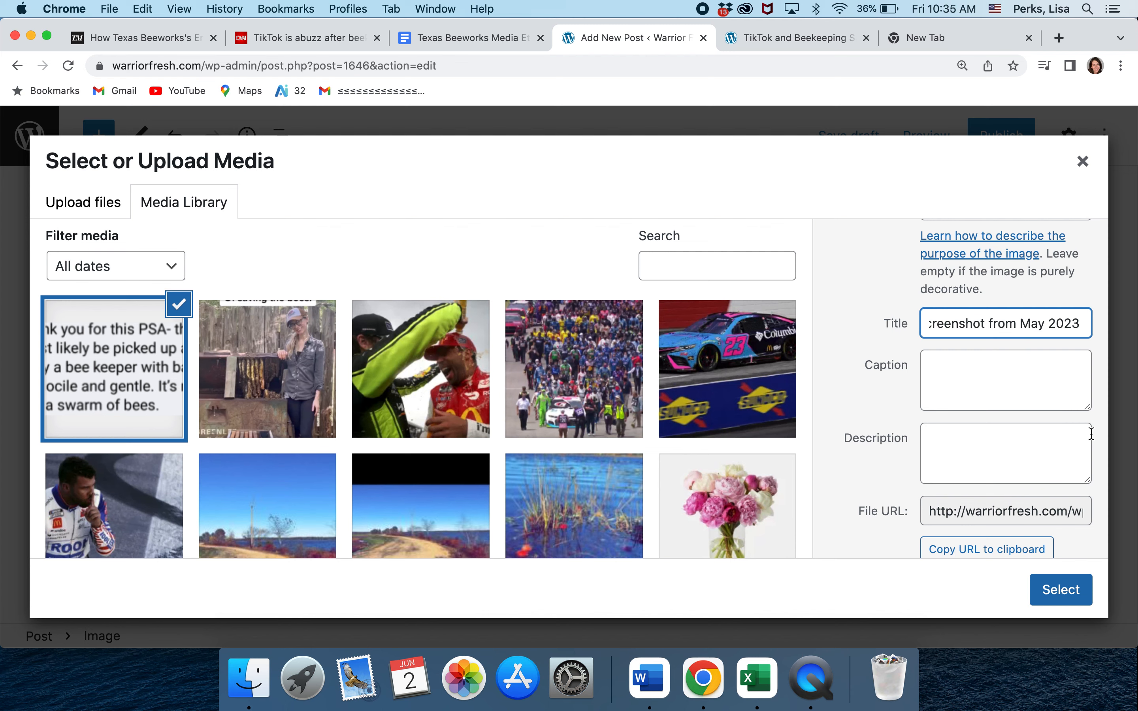
# Copy the title "Facebook Screenshot from May 2023" into the caption and insert the image into the post
pyautogui.moveTo(1080, 323); pyautogui.dragTo(866, 326)
pyautogui.press('cmd+c')
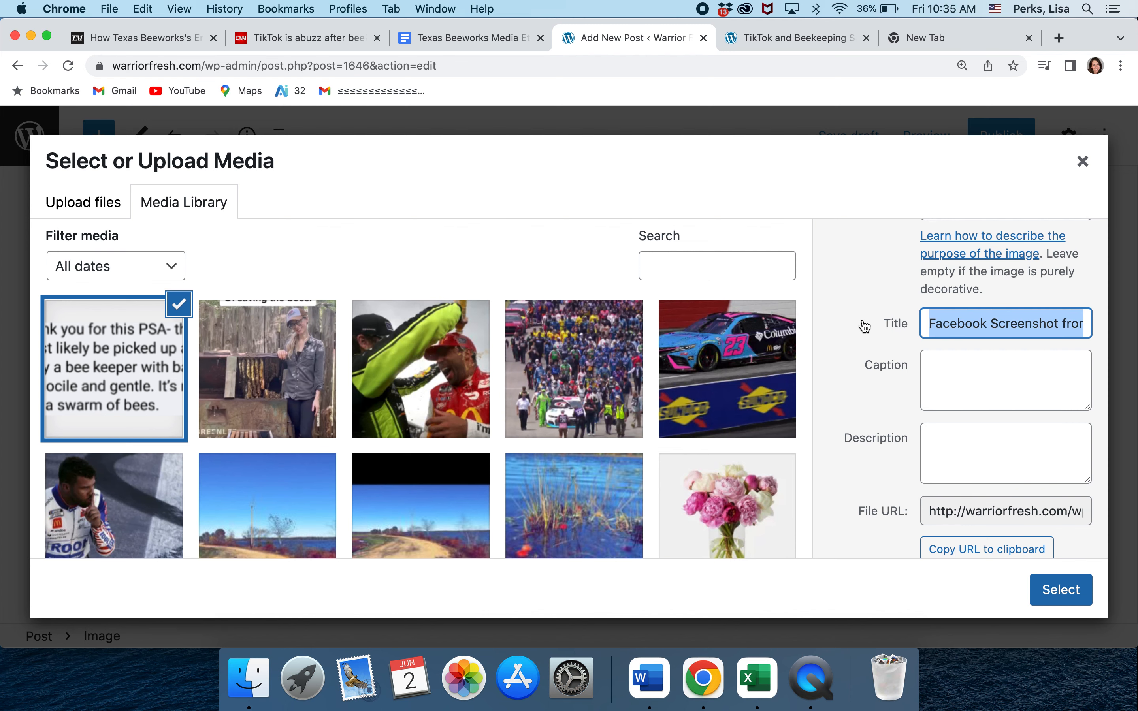
pyautogui.click(940, 376)
pyautogui.press('cmd+v')
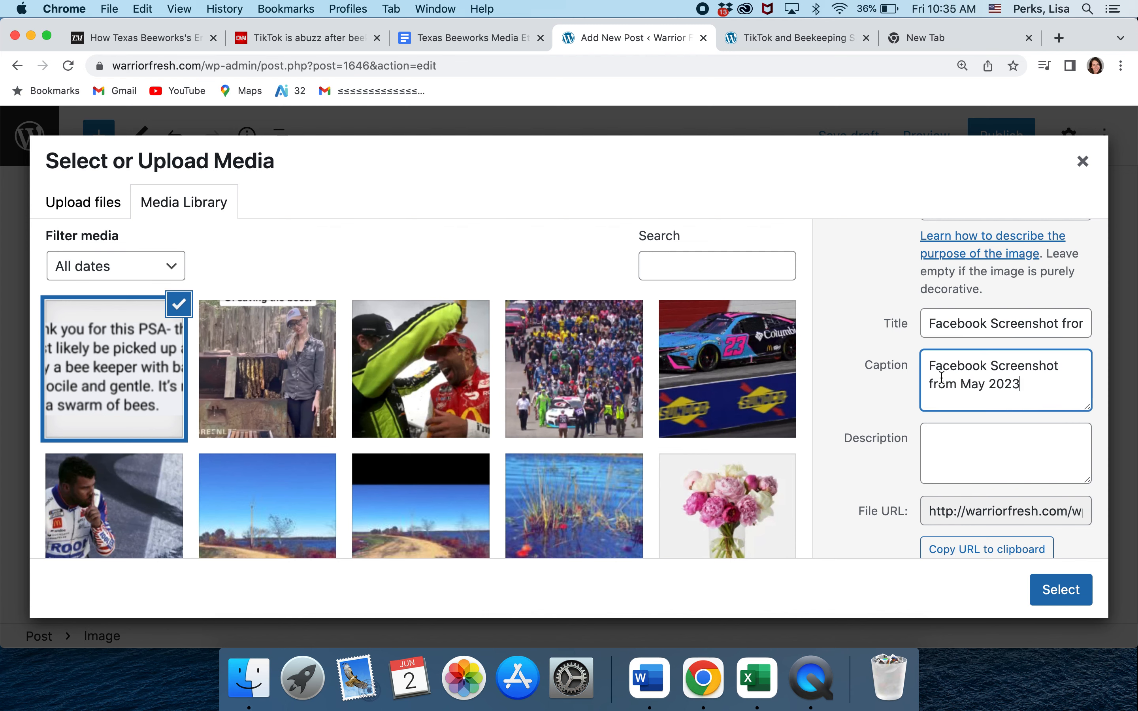
pyautogui.click(1067, 590)
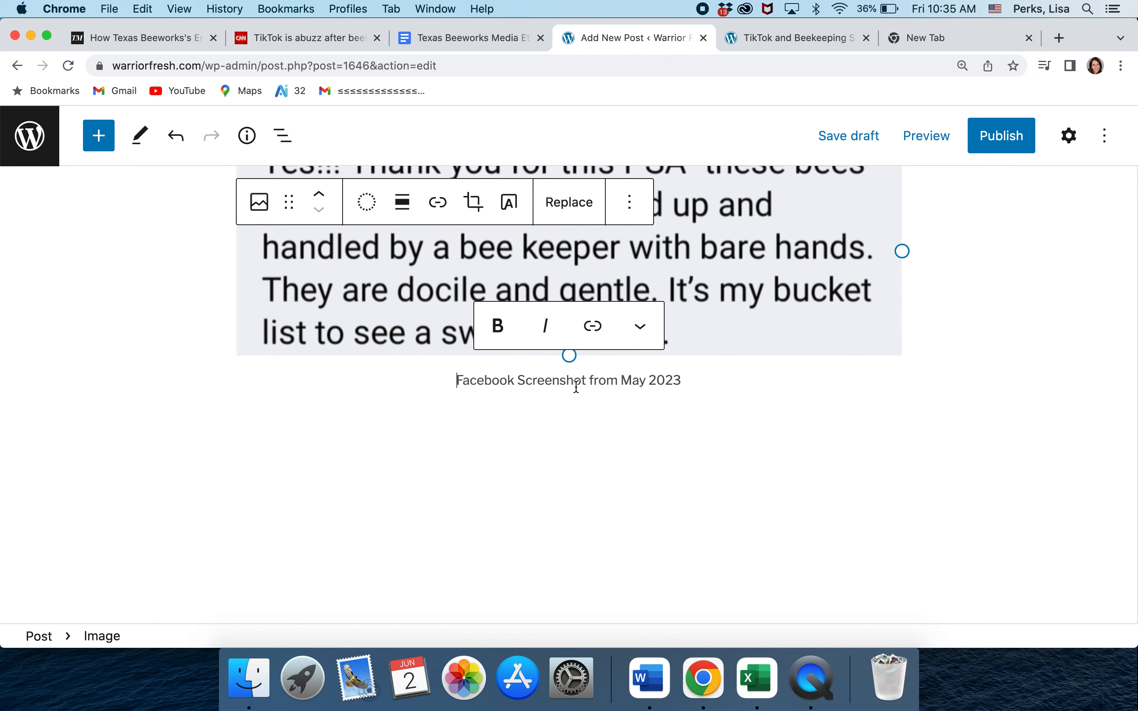
pyautogui.scroll(4, 531, 425)
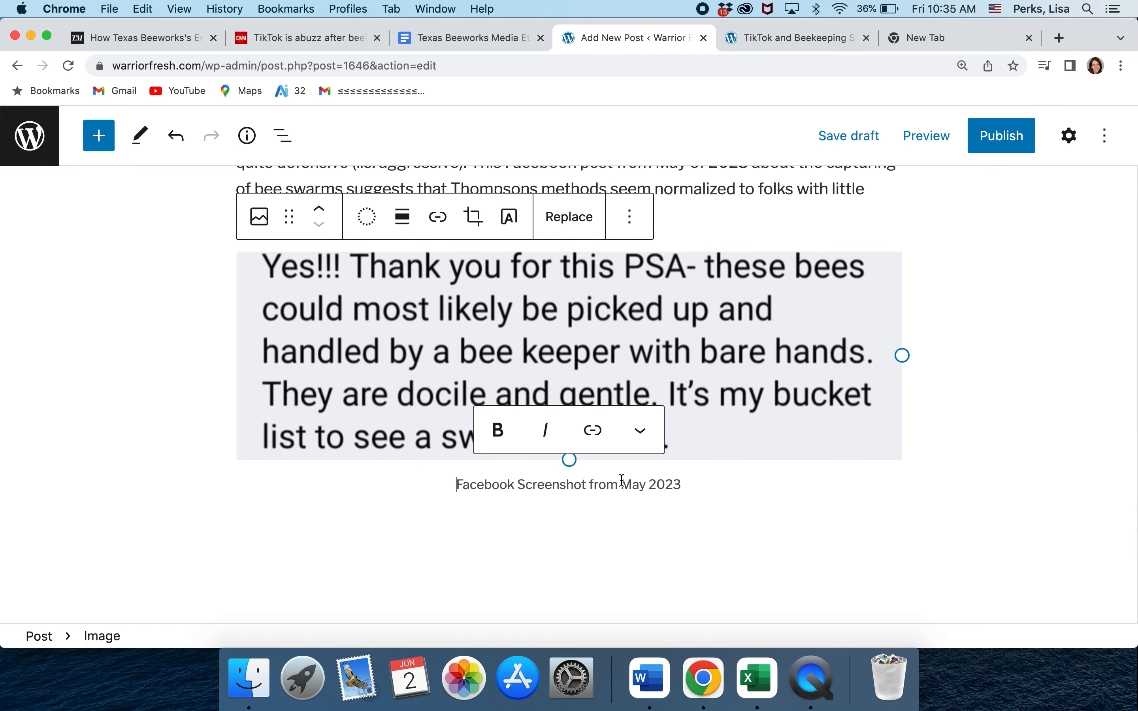
pyautogui.scroll(3, 724, 211)
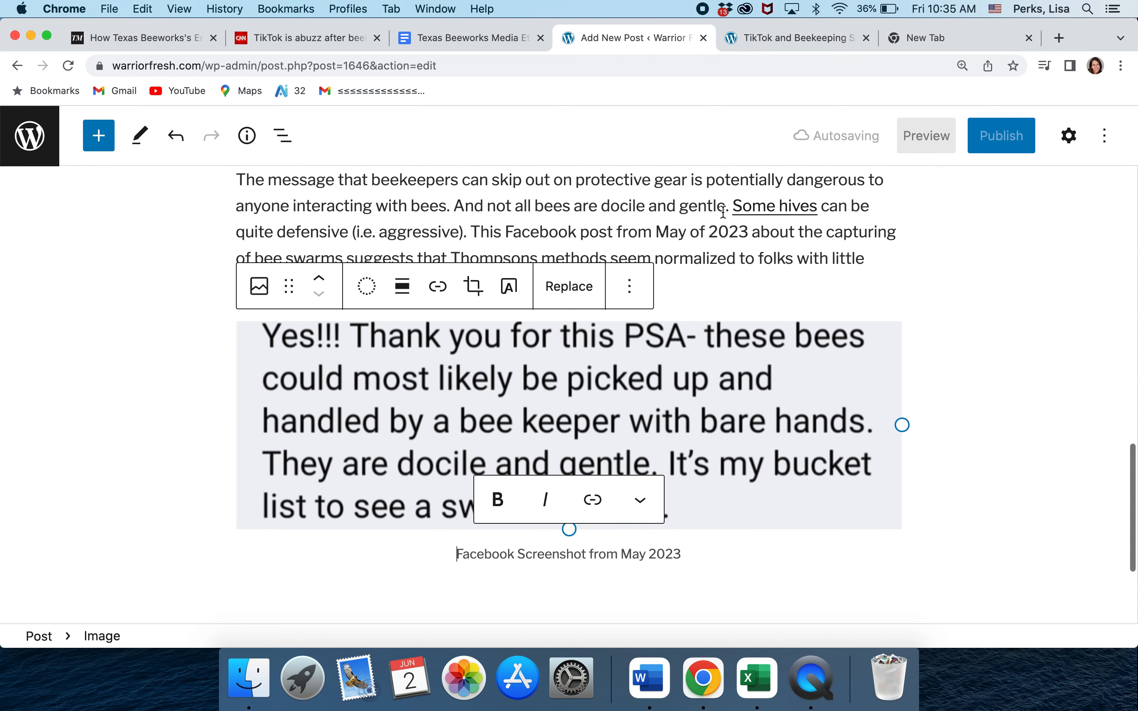
# Move the cursor from the image caption into the paragraph above and save the post as a draft
pyautogui.scroll(1, 723, 212)
pyautogui.click(656, 258)
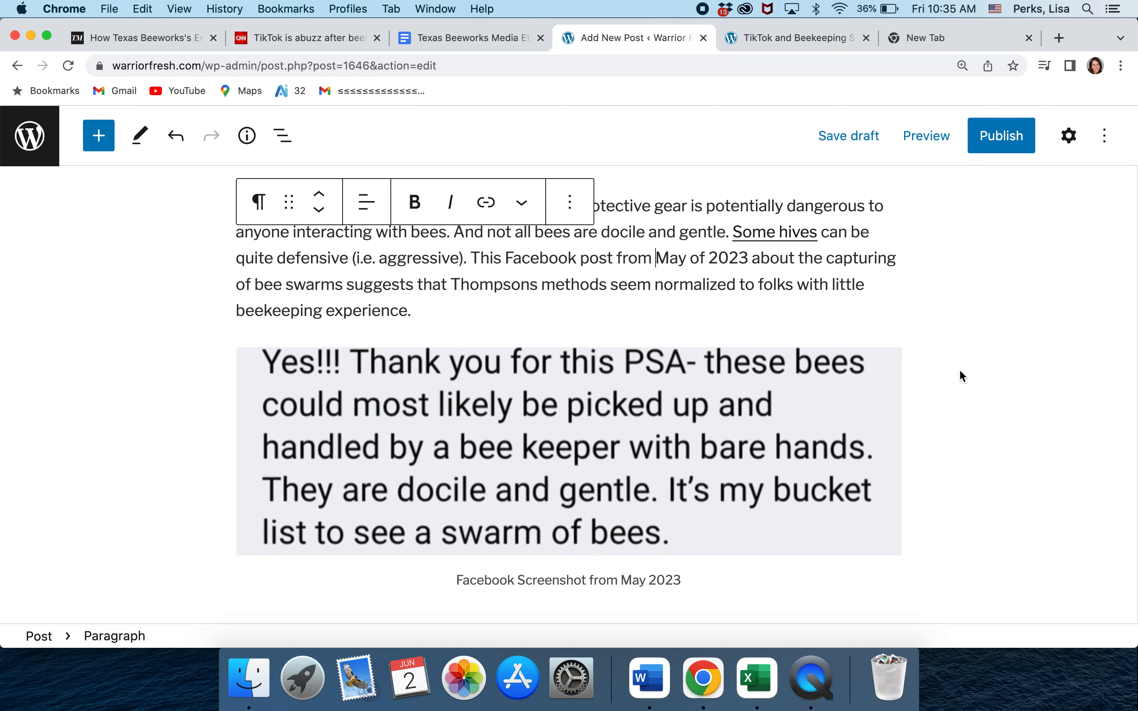
pyautogui.scroll(8, 959, 370)
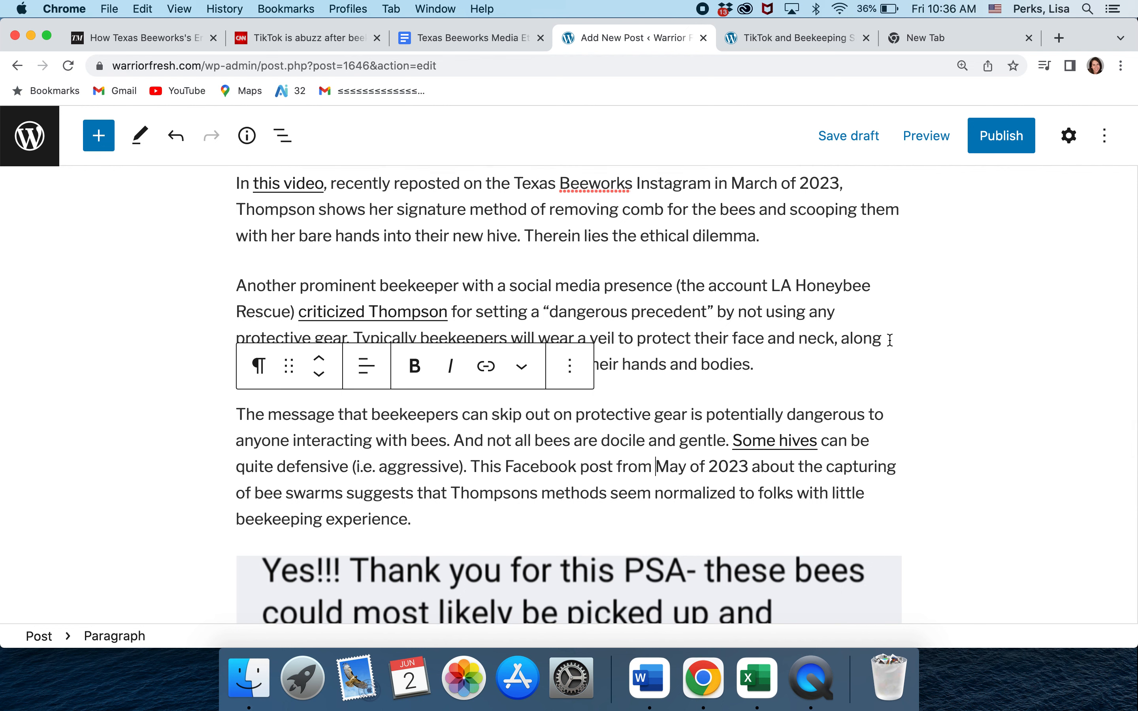
pyautogui.click(861, 142)
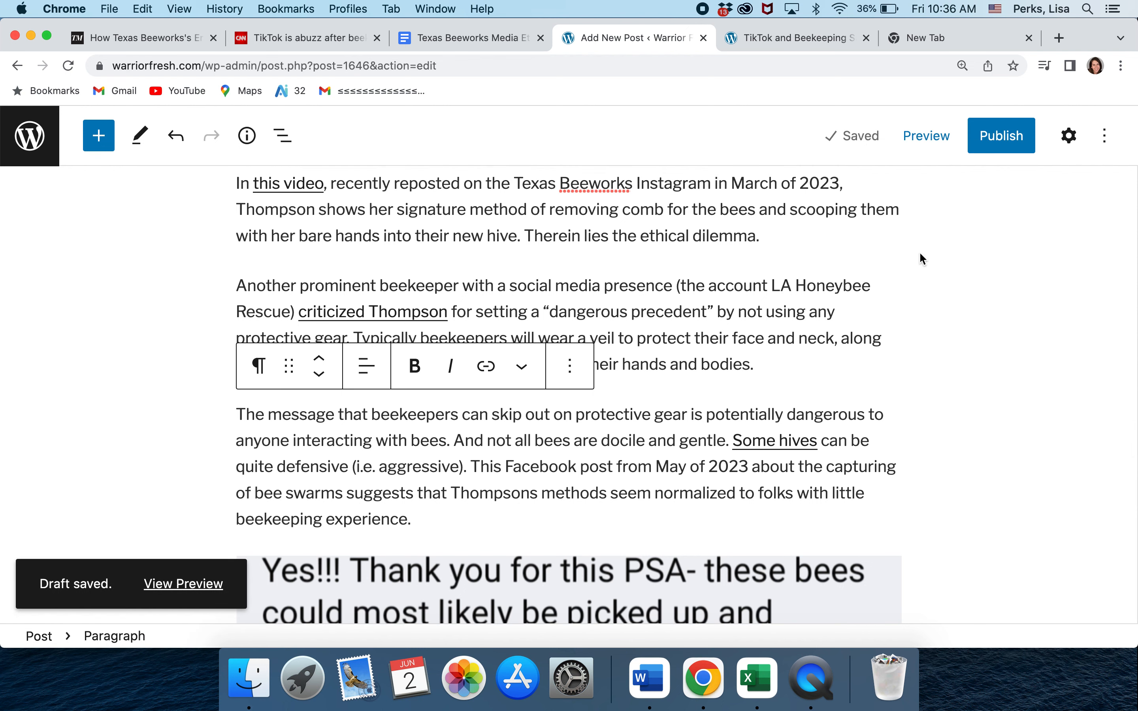
# Preview the post in a new tab and check its columns, links, images and captions down to the end
pyautogui.click(922, 139)
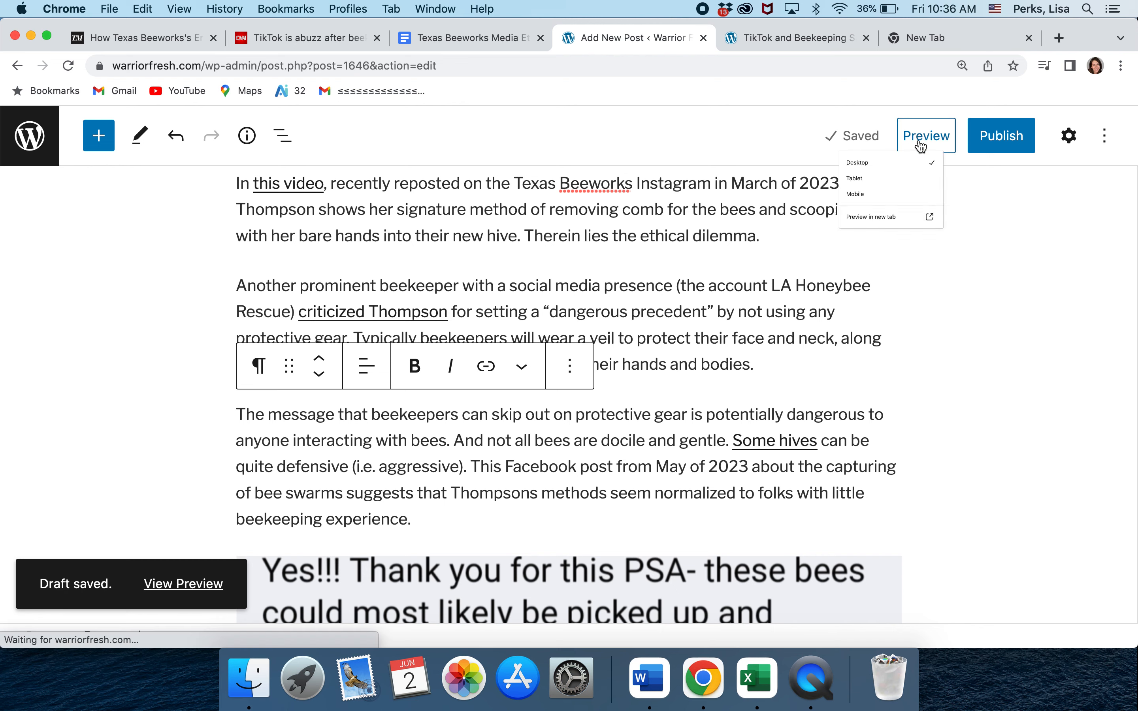
pyautogui.click(743, 315)
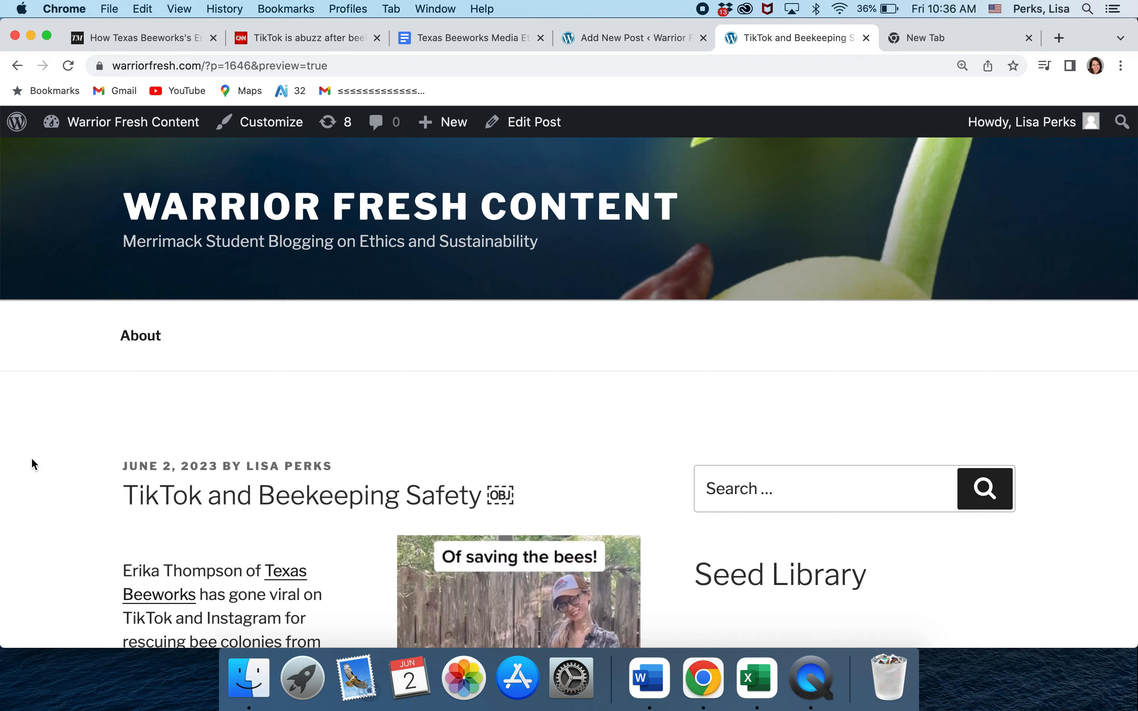
pyautogui.scroll(-5, 32, 460)
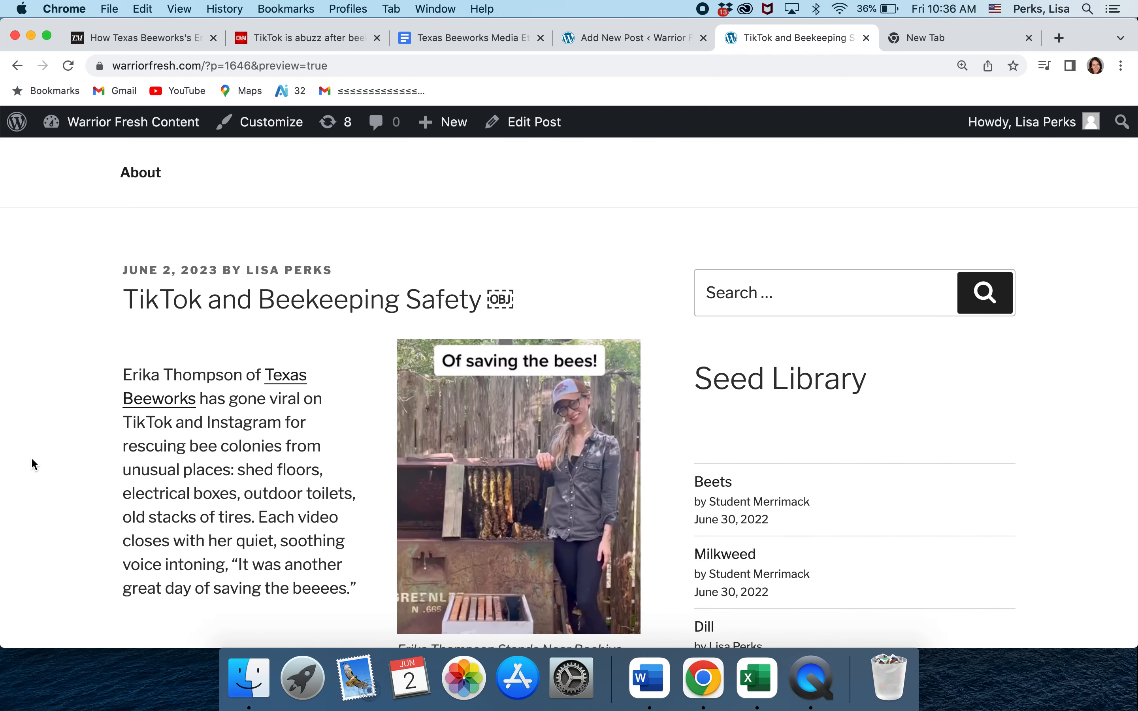
pyautogui.scroll(-4, 31, 459)
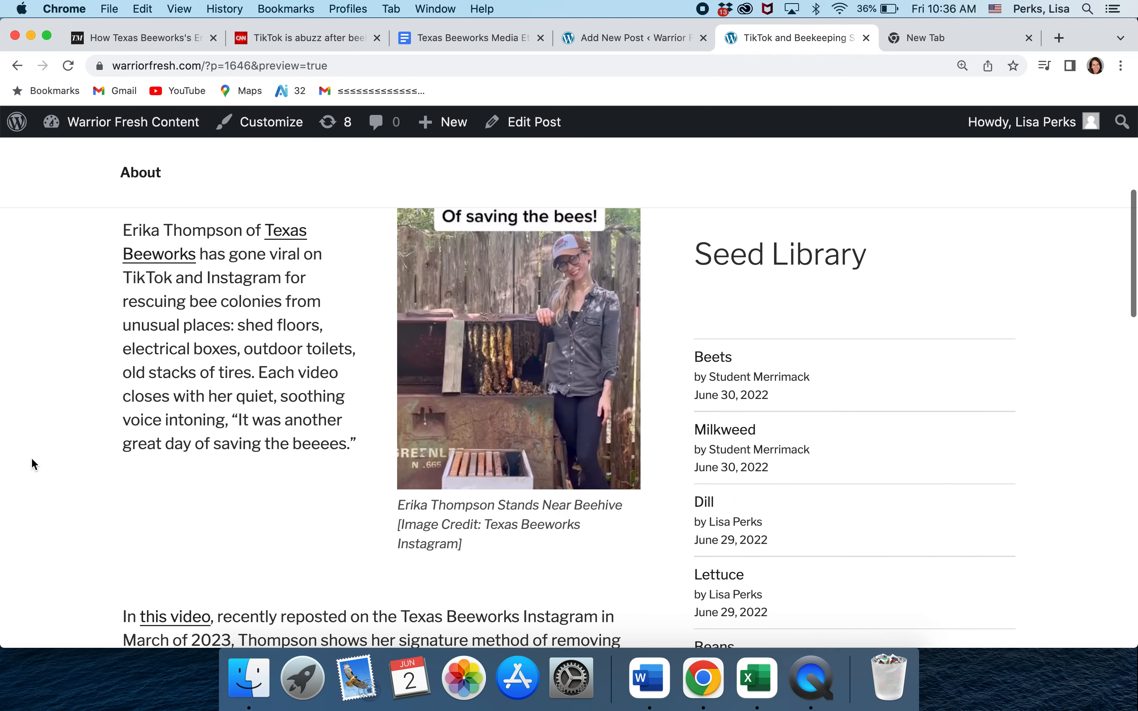
pyautogui.scroll(-5, 31, 459)
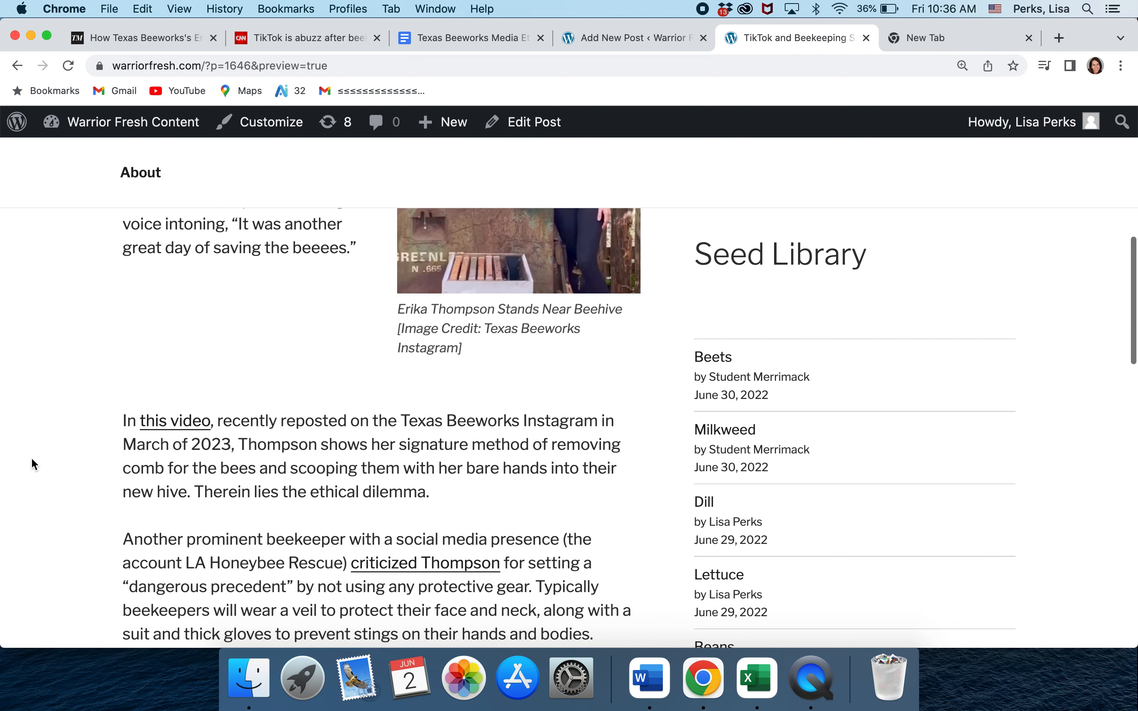
pyautogui.scroll(-9, 32, 459)
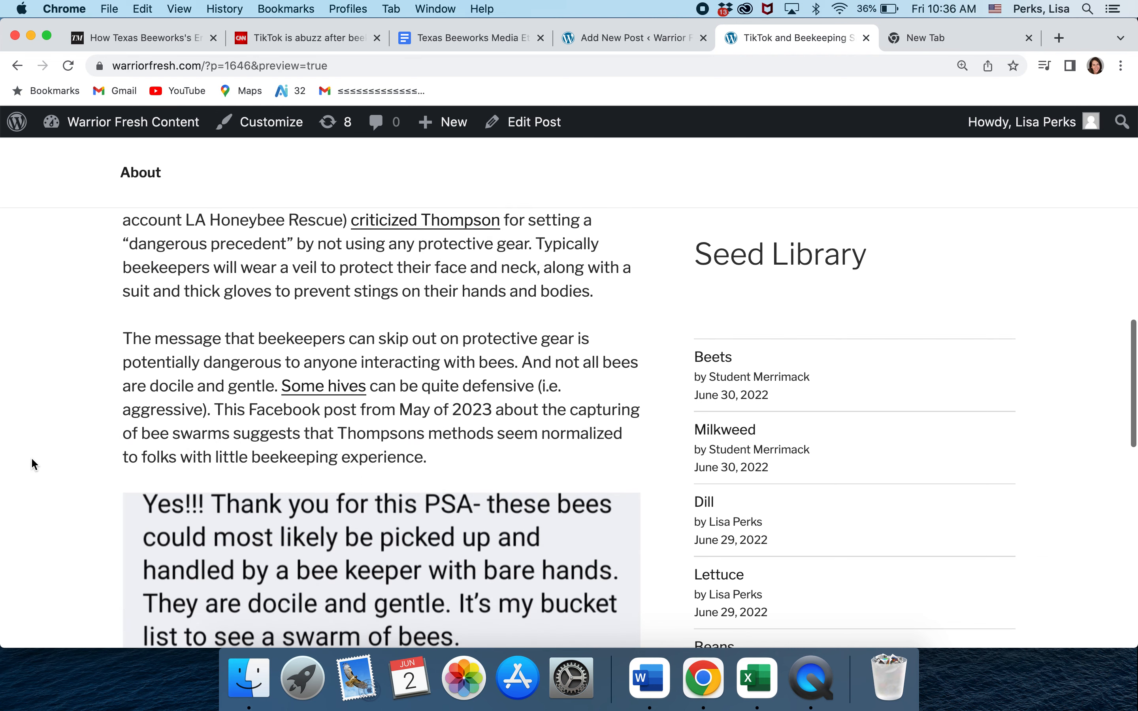
pyautogui.scroll(-5, 31, 460)
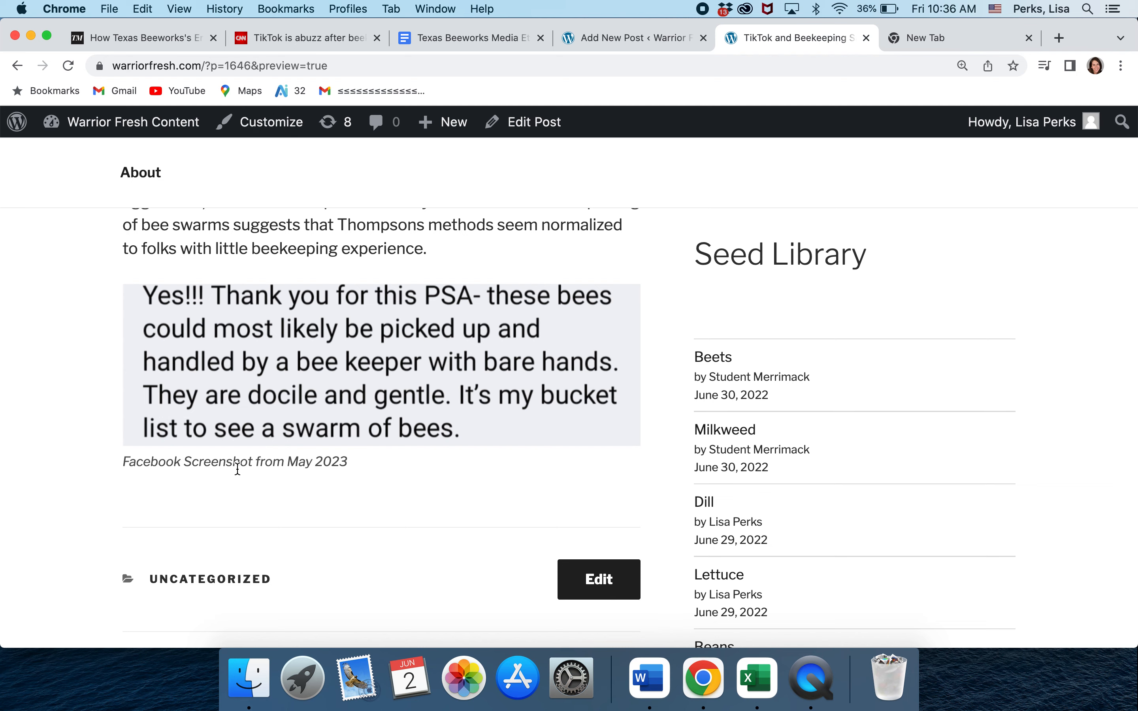
# Compare the Facebook screenshot's caption placement in the editor with the previewed post, ending at the top of the preview
pyautogui.click(609, 42)
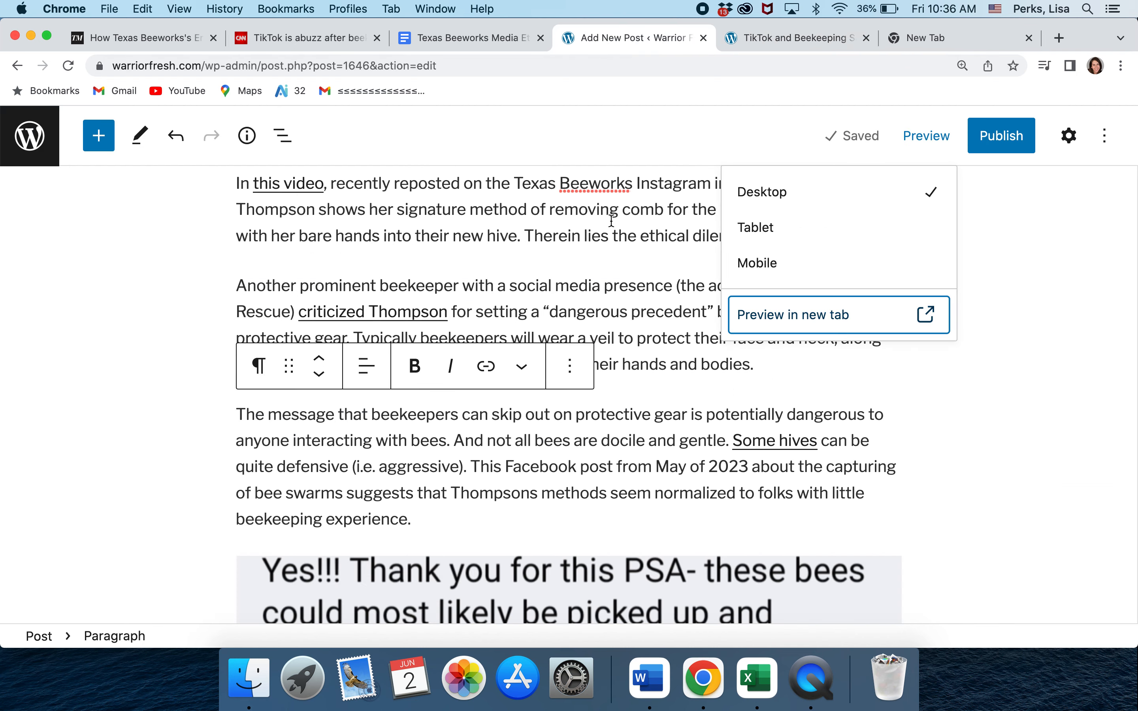
pyautogui.scroll(-5, 556, 359)
pyautogui.click(556, 360)
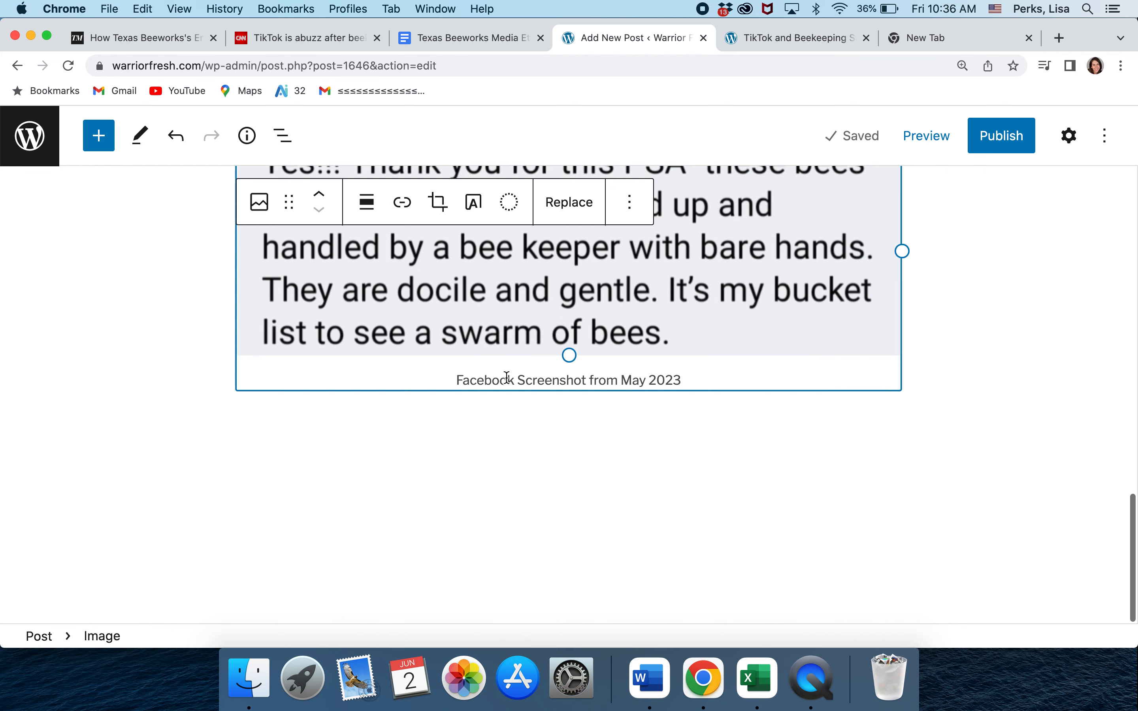
pyautogui.click(813, 38)
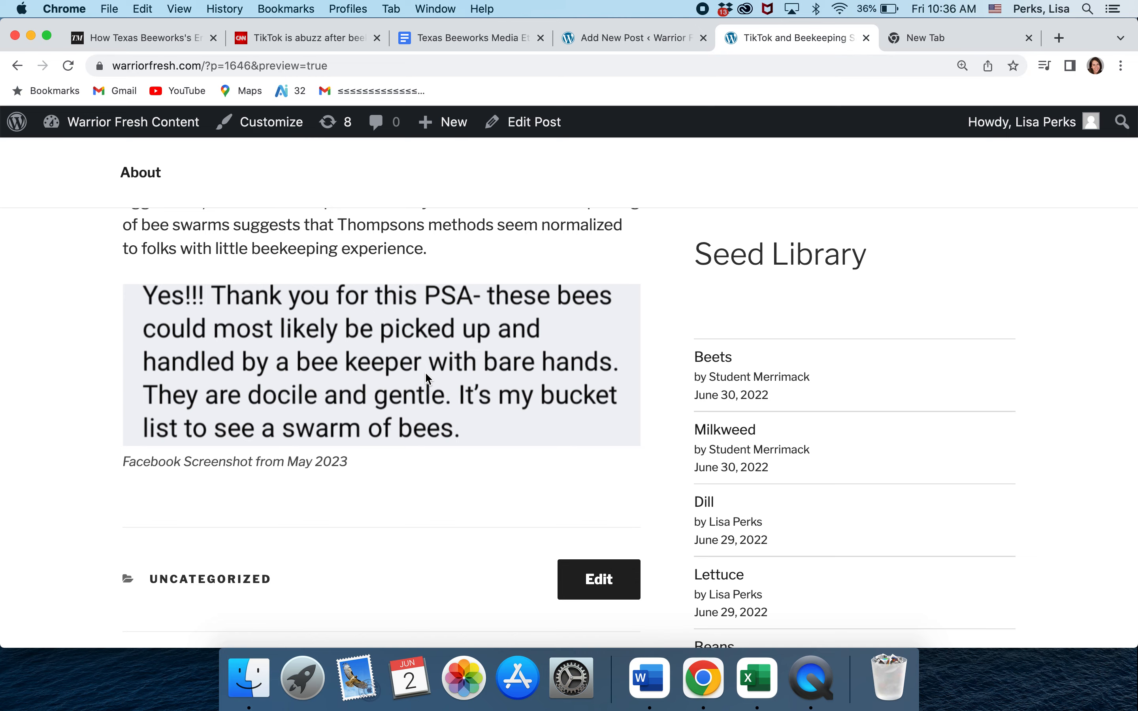
pyautogui.scroll(15, 329, 361)
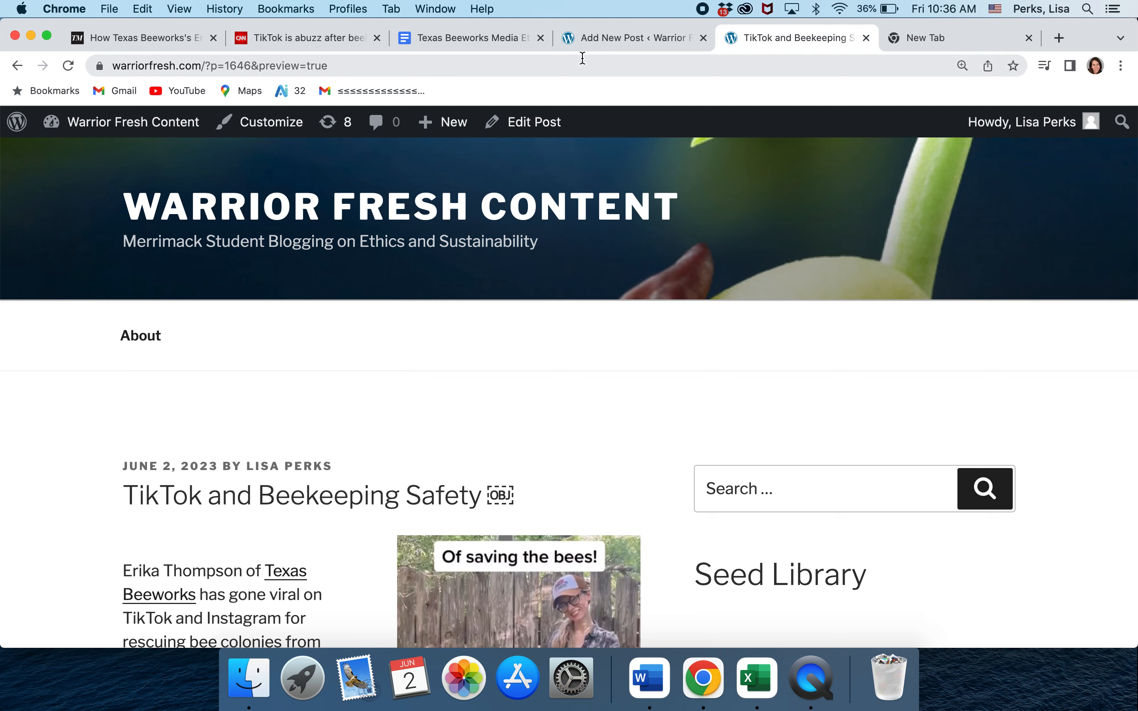
# Leave the post editor for the posts list and visit the Warrior Fresh Content home page
pyautogui.click(608, 37)
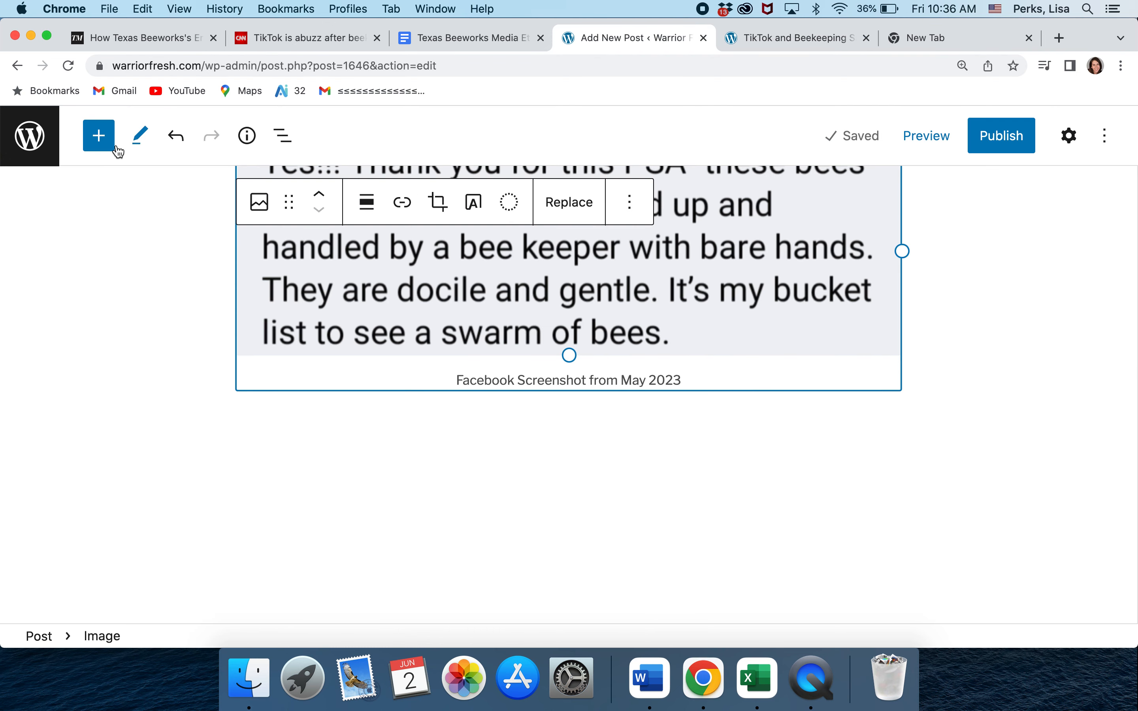
pyautogui.click(28, 136)
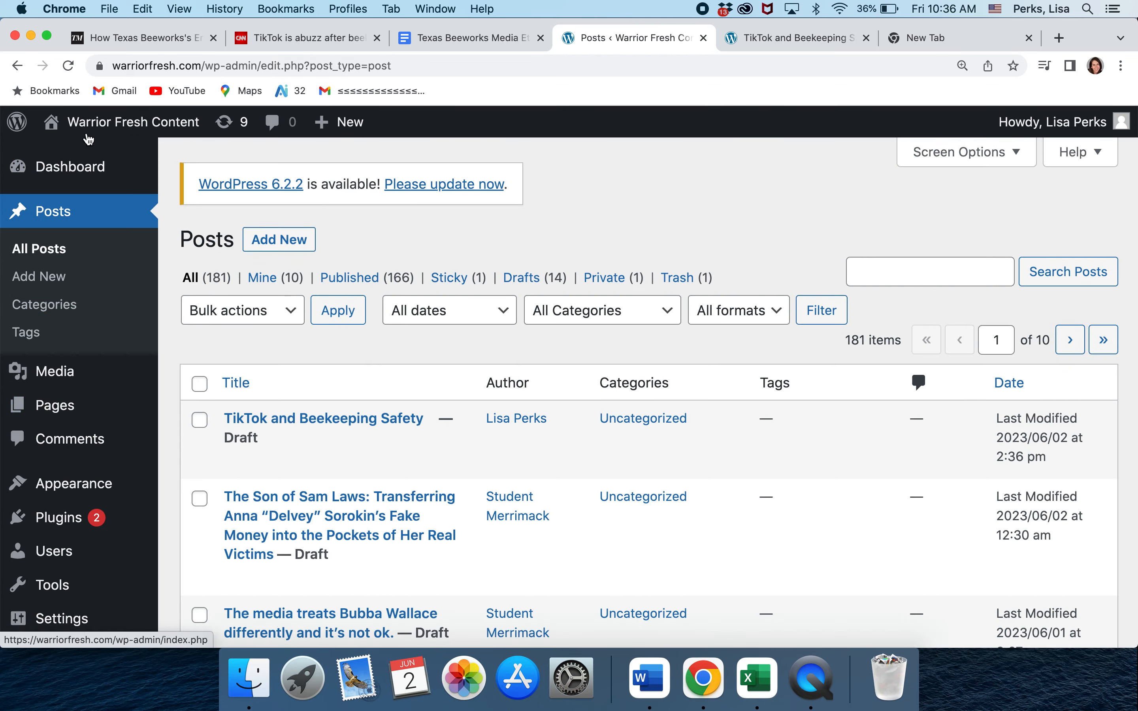
pyautogui.click(91, 125)
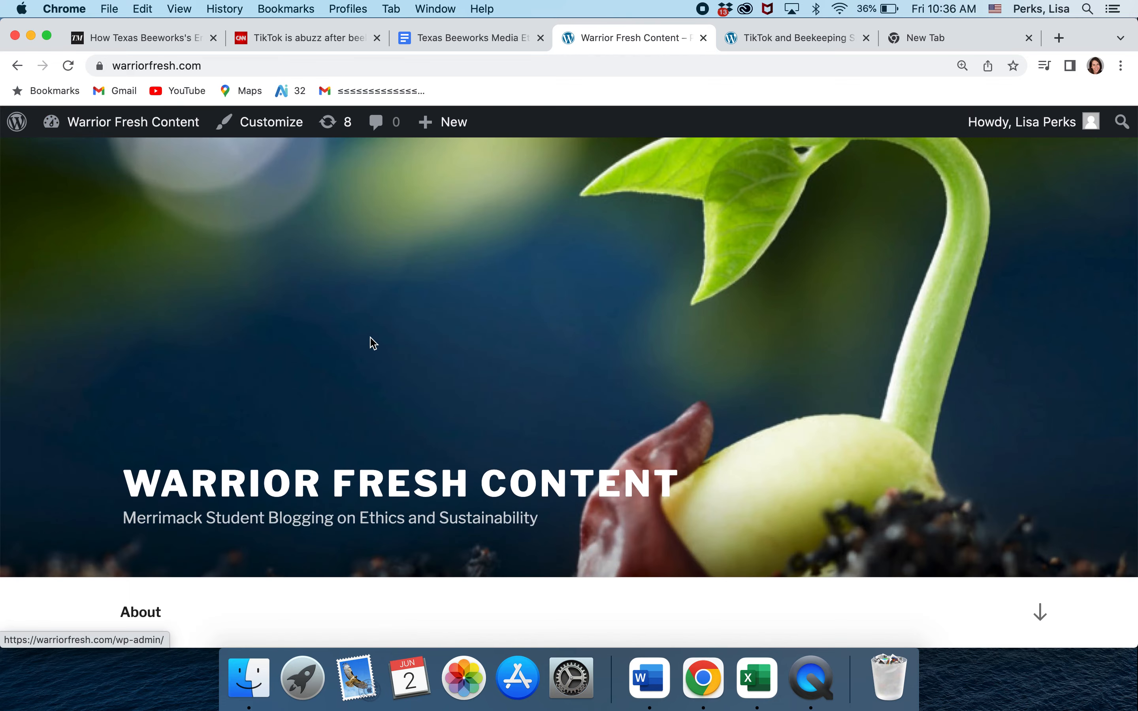
# Open the "Merrimack Seed Library: Getting Started" post from the home page and select its full web address
pyautogui.scroll(-7, 364, 410)
pyautogui.scroll(-10, 365, 410)
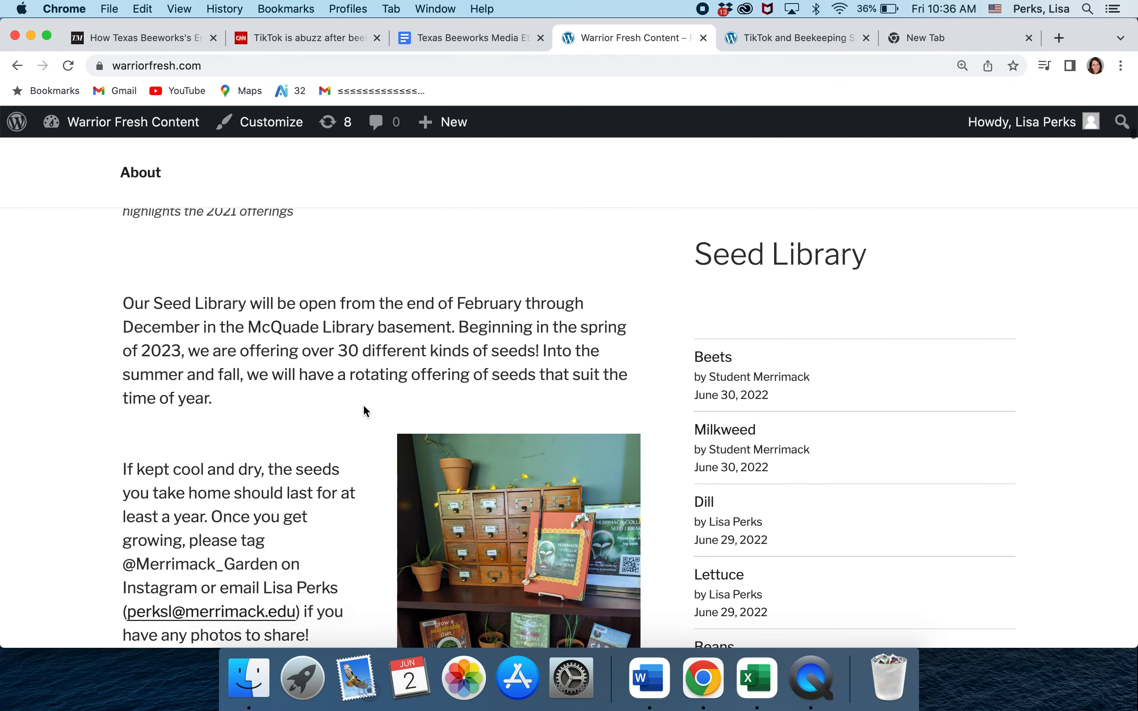
pyautogui.scroll(8, 364, 410)
pyautogui.scroll(1, 364, 408)
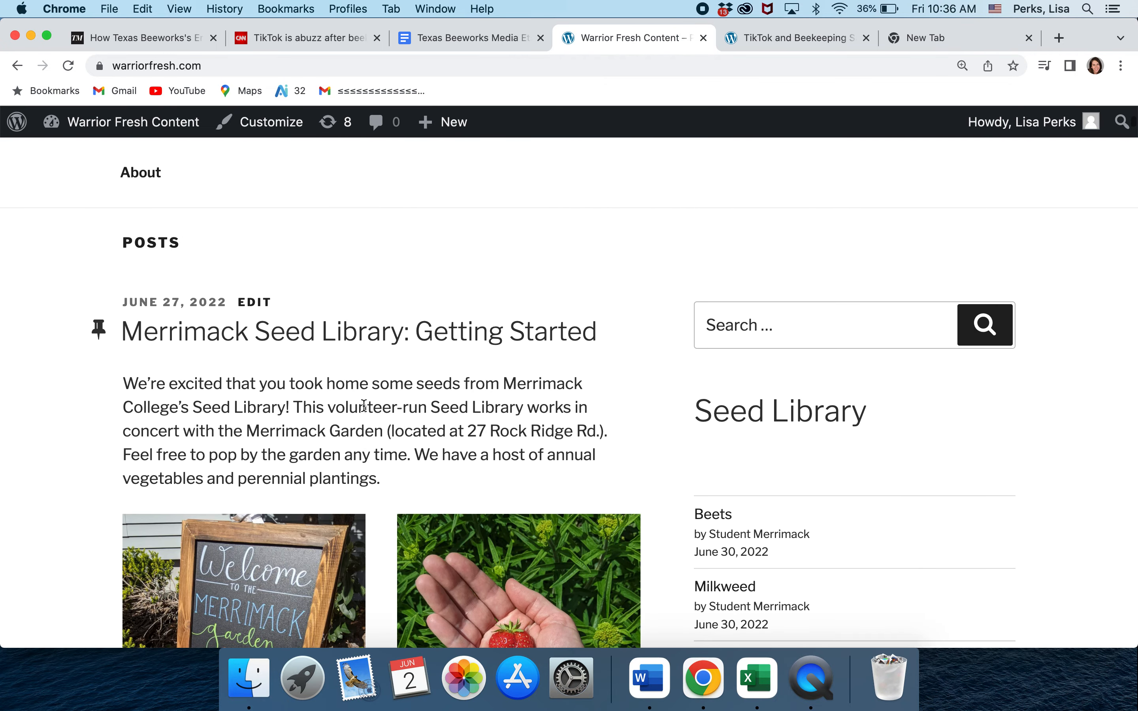
pyautogui.click(308, 336)
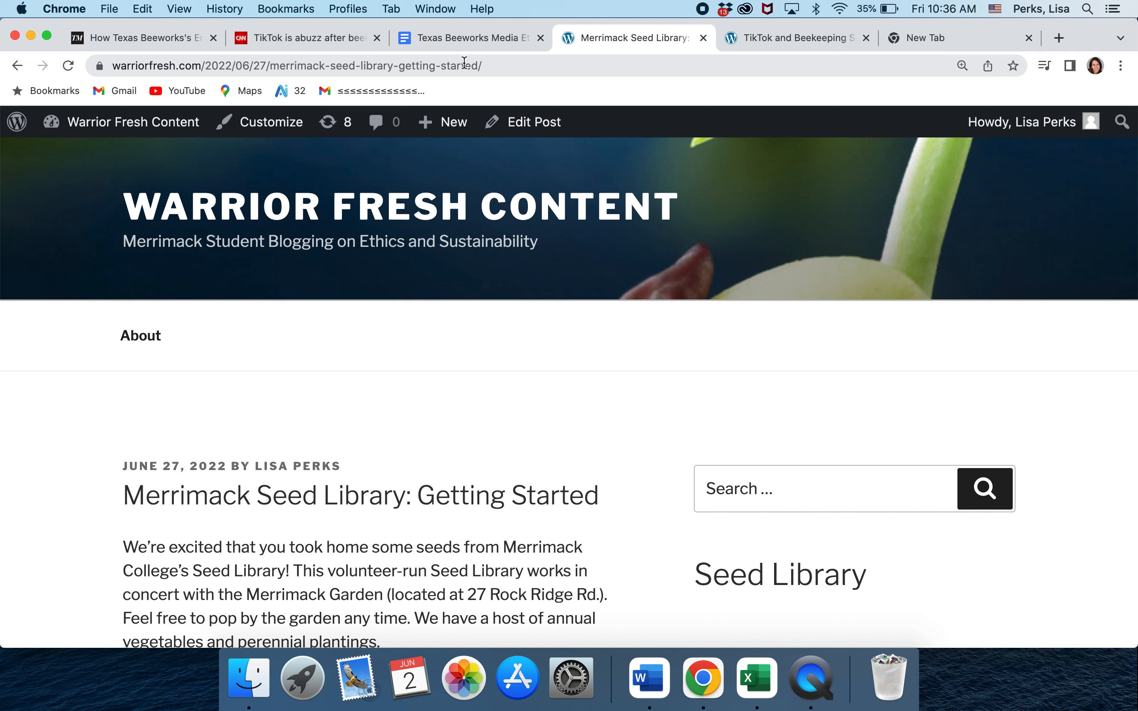
pyautogui.click(433, 64)
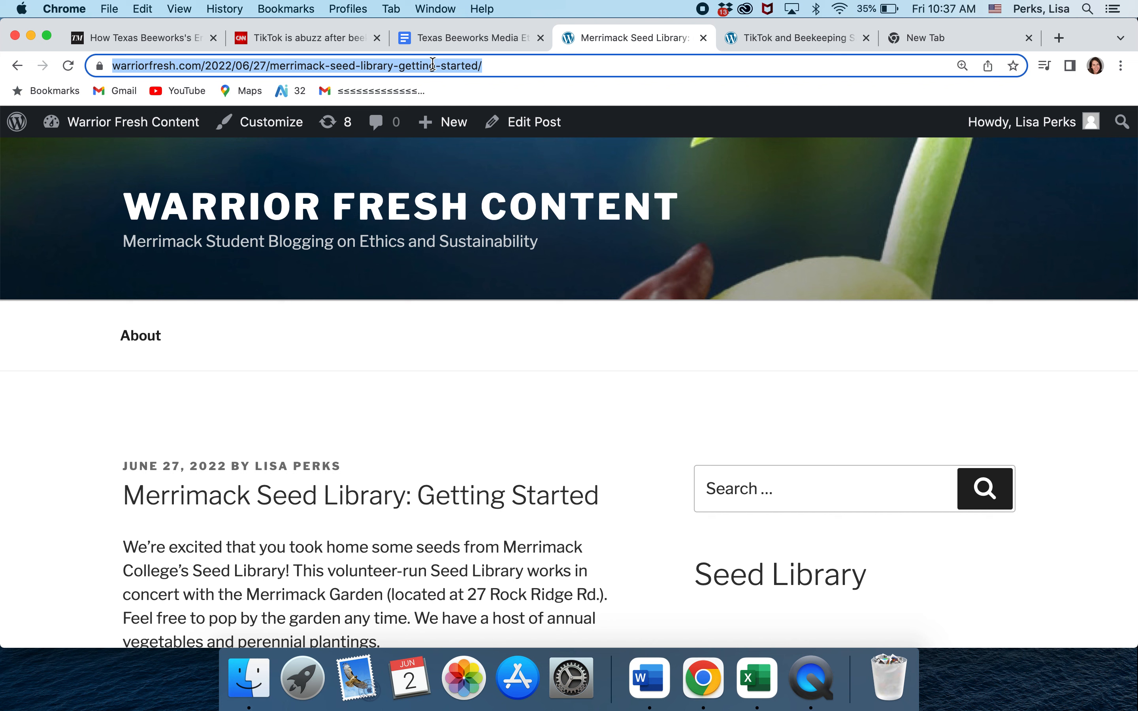